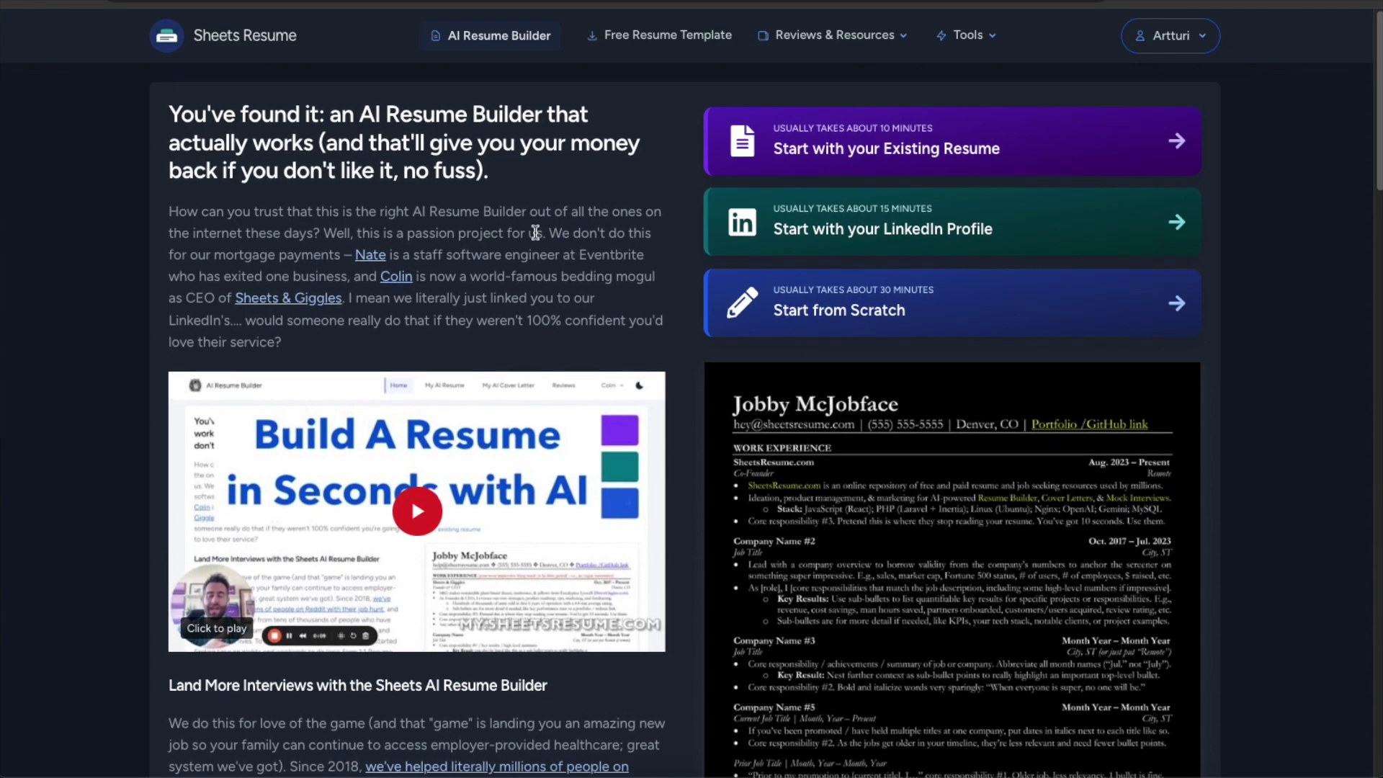
# On the AI Resume Builder page, open the 'Start with your LinkedIn Profile' form.
pyautogui.scroll(-3, 554, 227)
pyautogui.scroll(3, 544, 225)
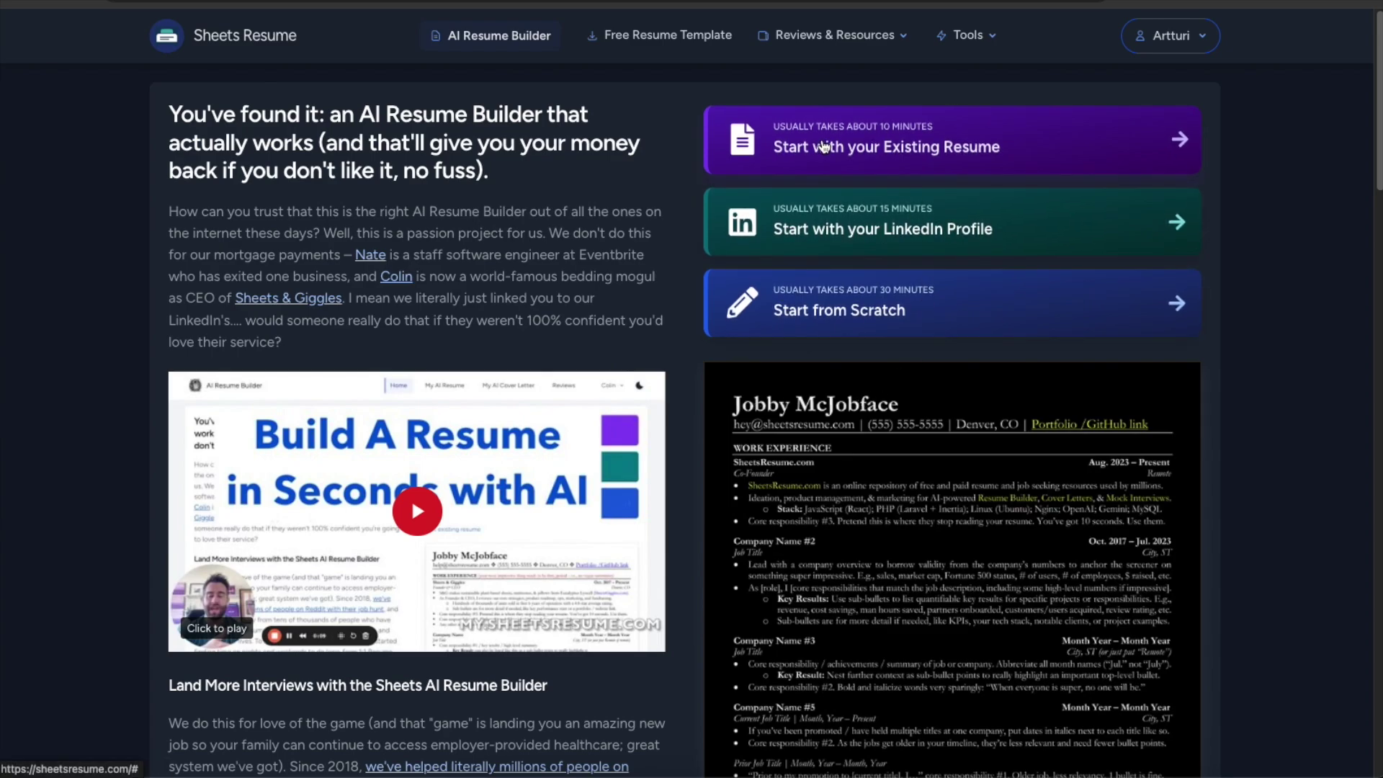
pyautogui.scroll(-1, 504, 267)
pyautogui.scroll(-8, 508, 273)
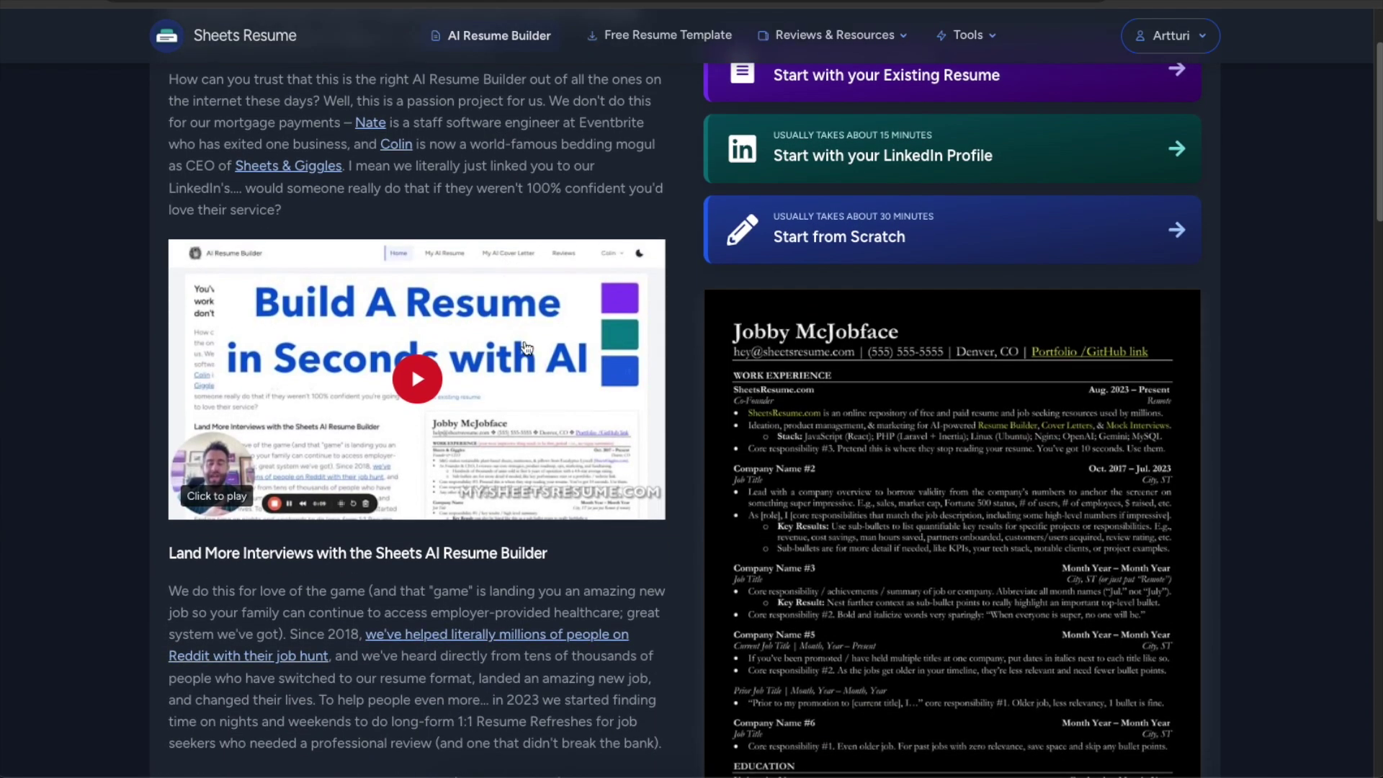
pyautogui.scroll(3, 525, 336)
pyautogui.scroll(6, 525, 335)
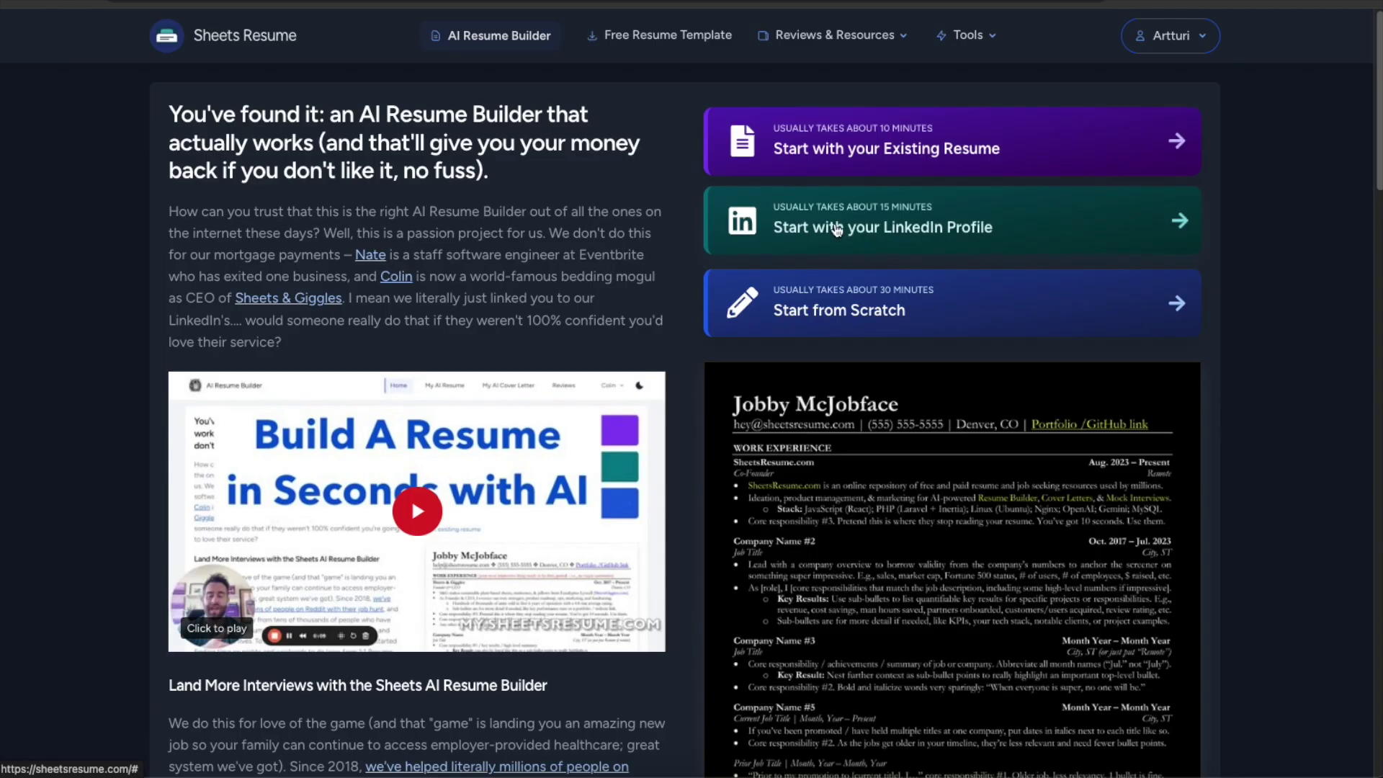
pyautogui.click(1056, 227)
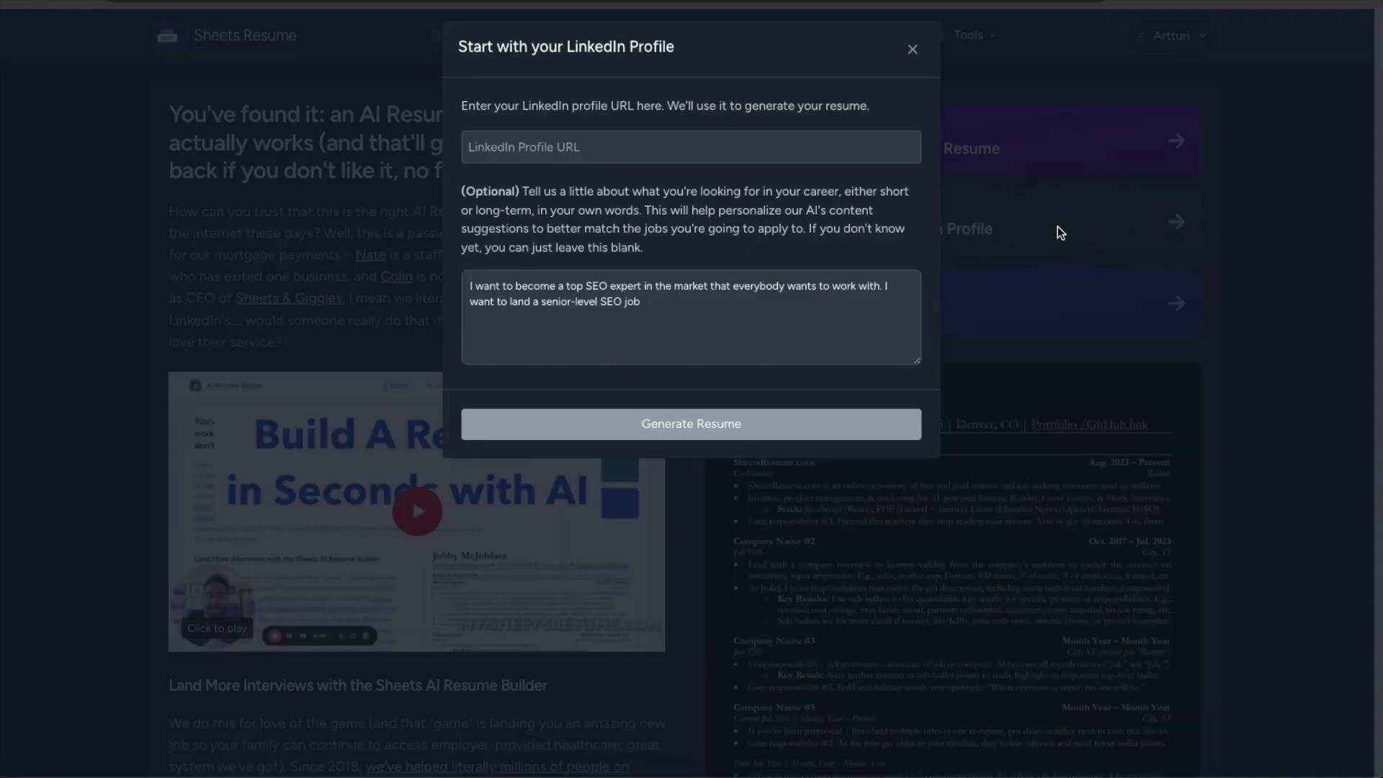
# Paste the LinkedIn profile URL into the profile link field.
pyautogui.click(572, 145)
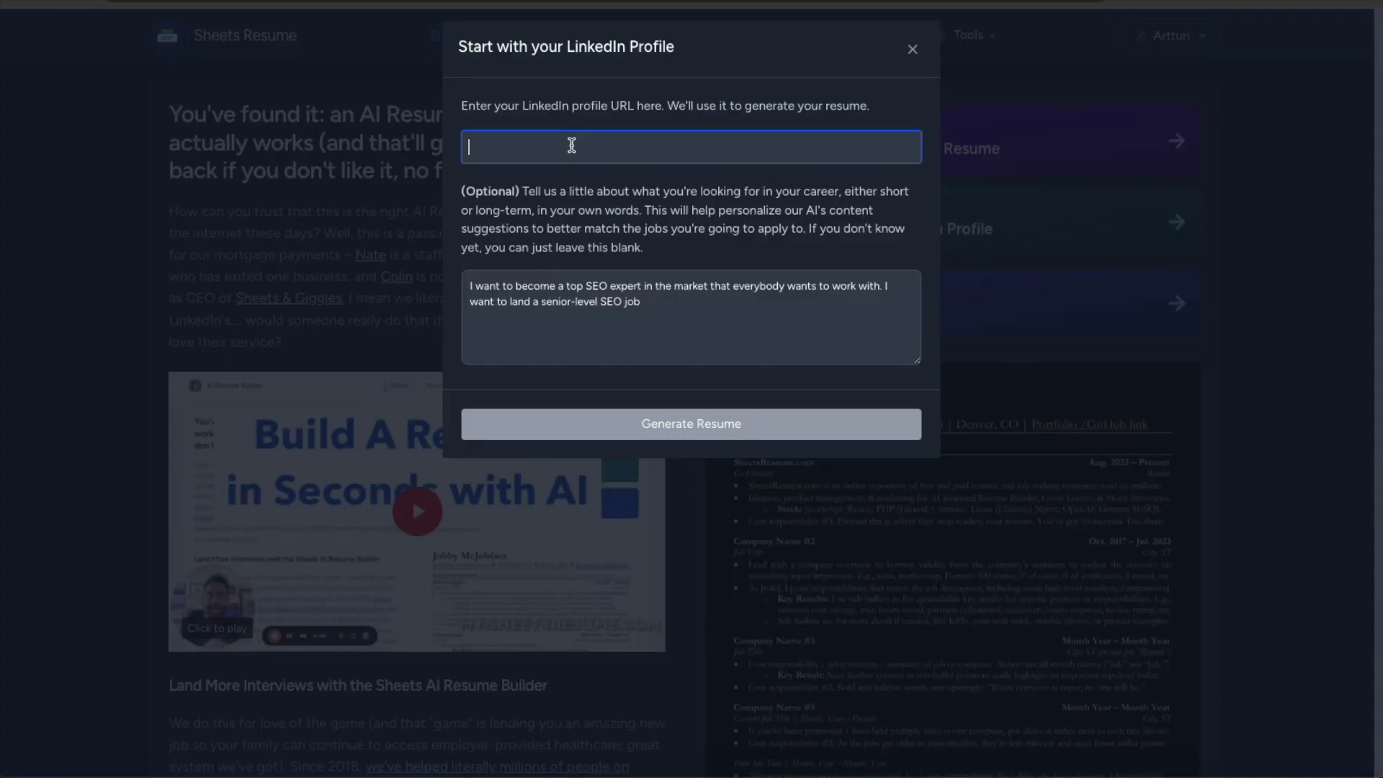
pyautogui.write('https://www.linkedin.com/in/artturi-jalli-29619413a/')
pyautogui.tripleClick(571, 145)
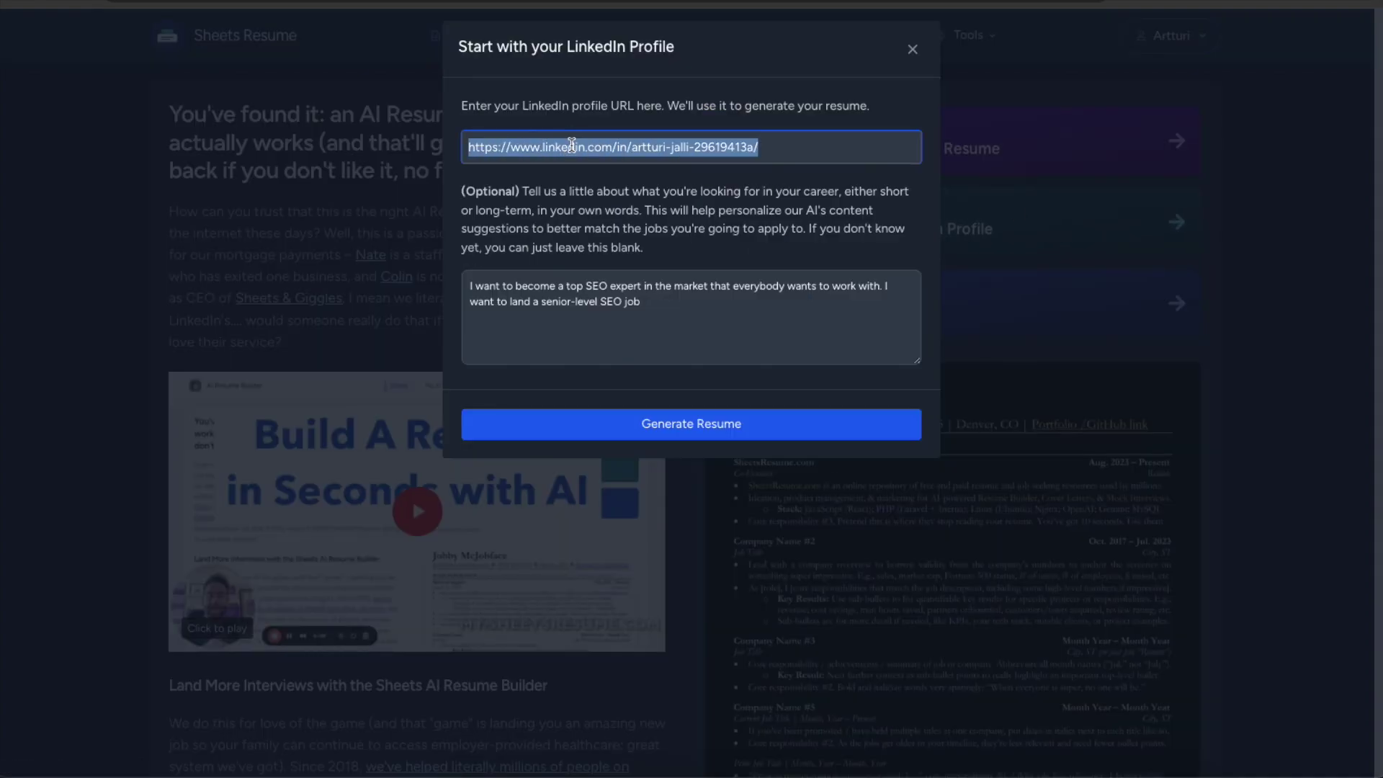
pyautogui.tripleClick(746, 147)
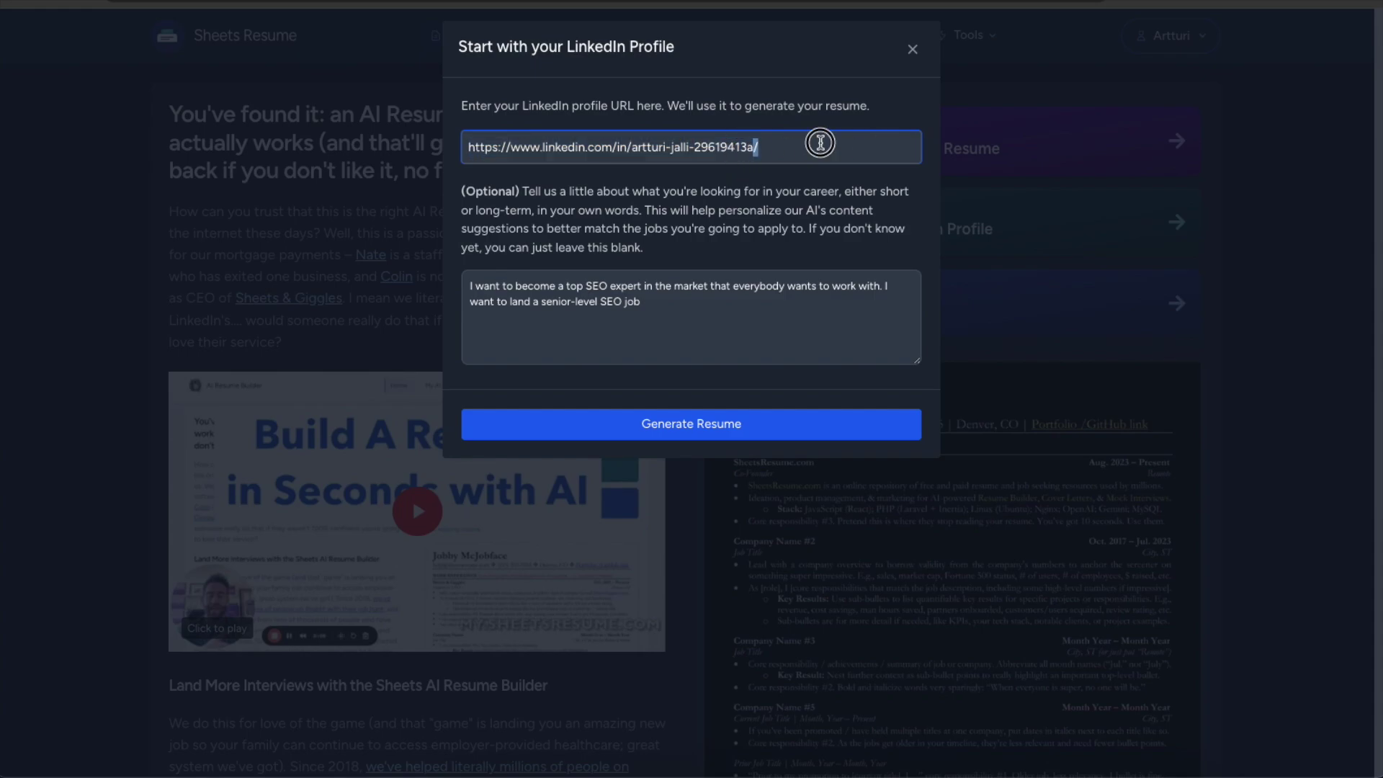
pyautogui.tripleClick(820, 143)
pyautogui.tripleClick(800, 146)
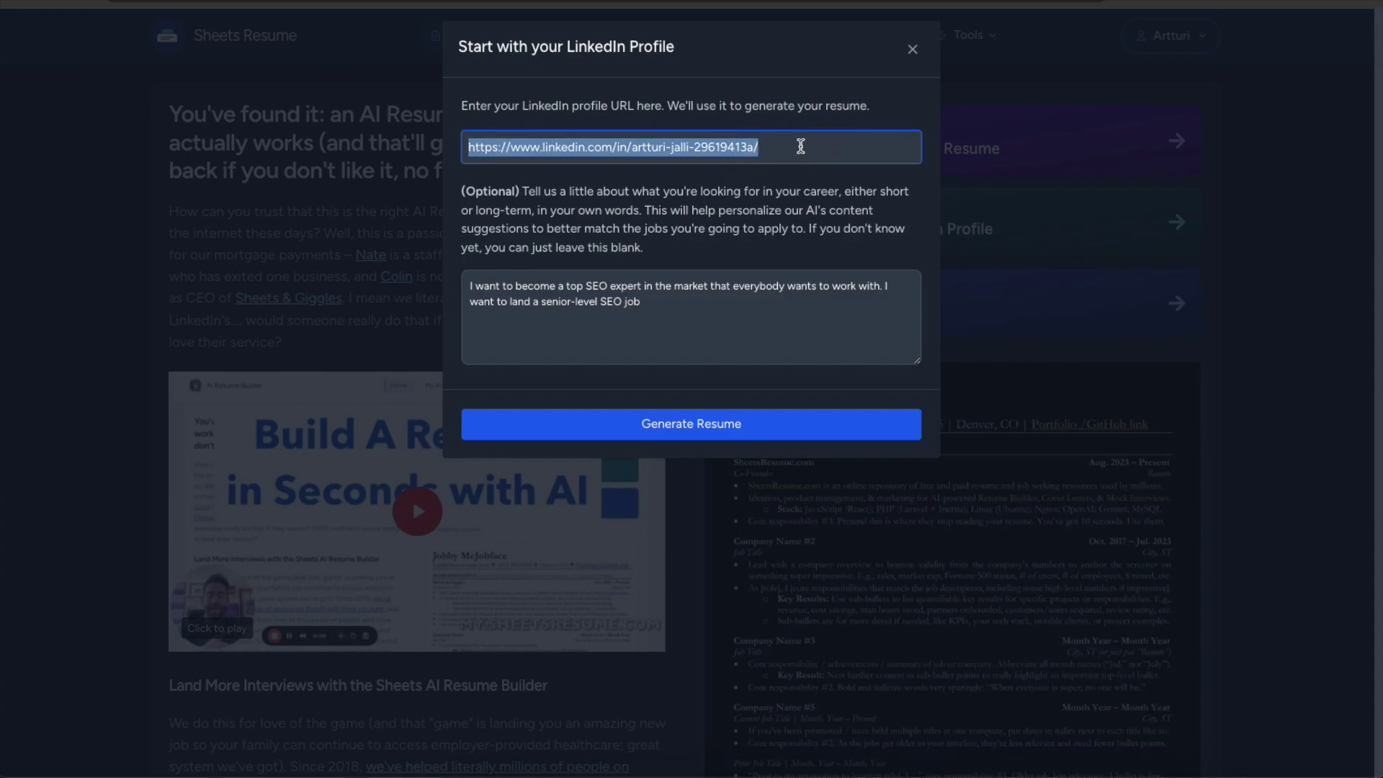
pyautogui.tripleClick(800, 147)
# Review the senior SEO career-goal text and generate the résumé.
pyautogui.tripleClick(516, 194)
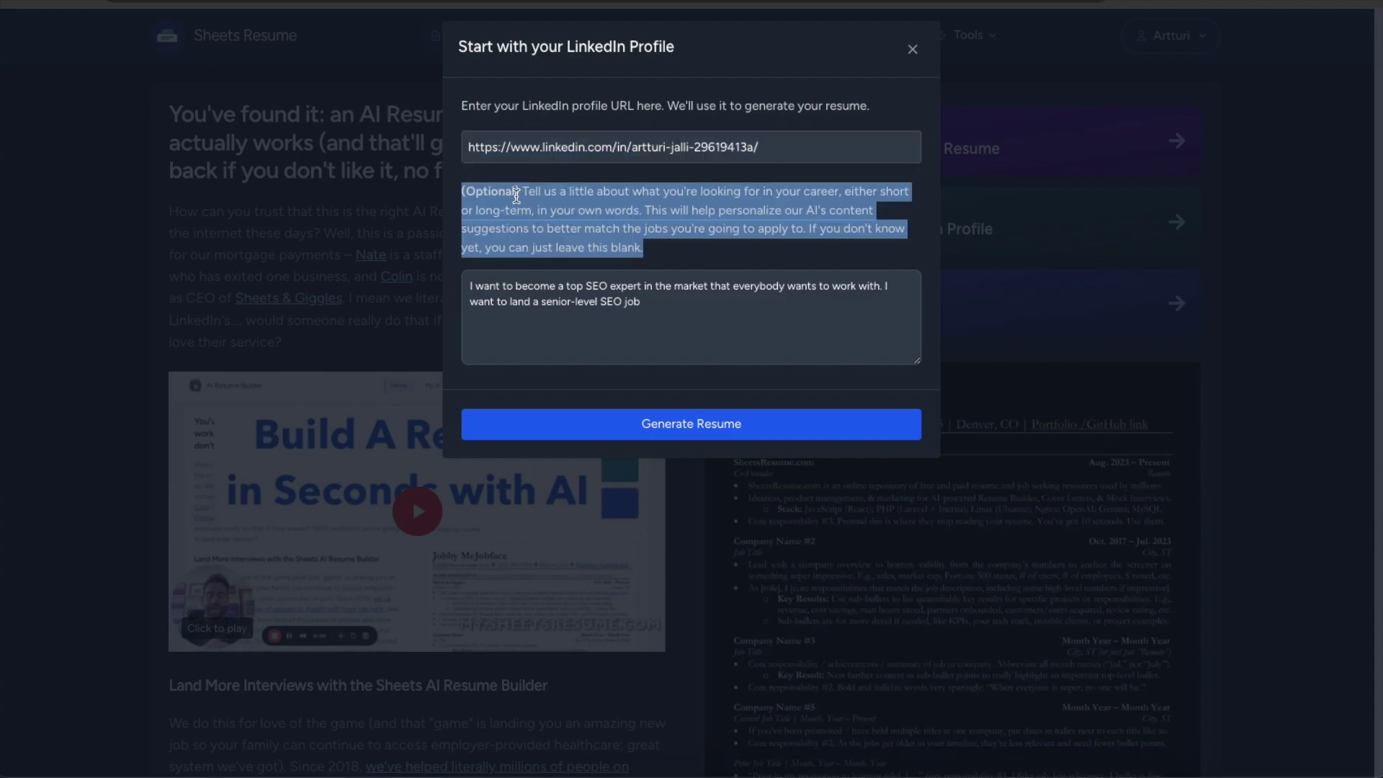
pyautogui.click(591, 193)
pyautogui.tripleClick(581, 286)
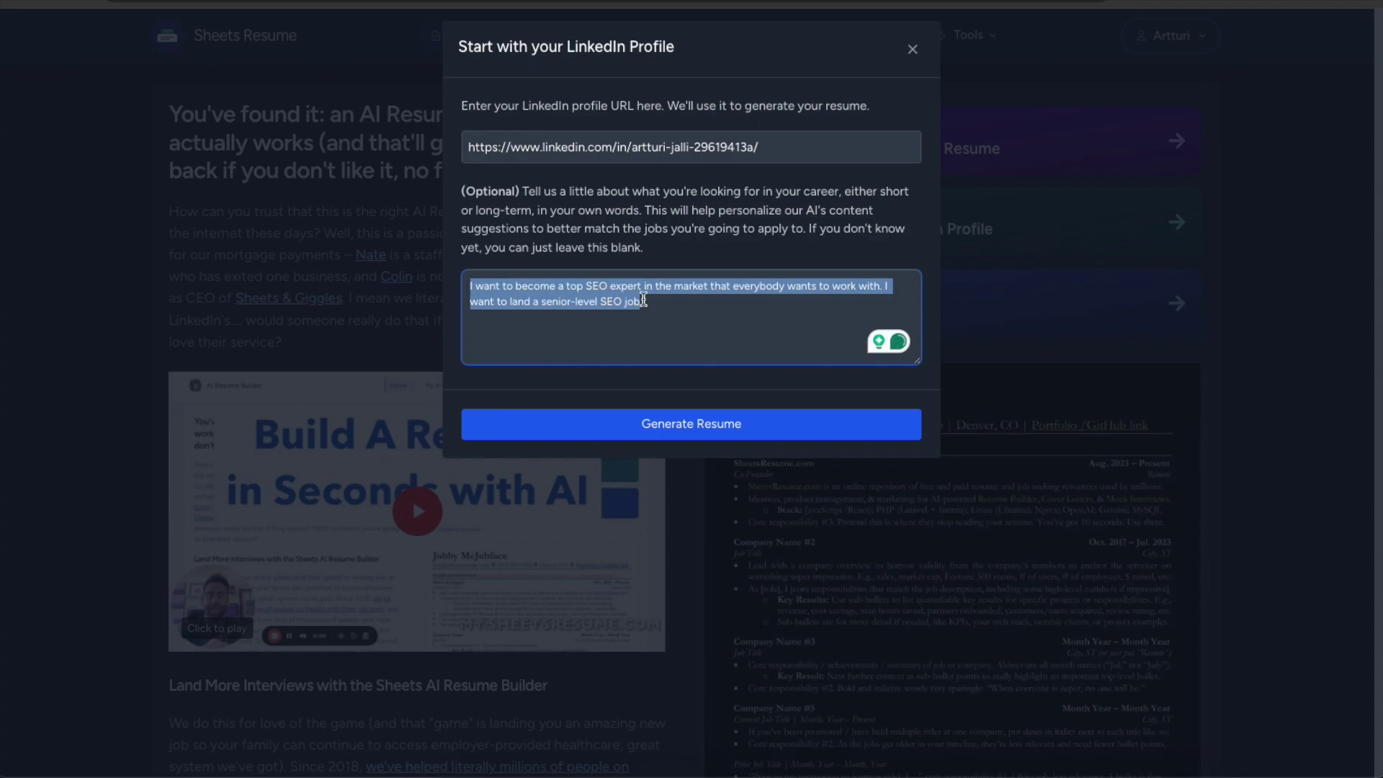
pyautogui.click(694, 304)
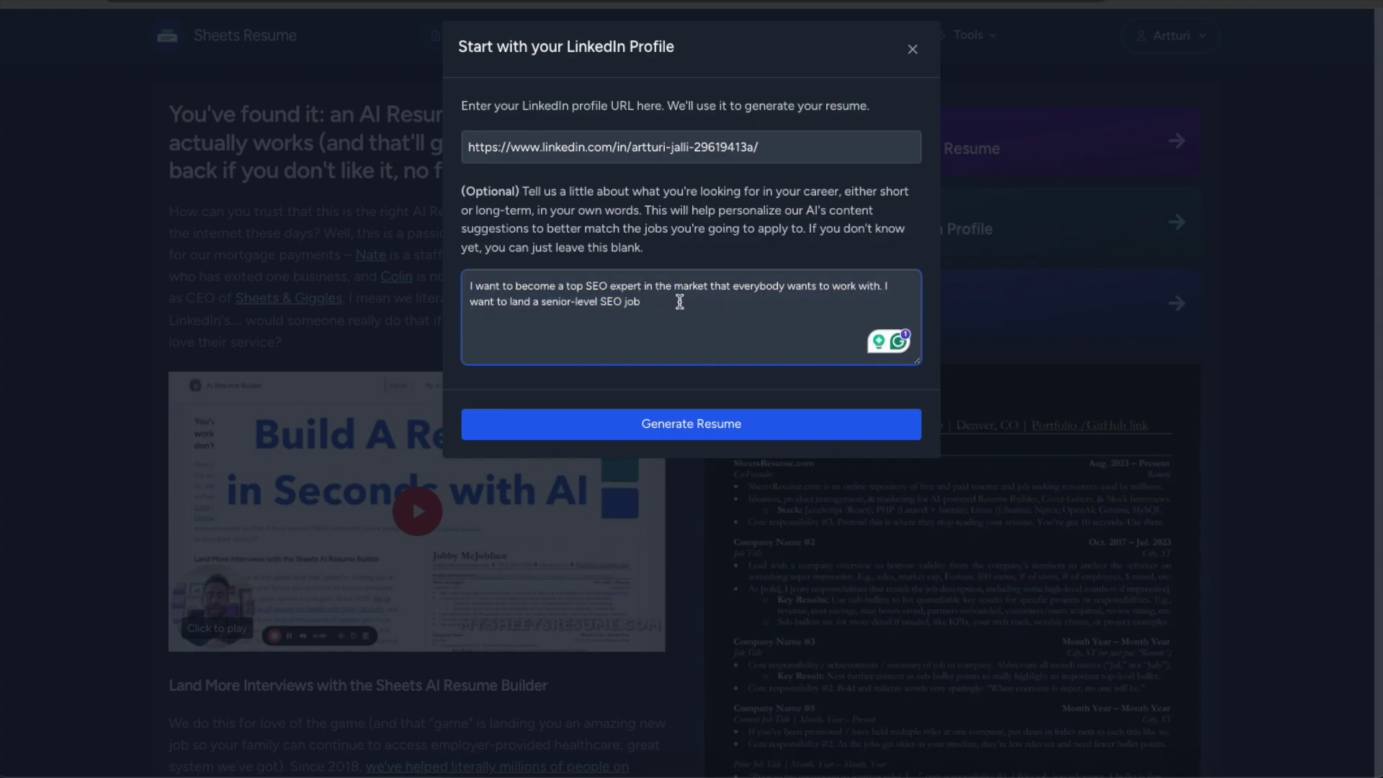
pyautogui.tripleClick(607, 322)
pyautogui.click(728, 320)
pyautogui.click(682, 431)
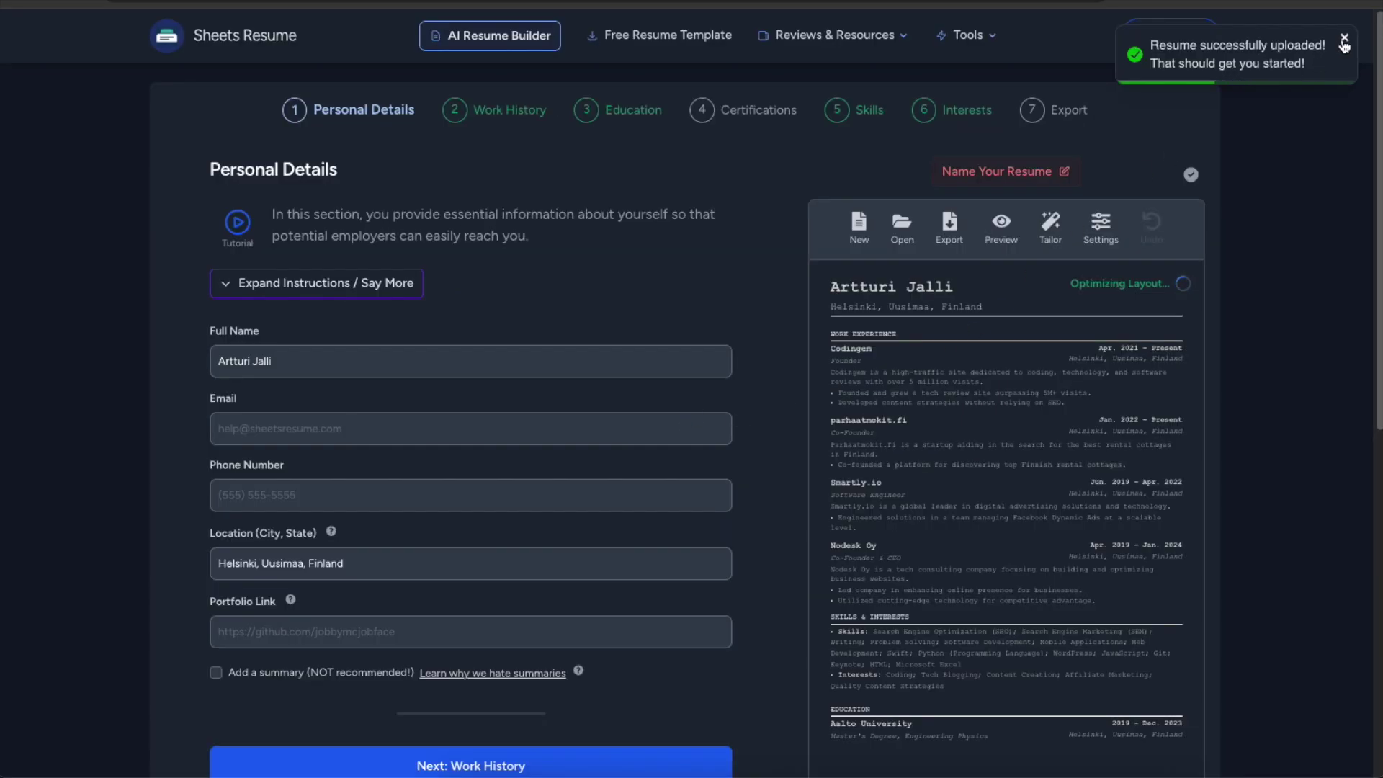
# Dismiss the 'Resume successfully uploaded' and 'Switched to resume' notifications.
pyautogui.click(1343, 40)
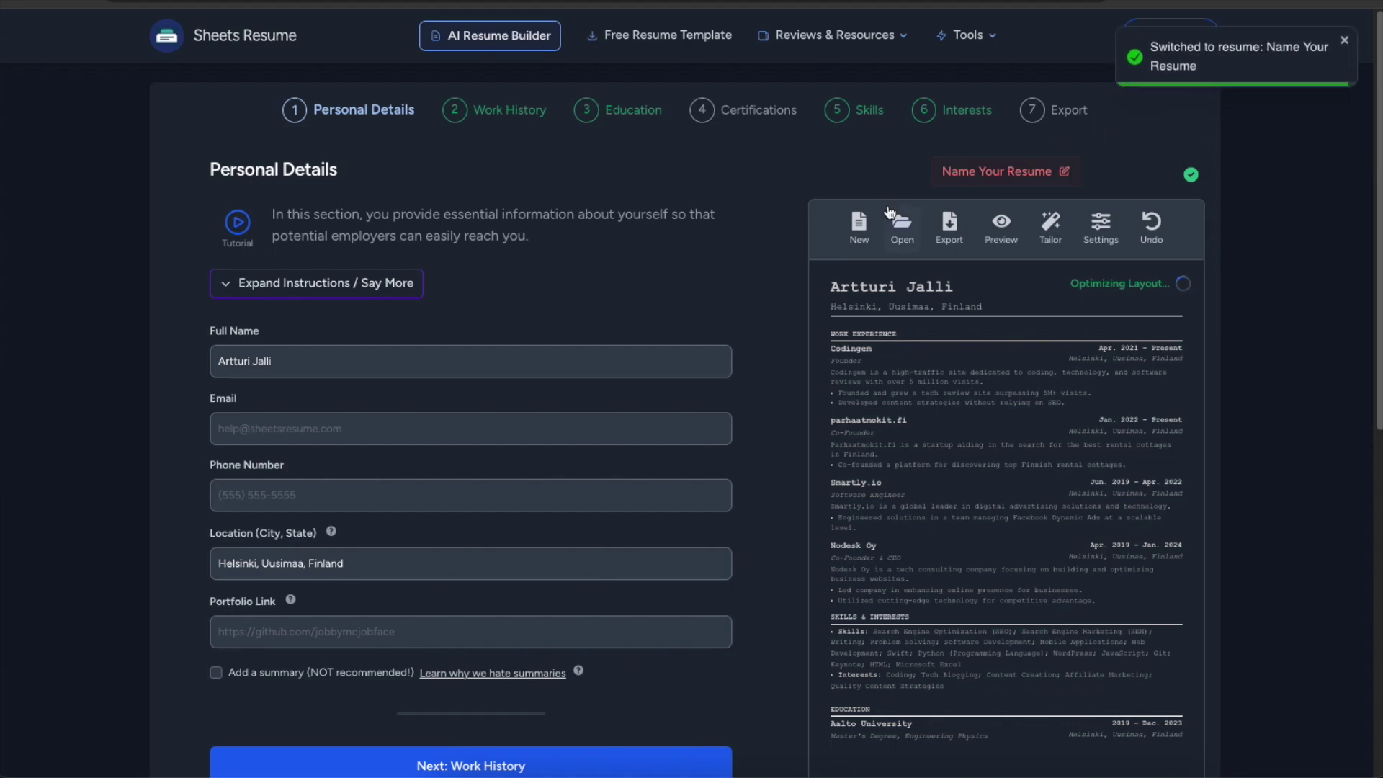
pyautogui.click(1343, 39)
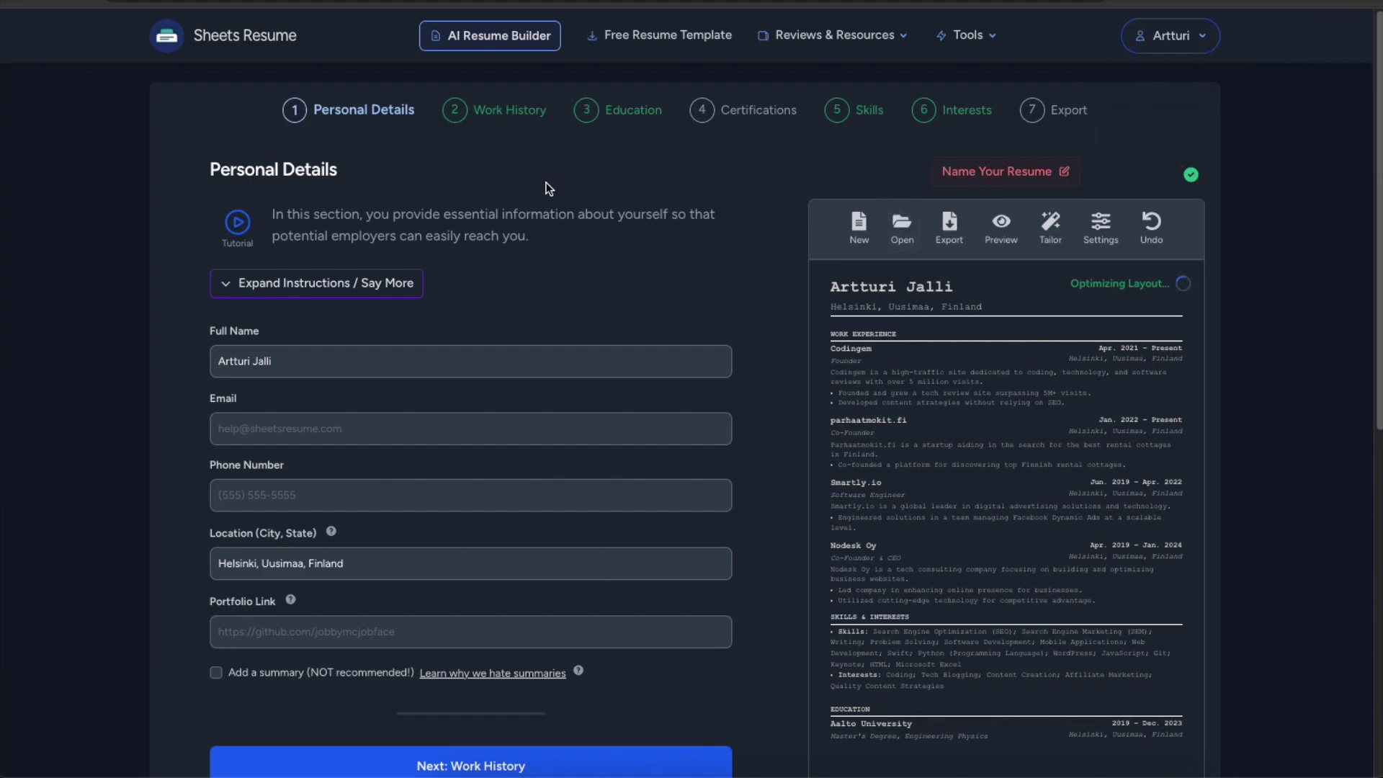
pyautogui.scroll(-2, 547, 176)
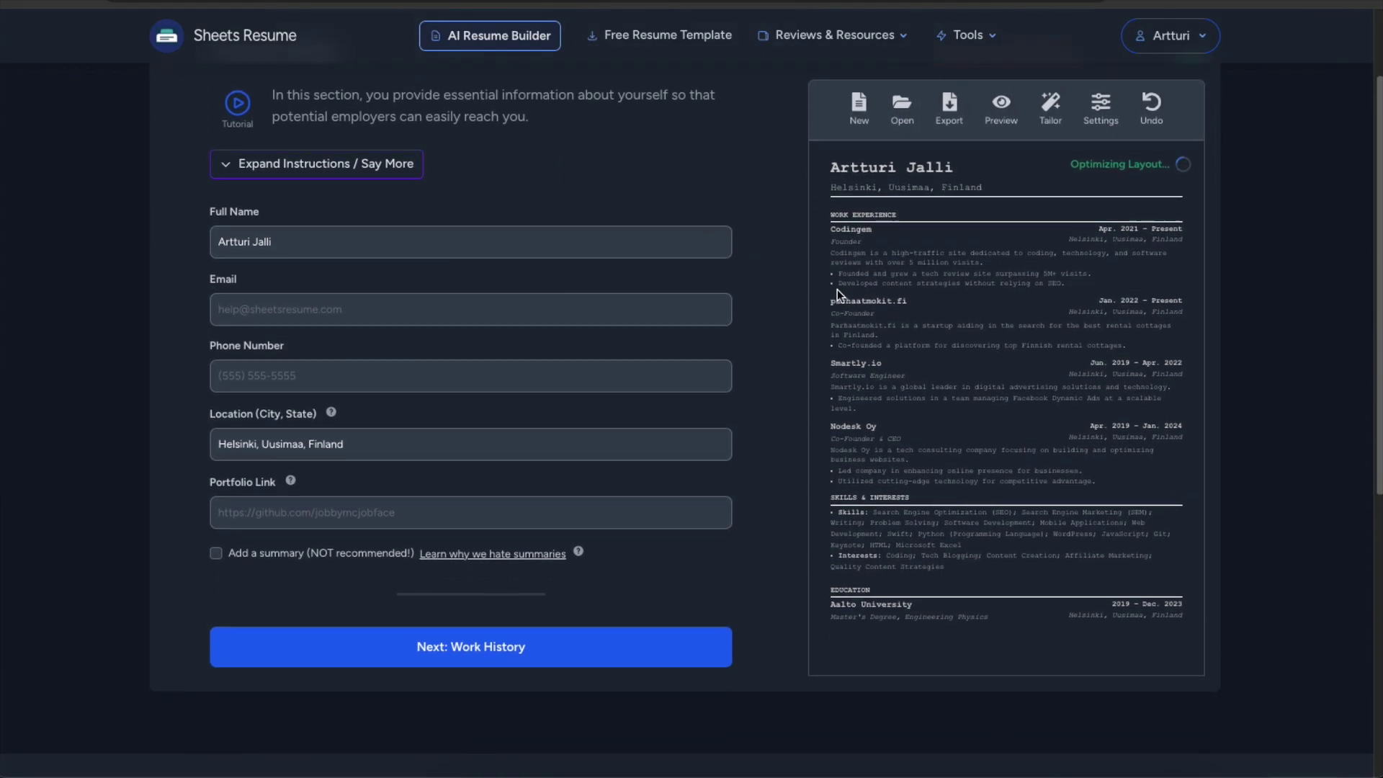
pyautogui.scroll(1, 1111, 428)
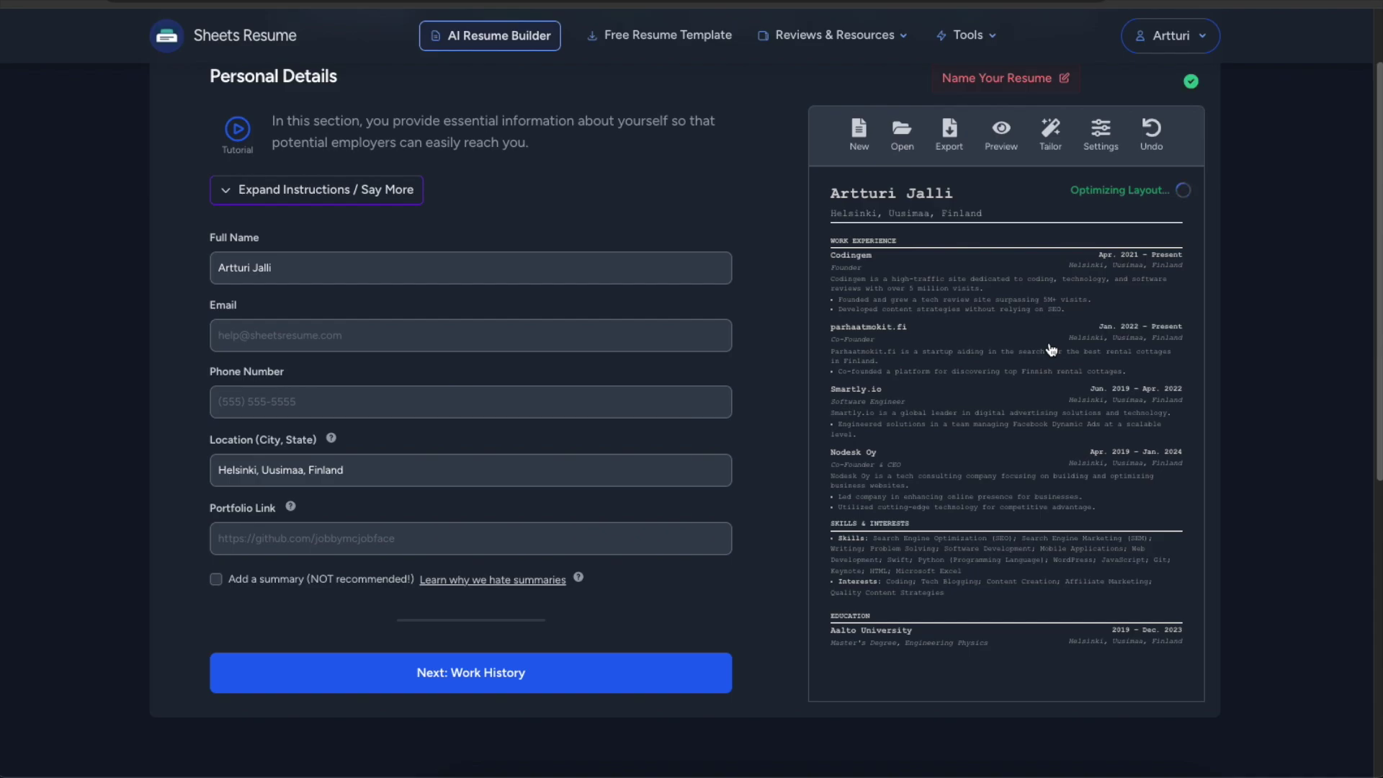
# Zoom the page in, review the imported Personal Details, and continue to Work History.
pyautogui.hotkey('ctrl', '+')
pyautogui.scroll(-2, 1058, 346)
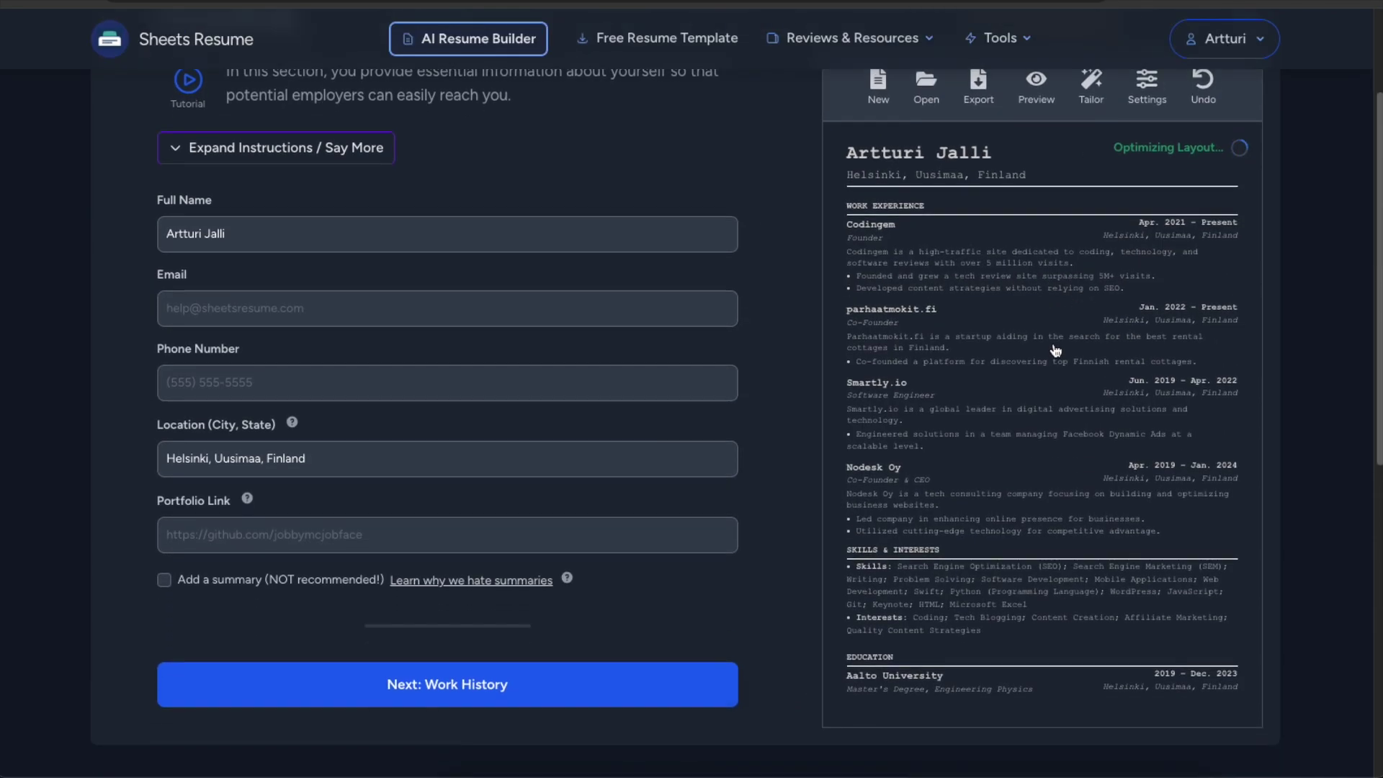
pyautogui.scroll(1, 1053, 317)
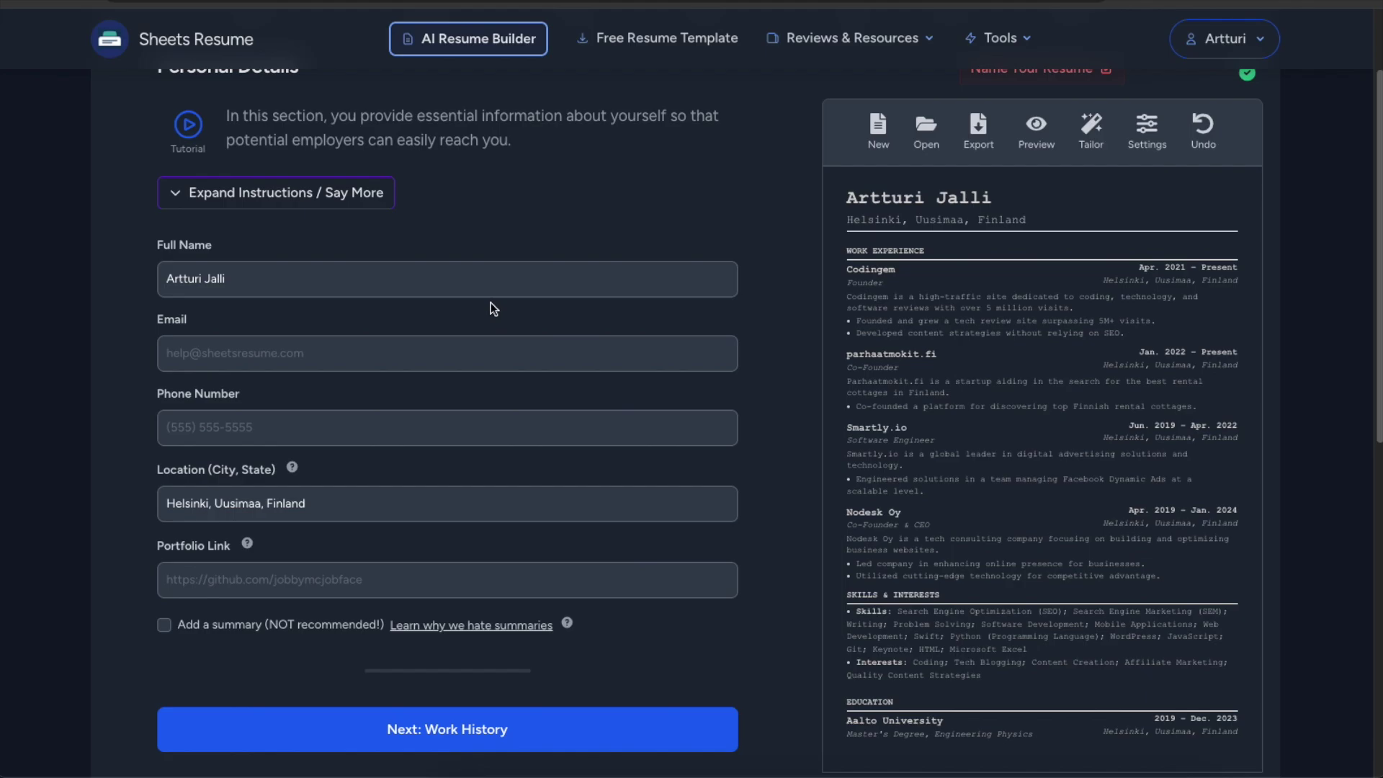
pyautogui.scroll(-1, 481, 261)
pyautogui.scroll(2, 478, 253)
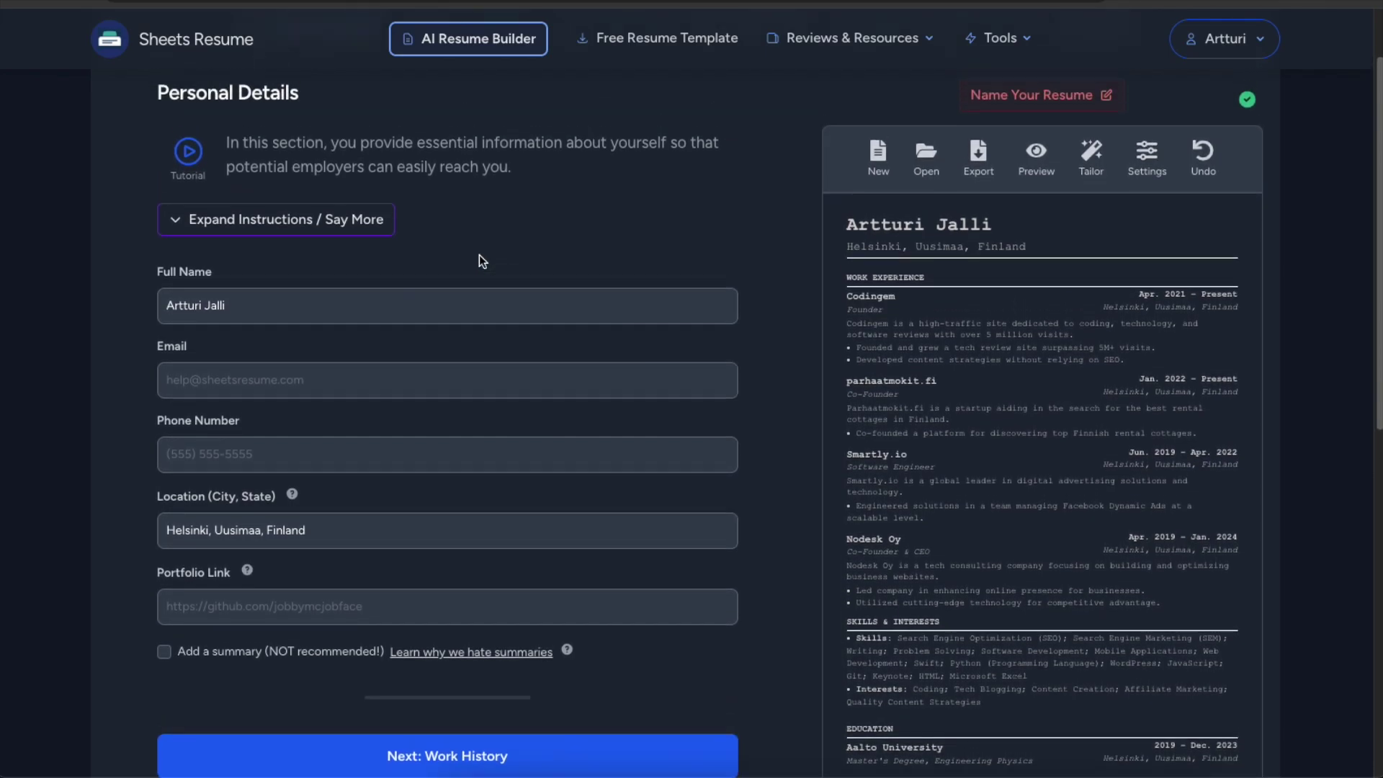
pyautogui.scroll(-2, 486, 251)
pyautogui.scroll(2, 486, 251)
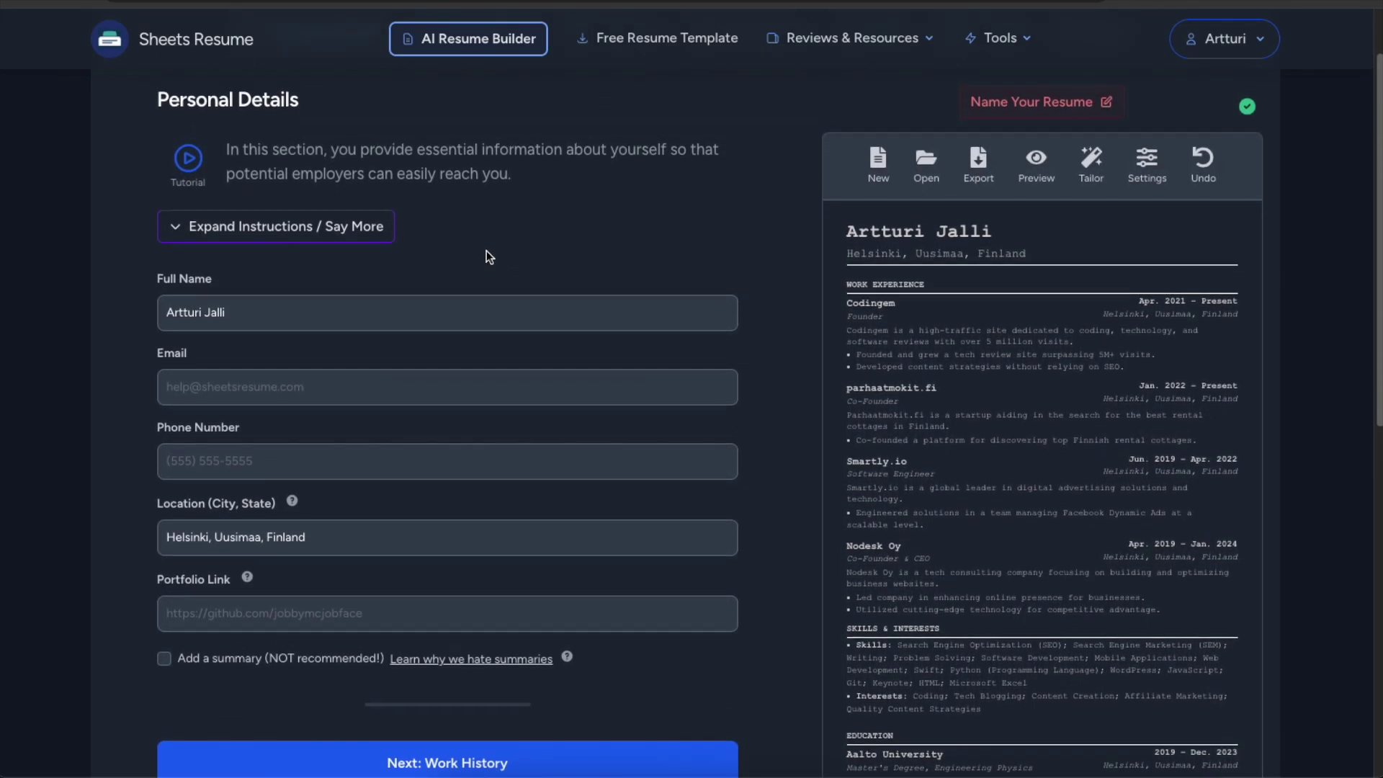
pyautogui.scroll(2, 505, 301)
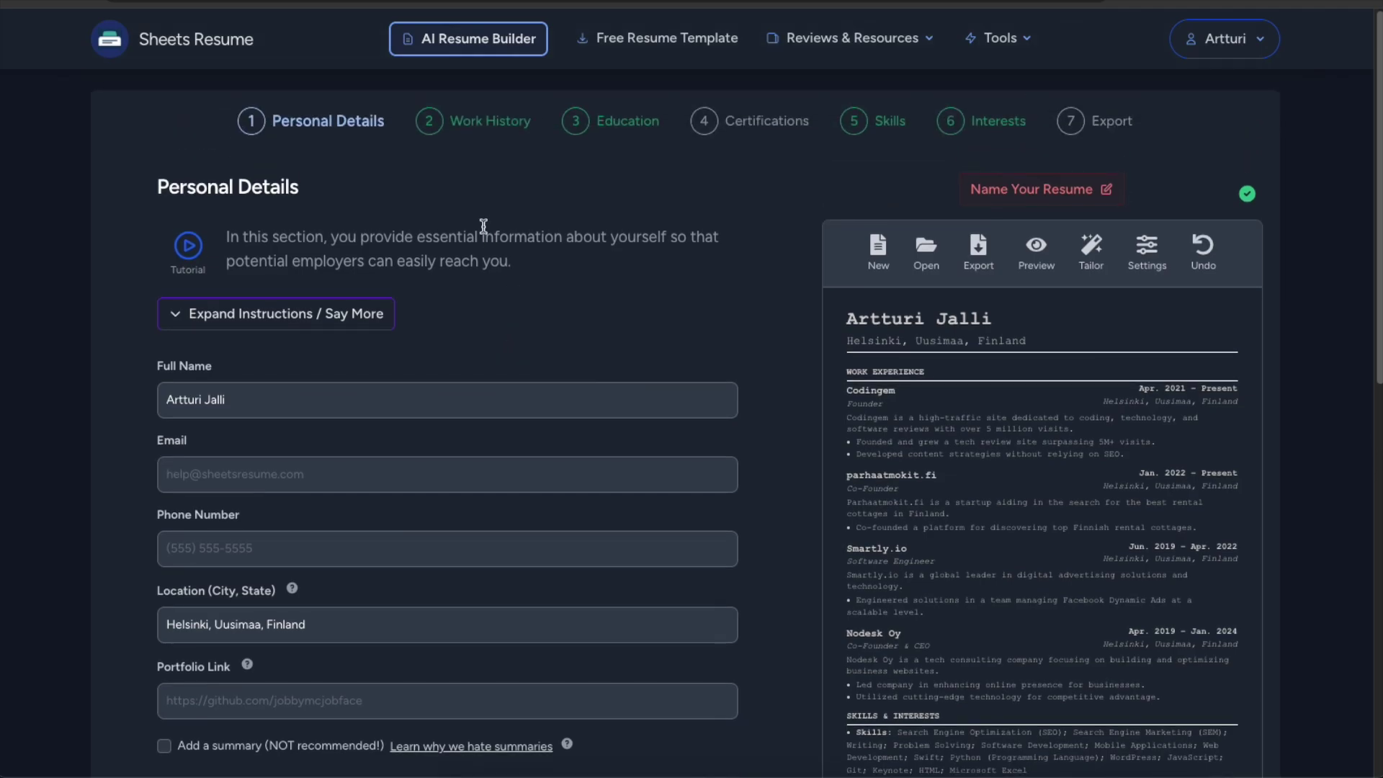
pyautogui.click(481, 122)
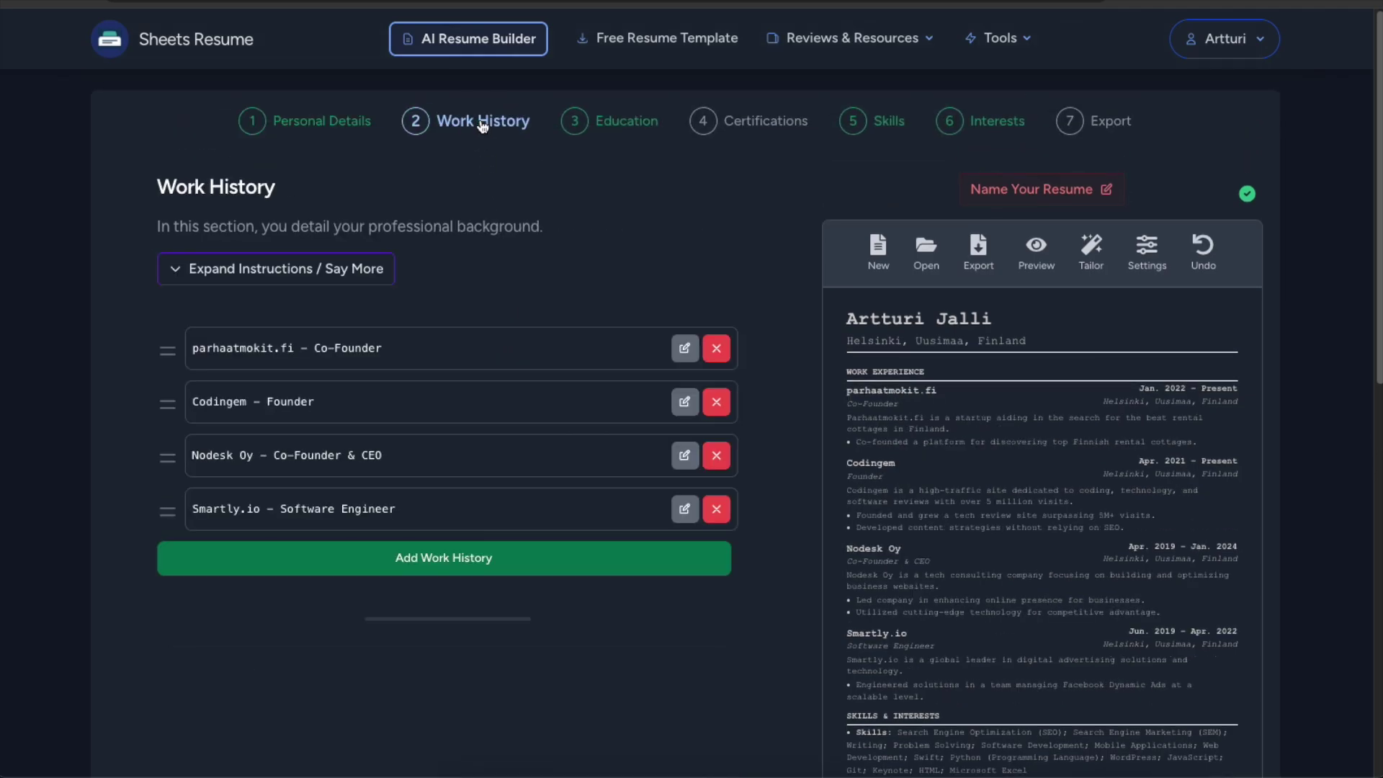
# Add a new work entry titled 'Software Developer' using an AI job-title suggestion.
pyautogui.click(418, 568)
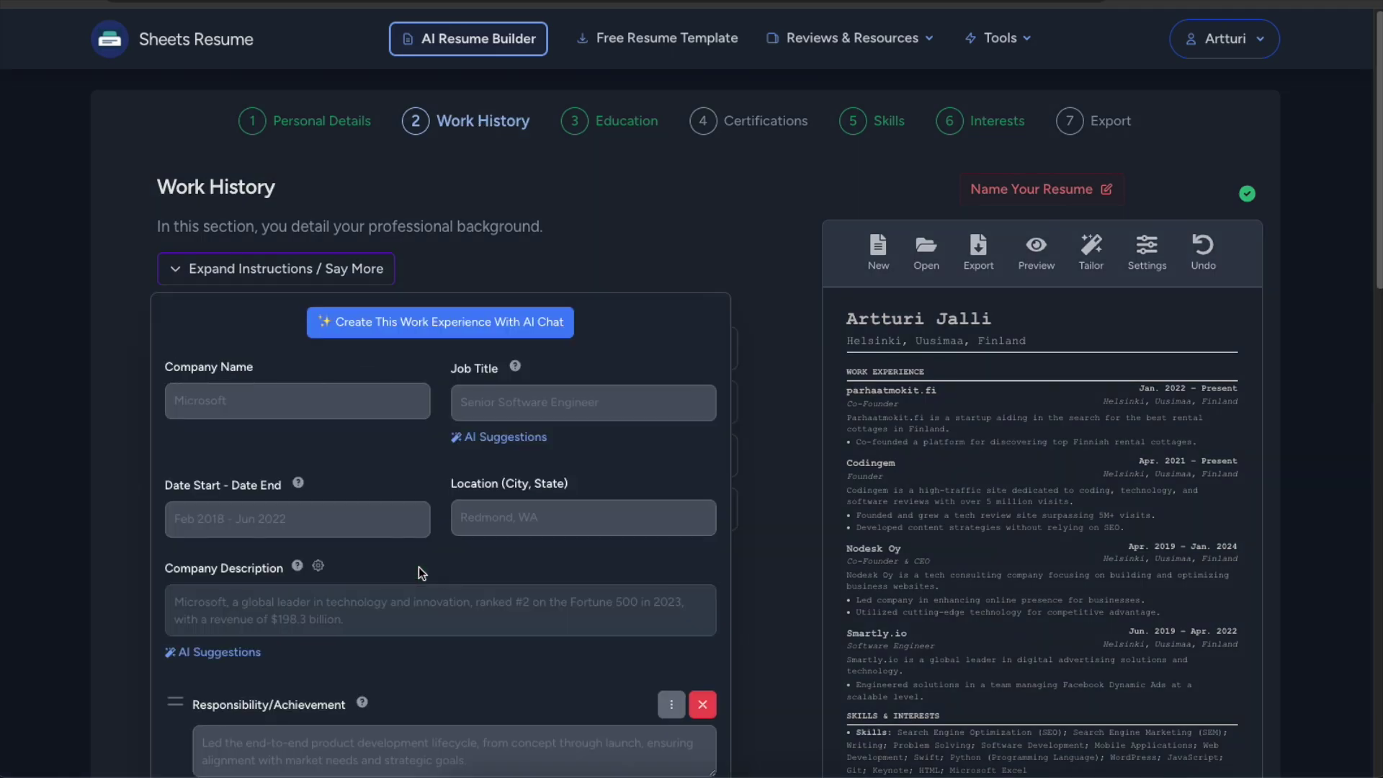
pyautogui.scroll(-2, 417, 485)
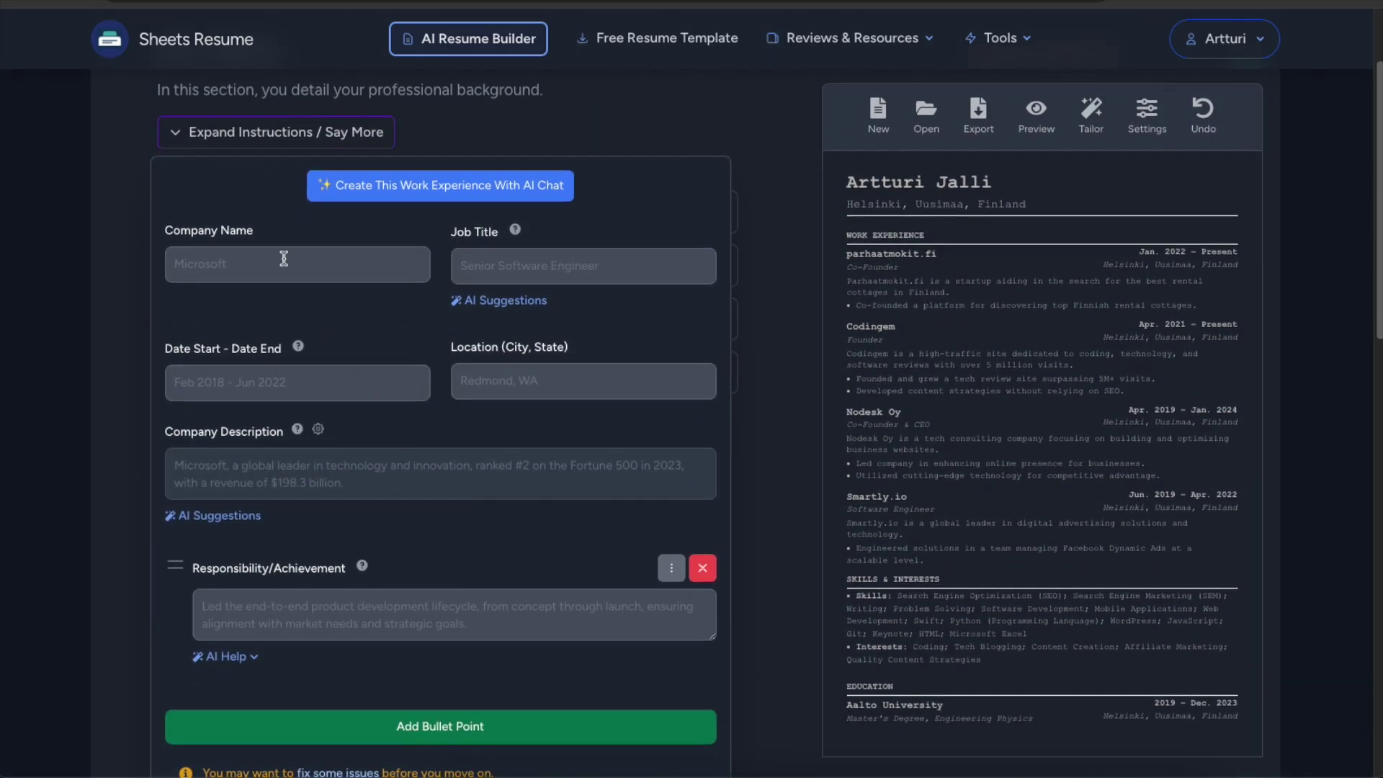
pyautogui.click(508, 263)
pyautogui.write('Cod')
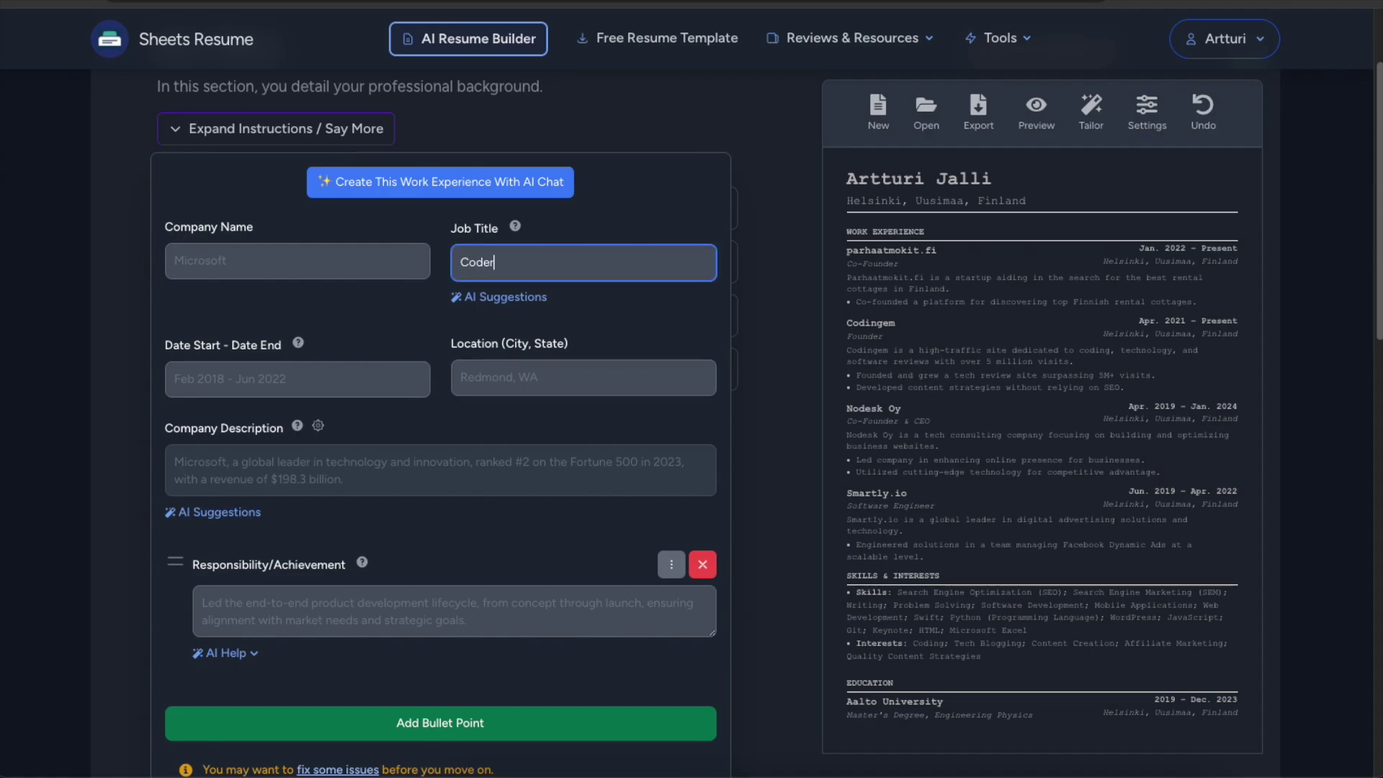
pyautogui.write('er')
pyautogui.click(492, 300)
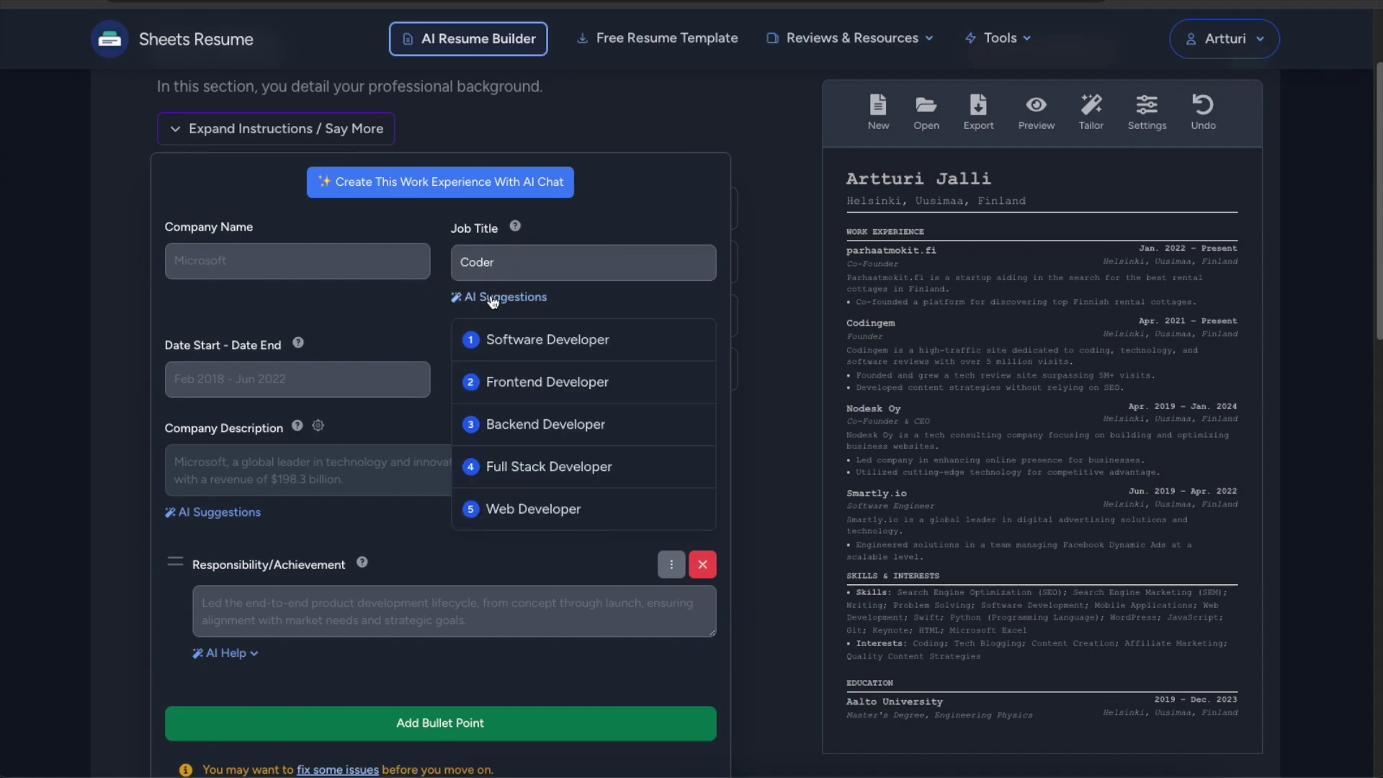
pyautogui.click(533, 343)
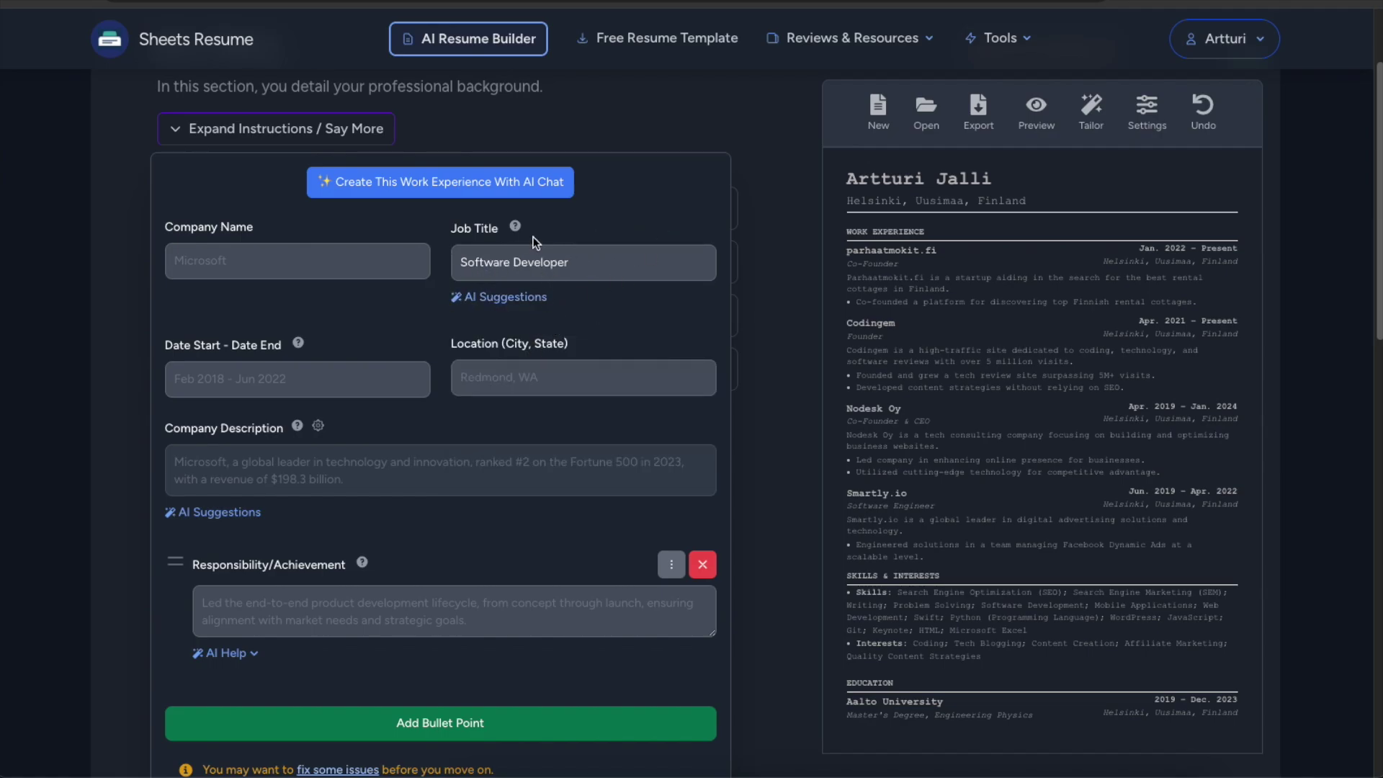
# Move past the company description down to the empty Responsibility/Achievement field.
pyautogui.scroll(-1, 370, 345)
pyautogui.scroll(-3, 521, 298)
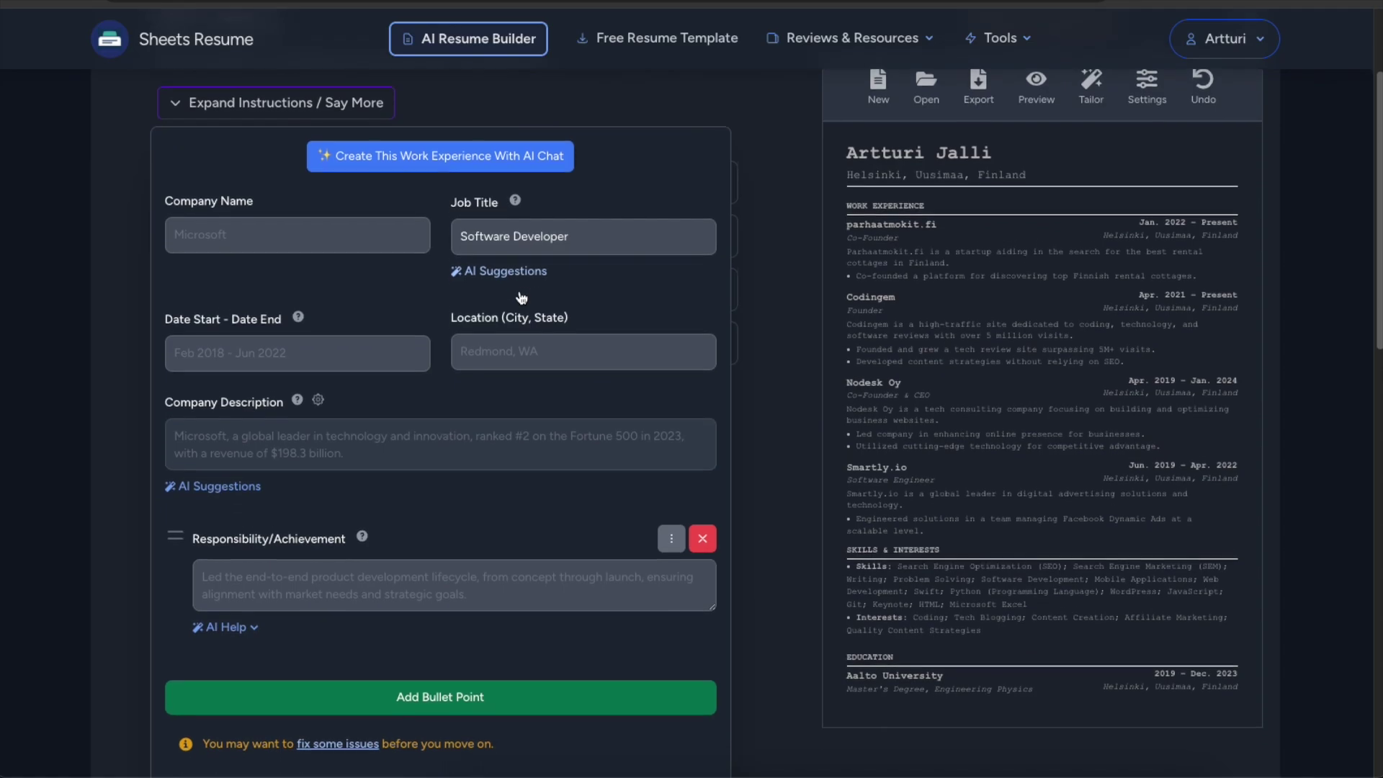
pyautogui.click(313, 297)
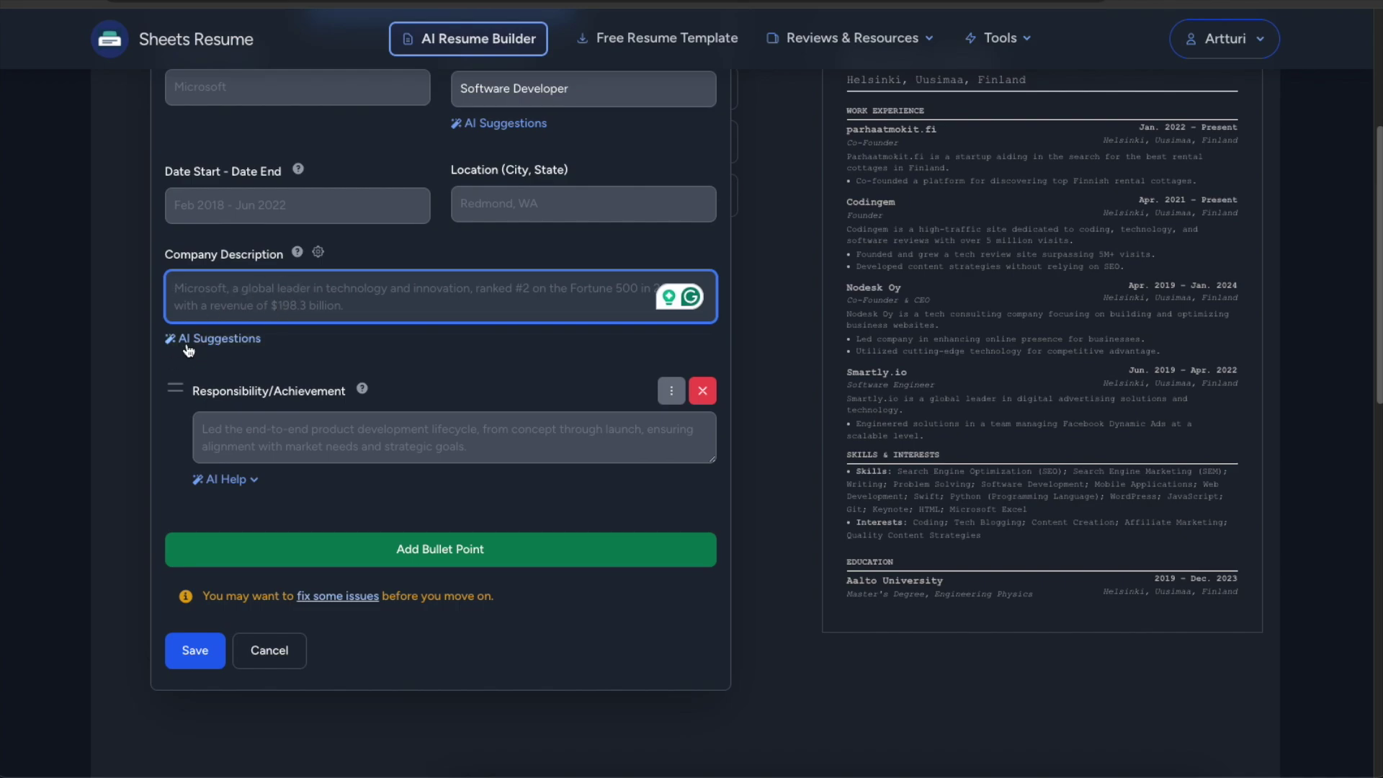
pyautogui.scroll(-1, 391, 335)
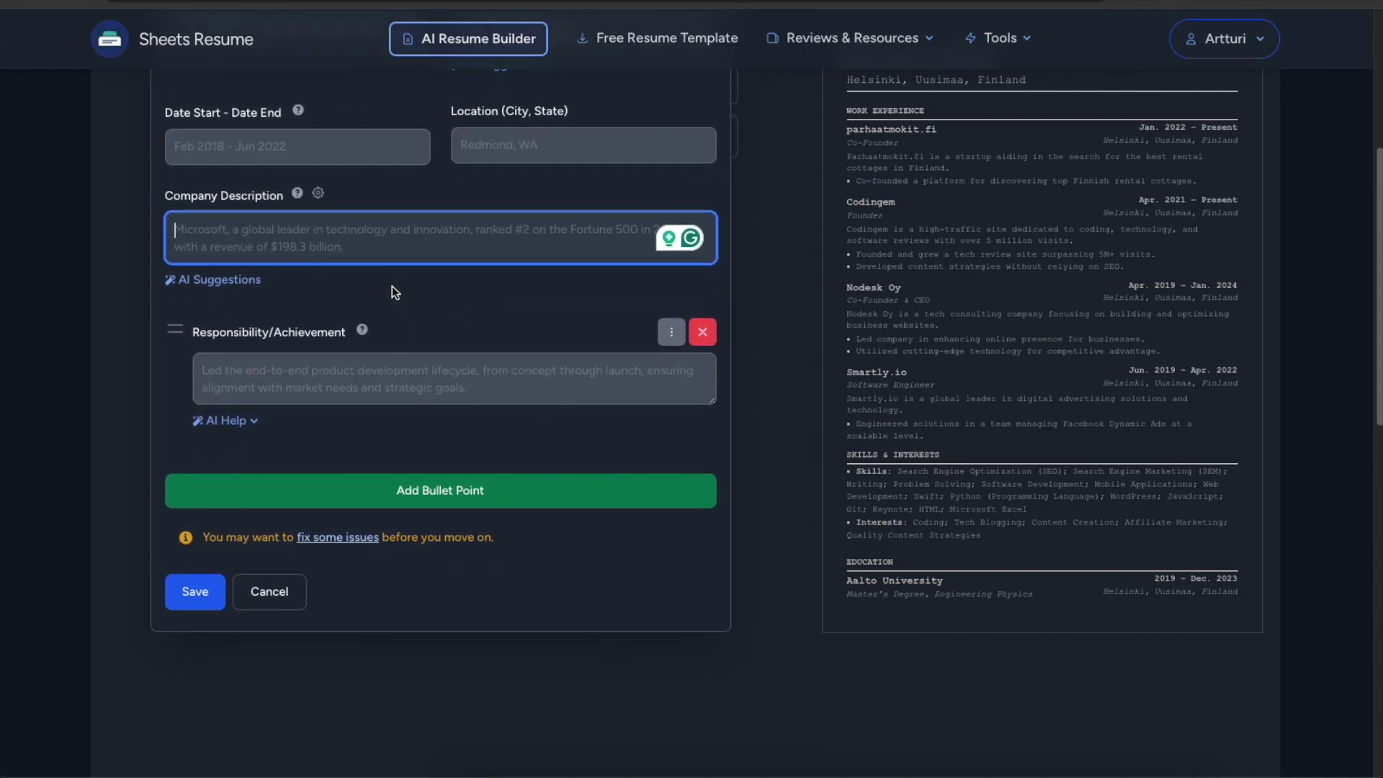
pyautogui.scroll(-1, 390, 287)
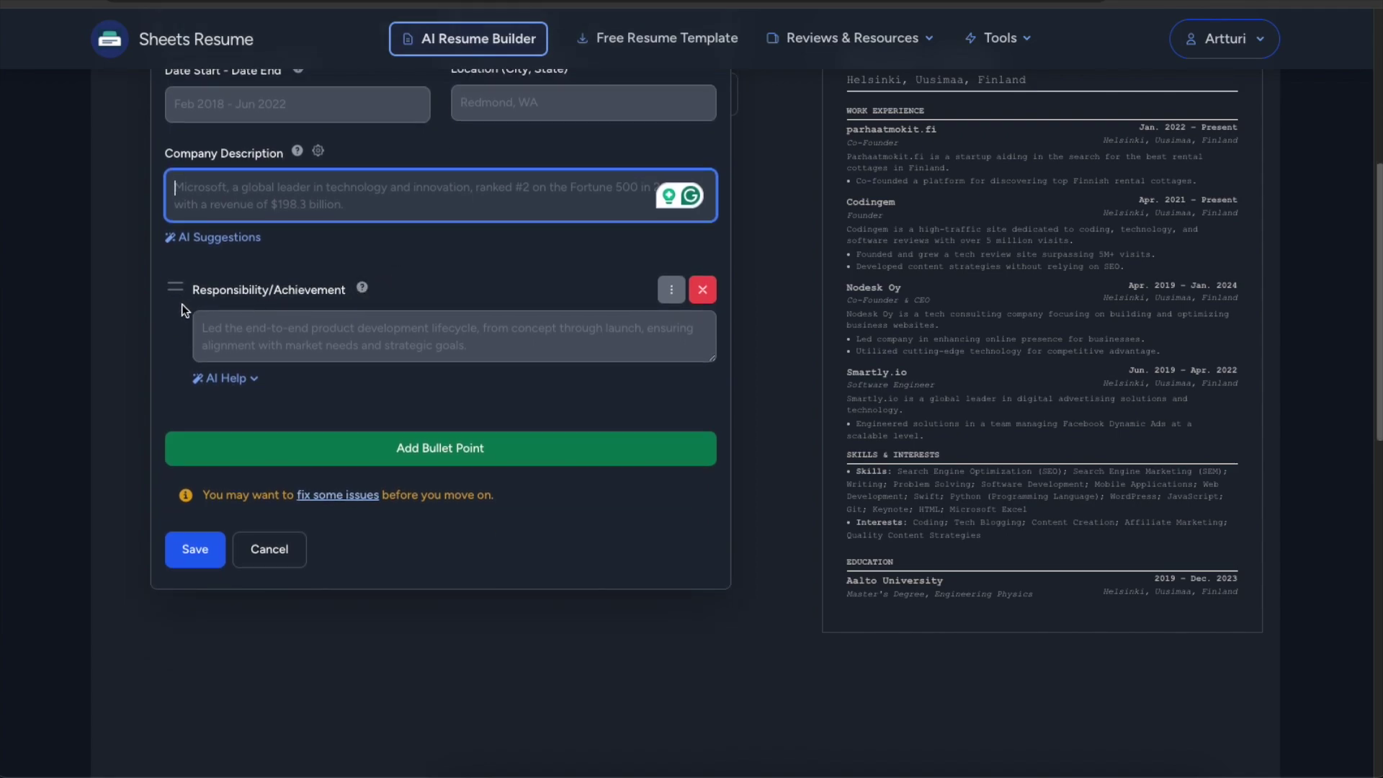
pyautogui.scroll(-1, 360, 297)
# Fill the first bullet with the AI quick suggestion on designing and developing innovative applications.
pyautogui.click(311, 305)
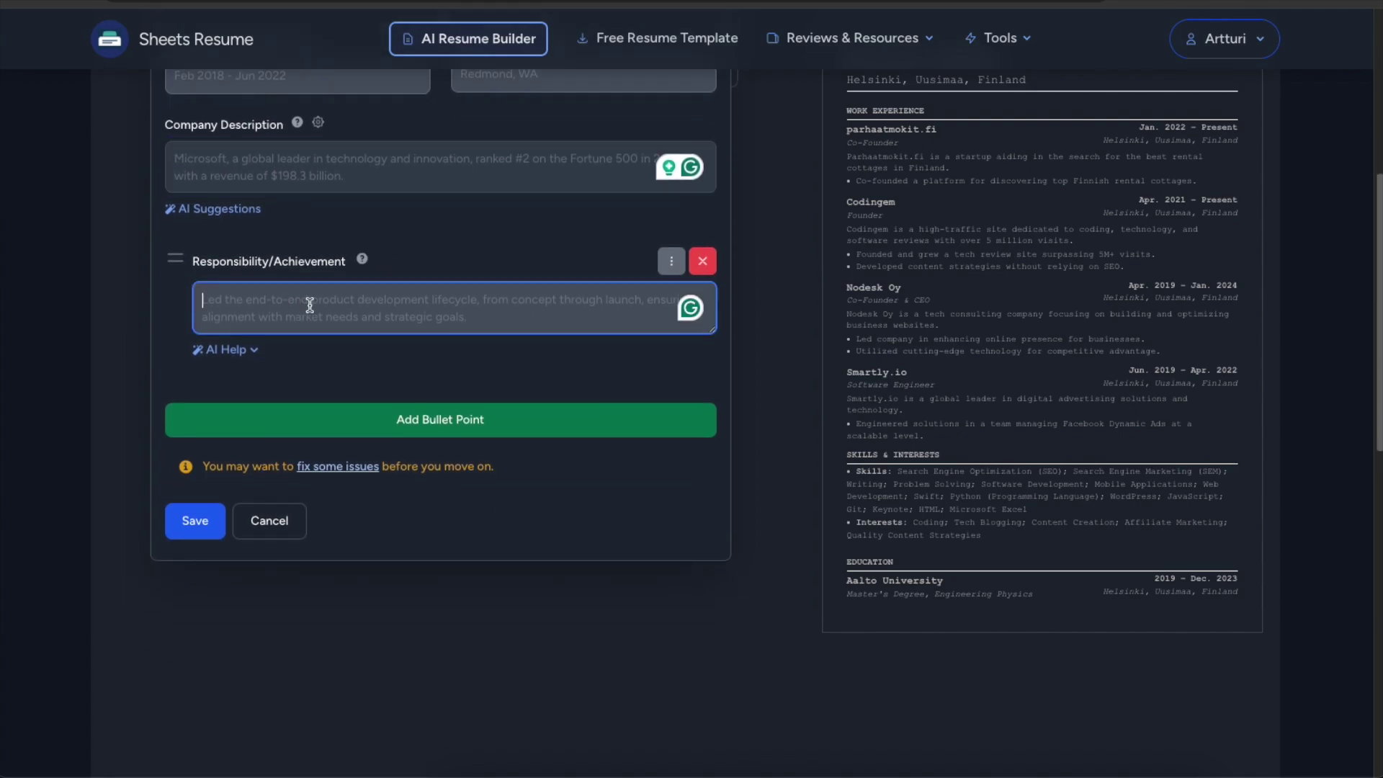
pyautogui.write('Coding apps')
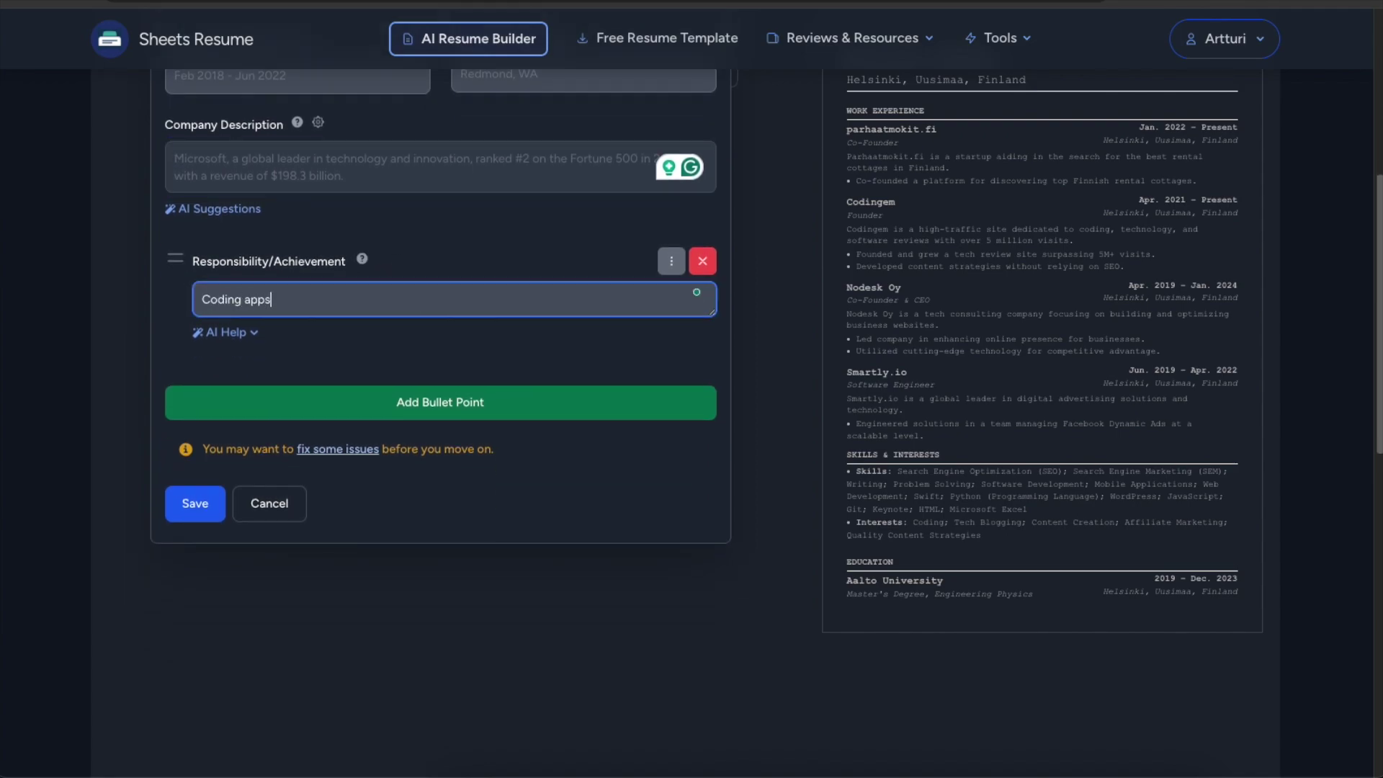
pyautogui.click(222, 332)
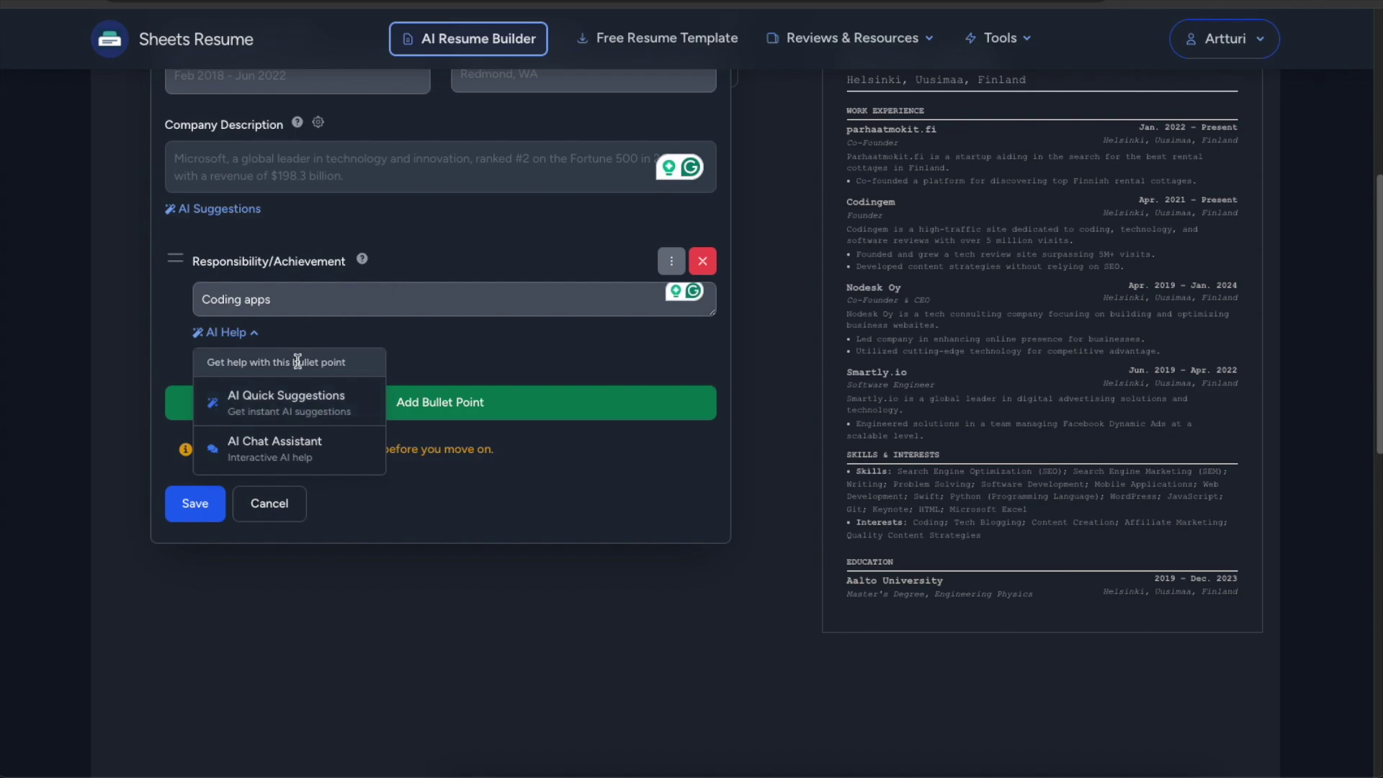
pyautogui.click(290, 419)
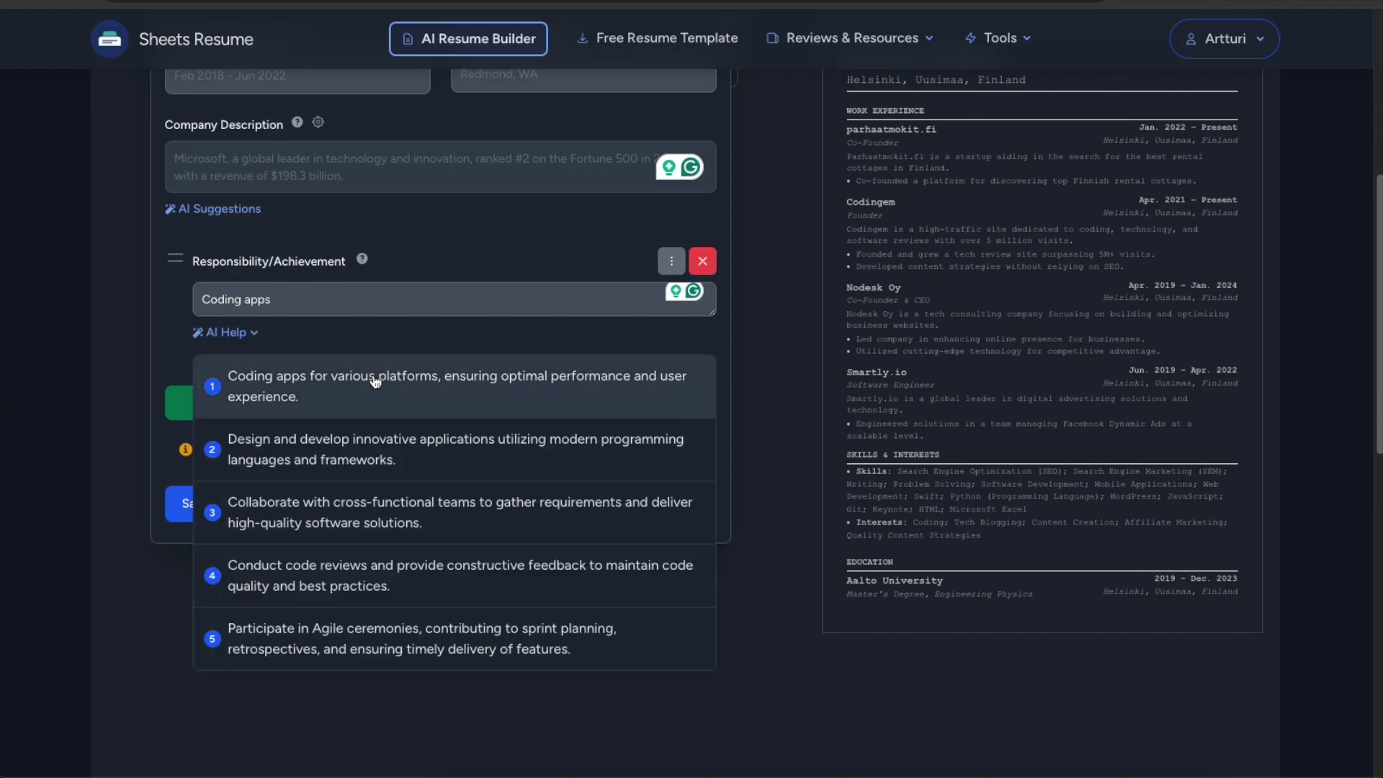
pyautogui.click(386, 452)
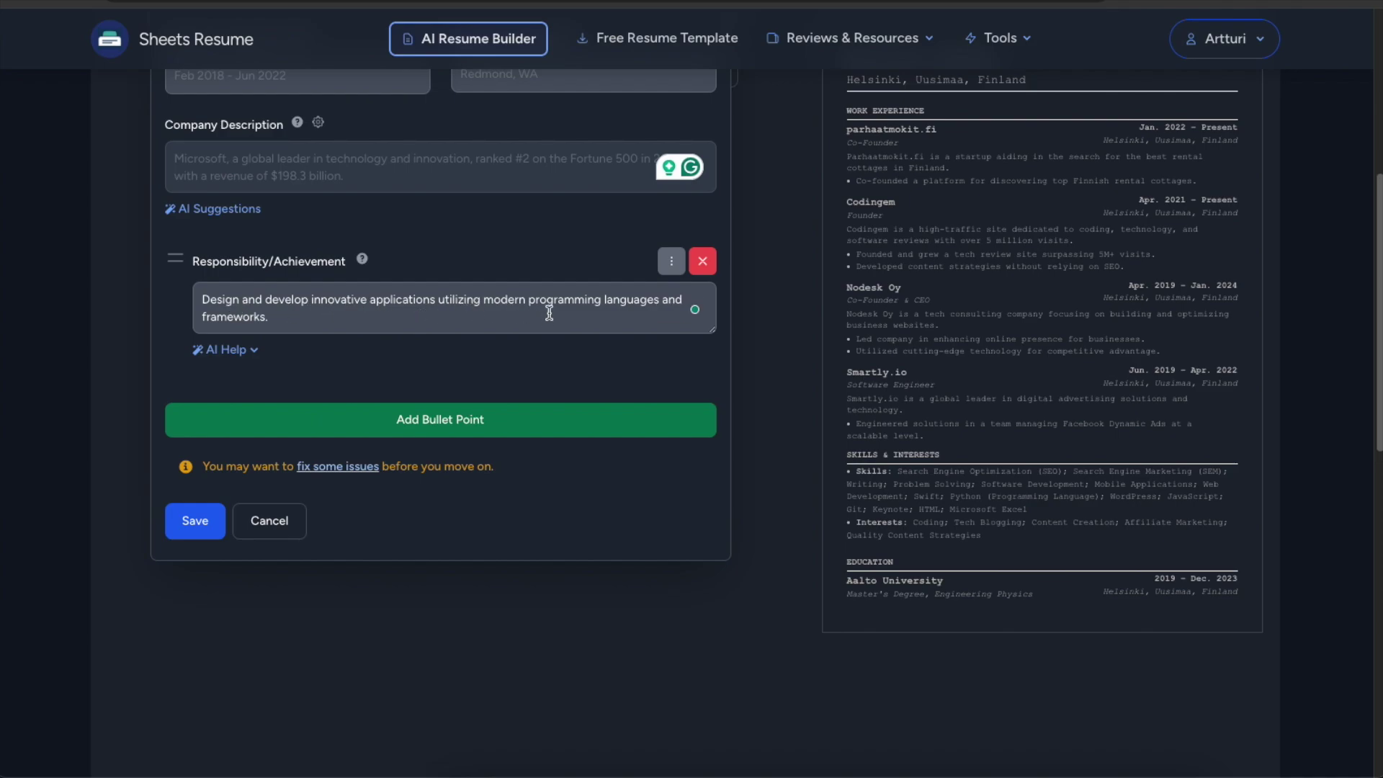
pyautogui.click(218, 318)
pyautogui.tripleClick(272, 318)
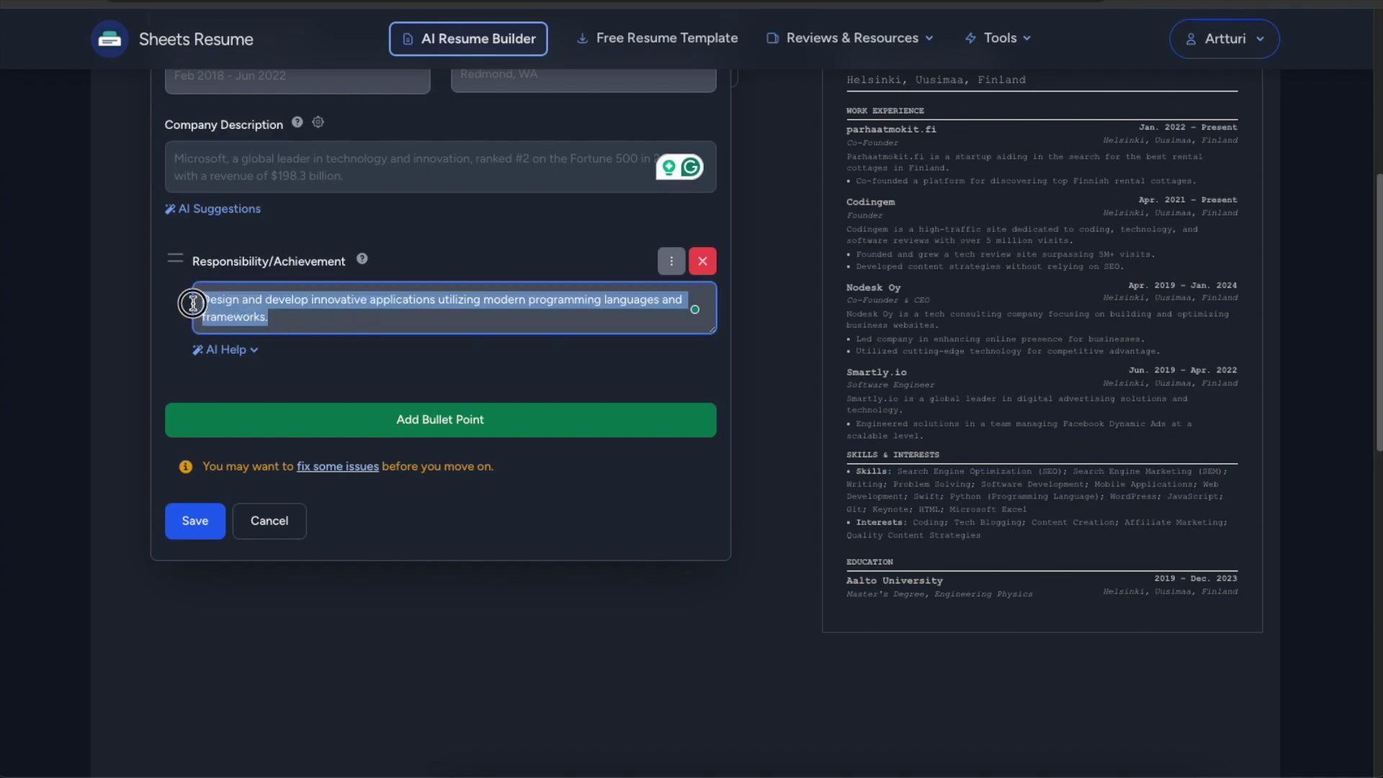
pyautogui.click(298, 314)
pyautogui.tripleClick(318, 314)
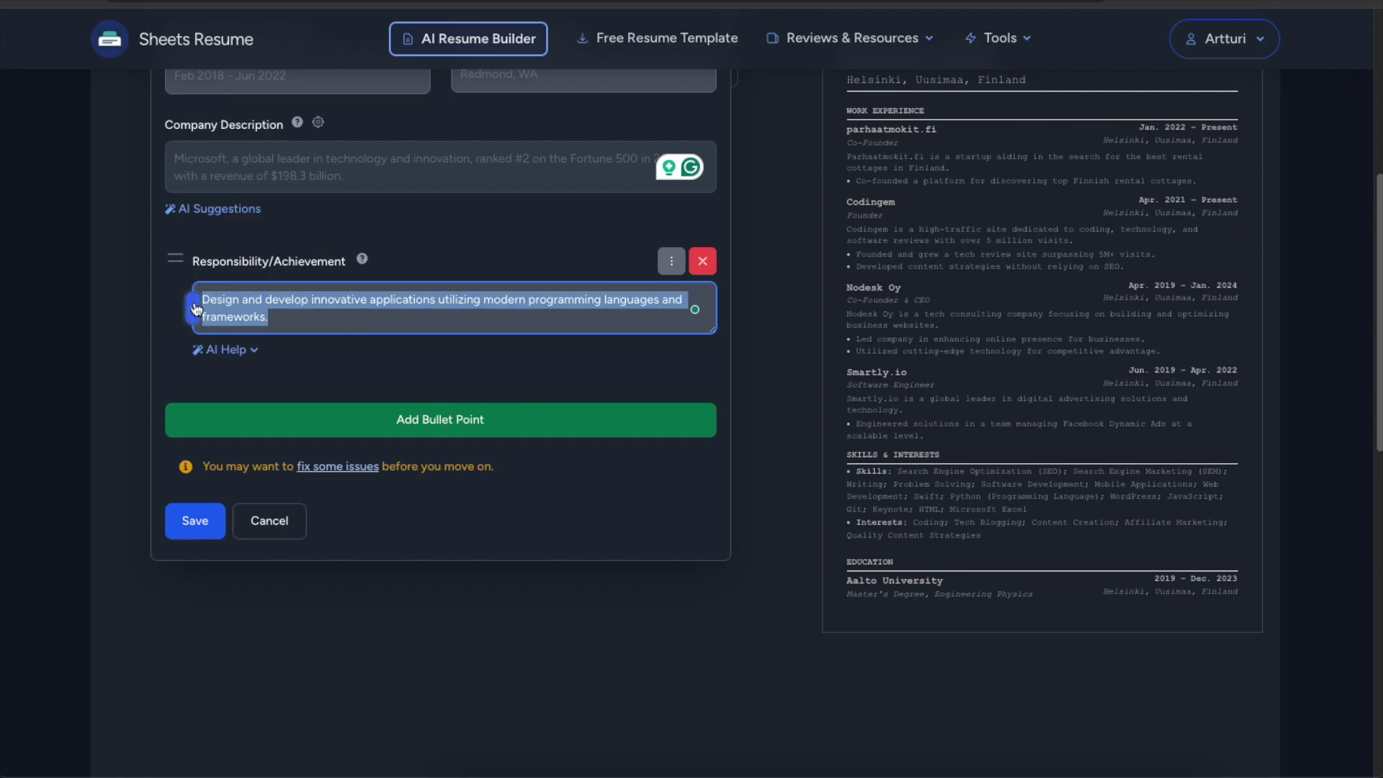
pyautogui.click(318, 328)
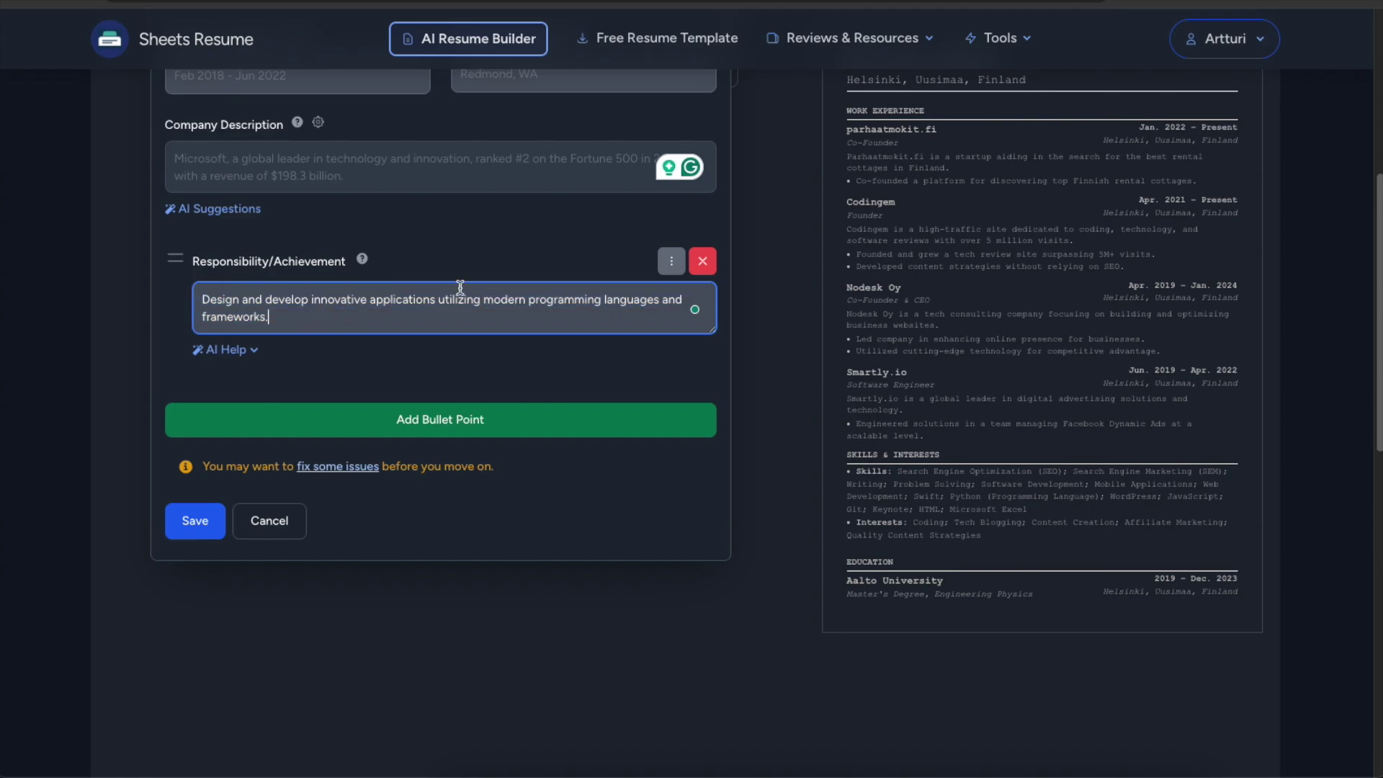
pyautogui.tripleClick(251, 303)
pyautogui.click(303, 309)
# Remove the extra empty bullet and save the Software Developer job.
pyautogui.scroll(-2, 307, 317)
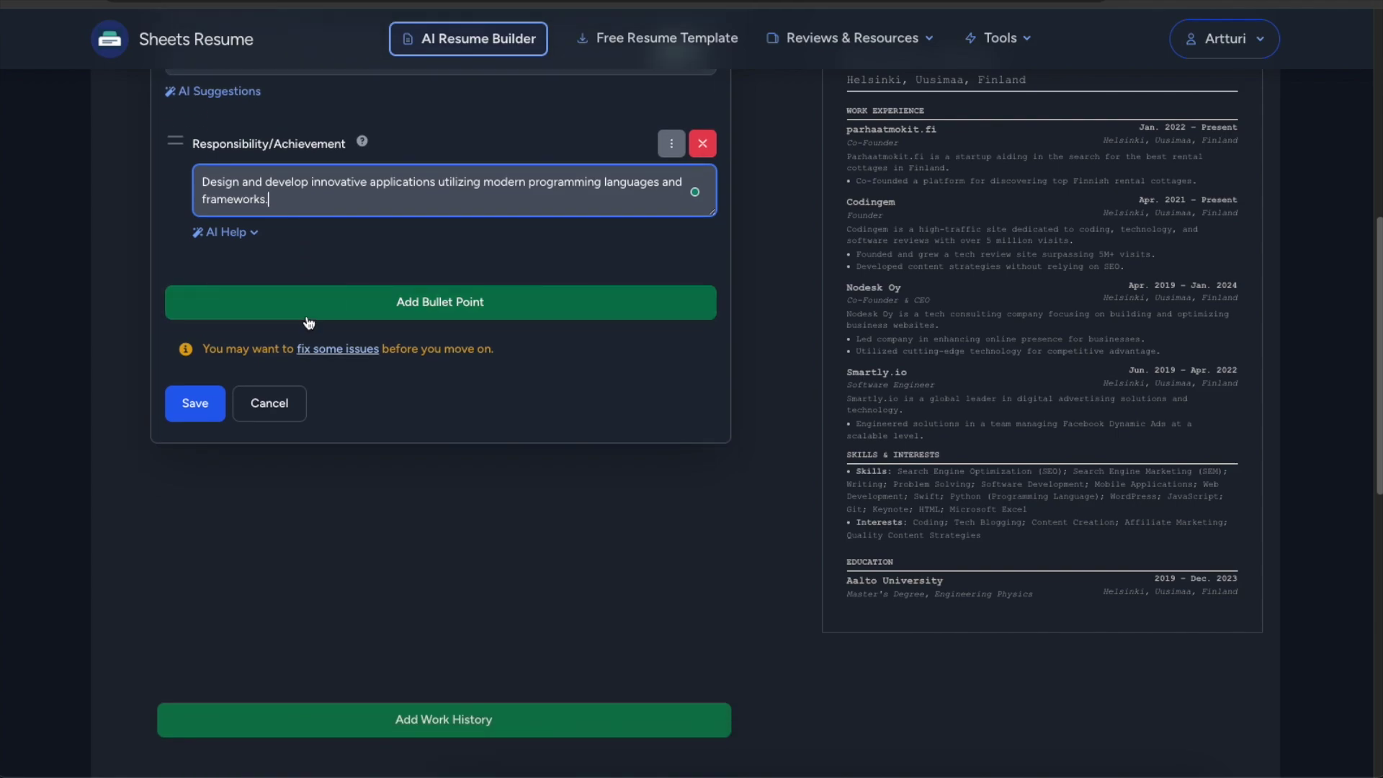
pyautogui.scroll(1, 310, 310)
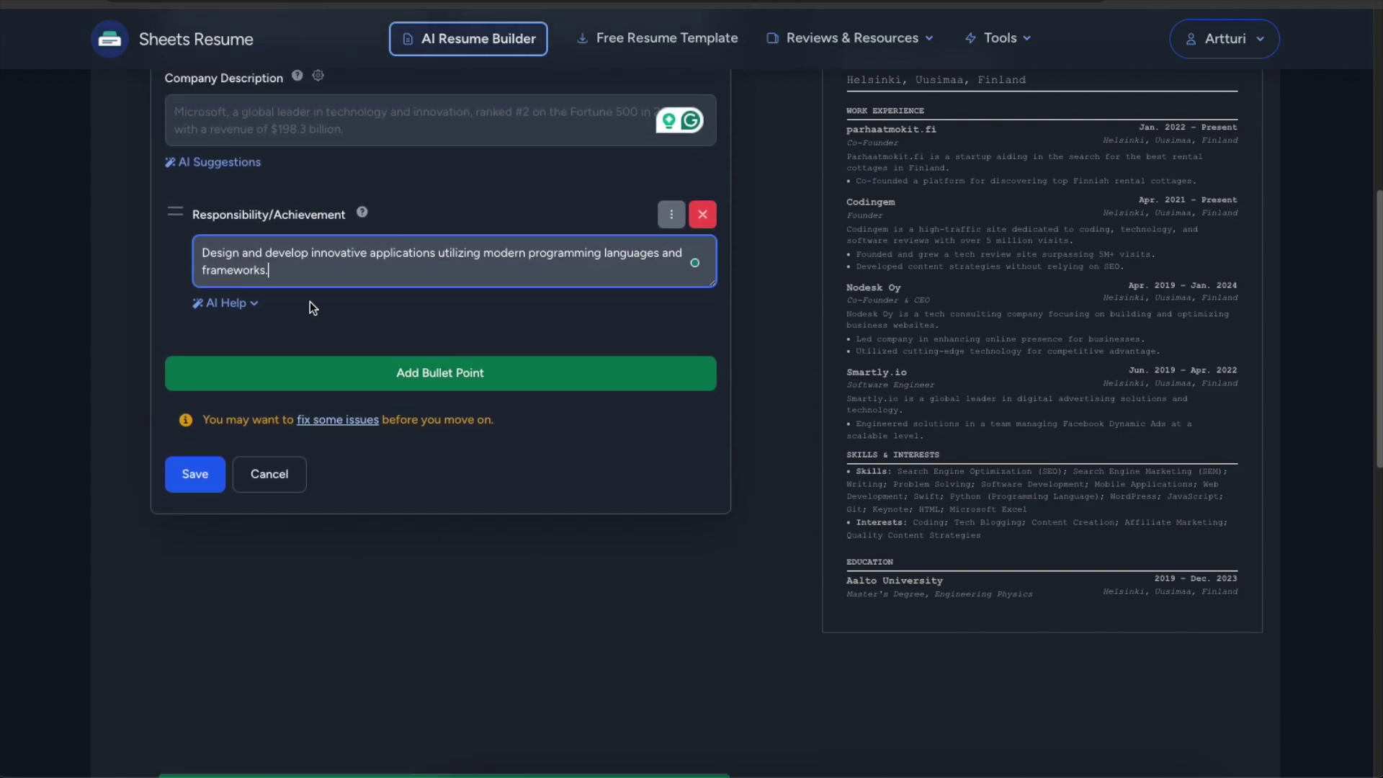
pyautogui.scroll(-3, 309, 302)
pyautogui.click(461, 213)
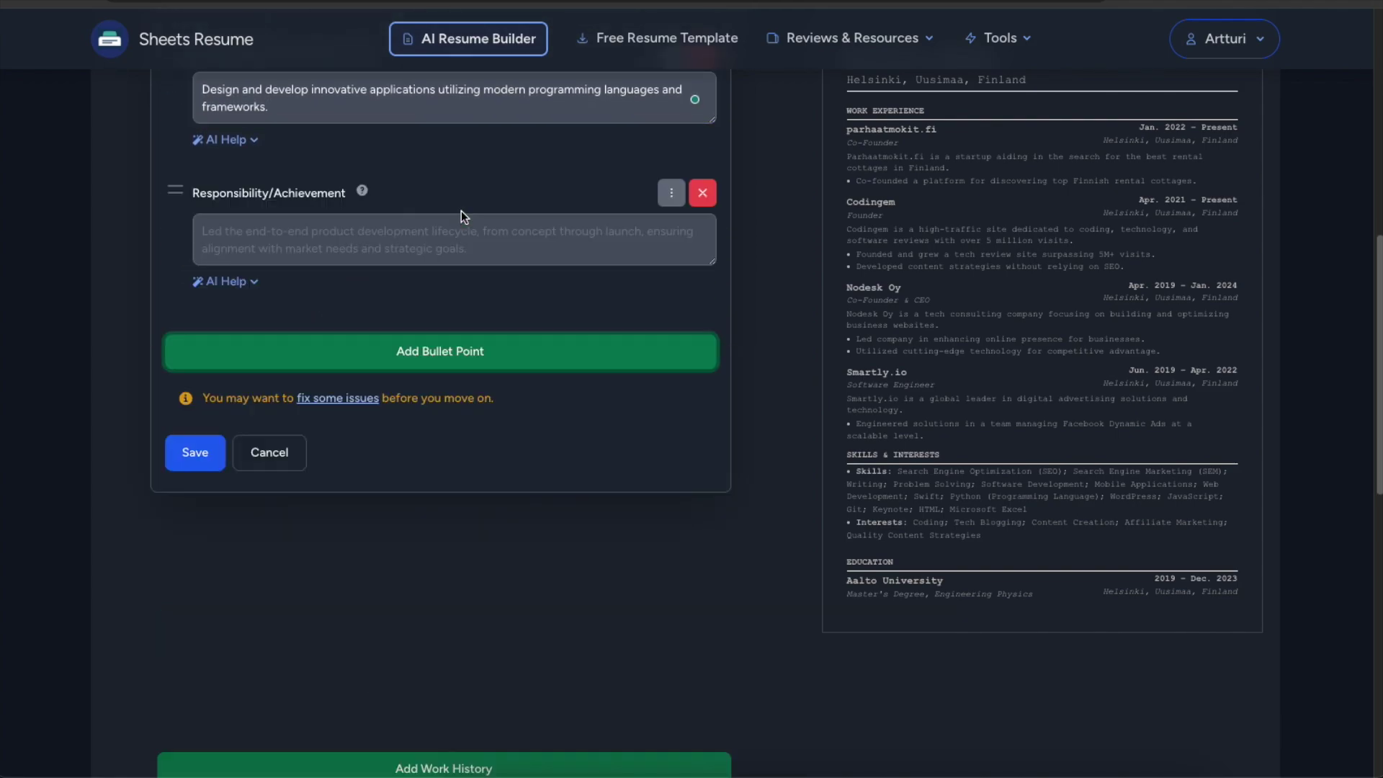
pyautogui.scroll(2, 424, 258)
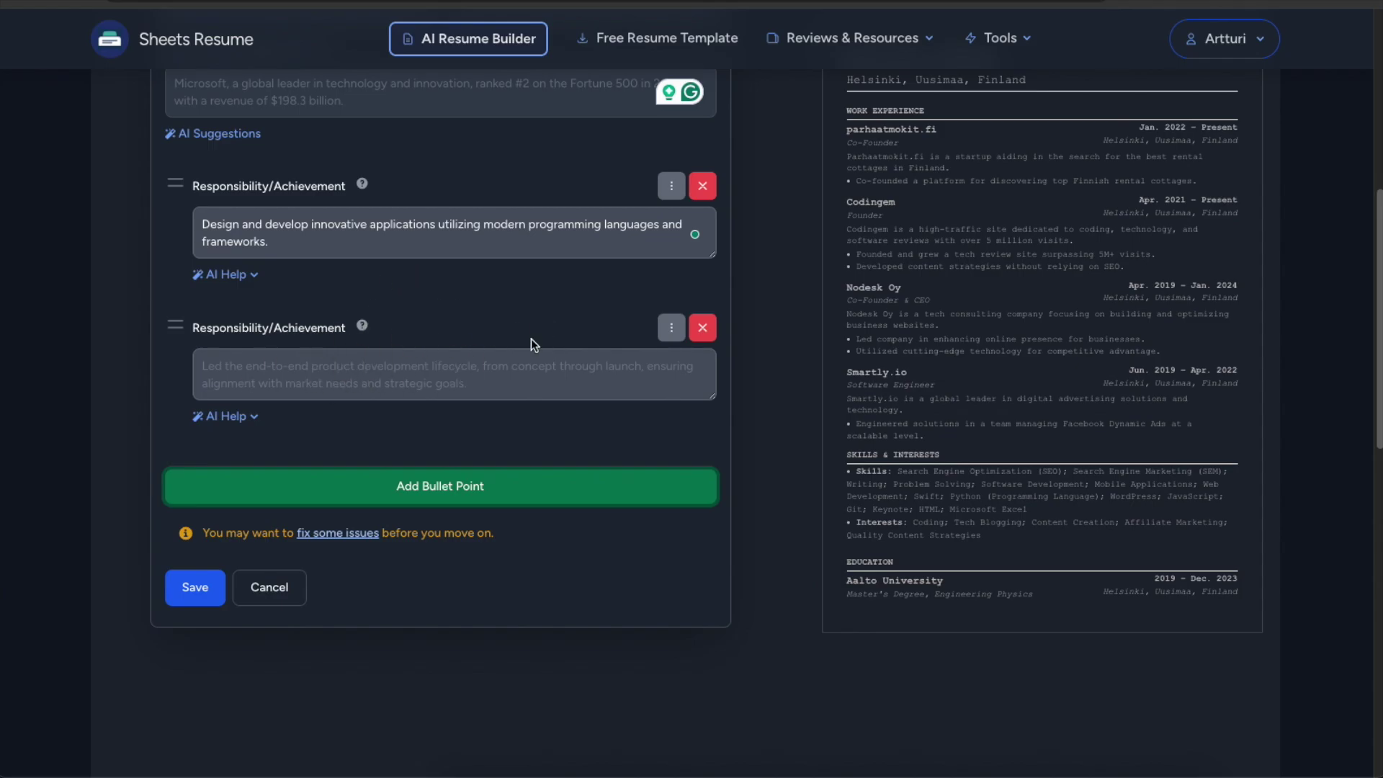
pyautogui.click(703, 328)
pyautogui.scroll(2, 565, 295)
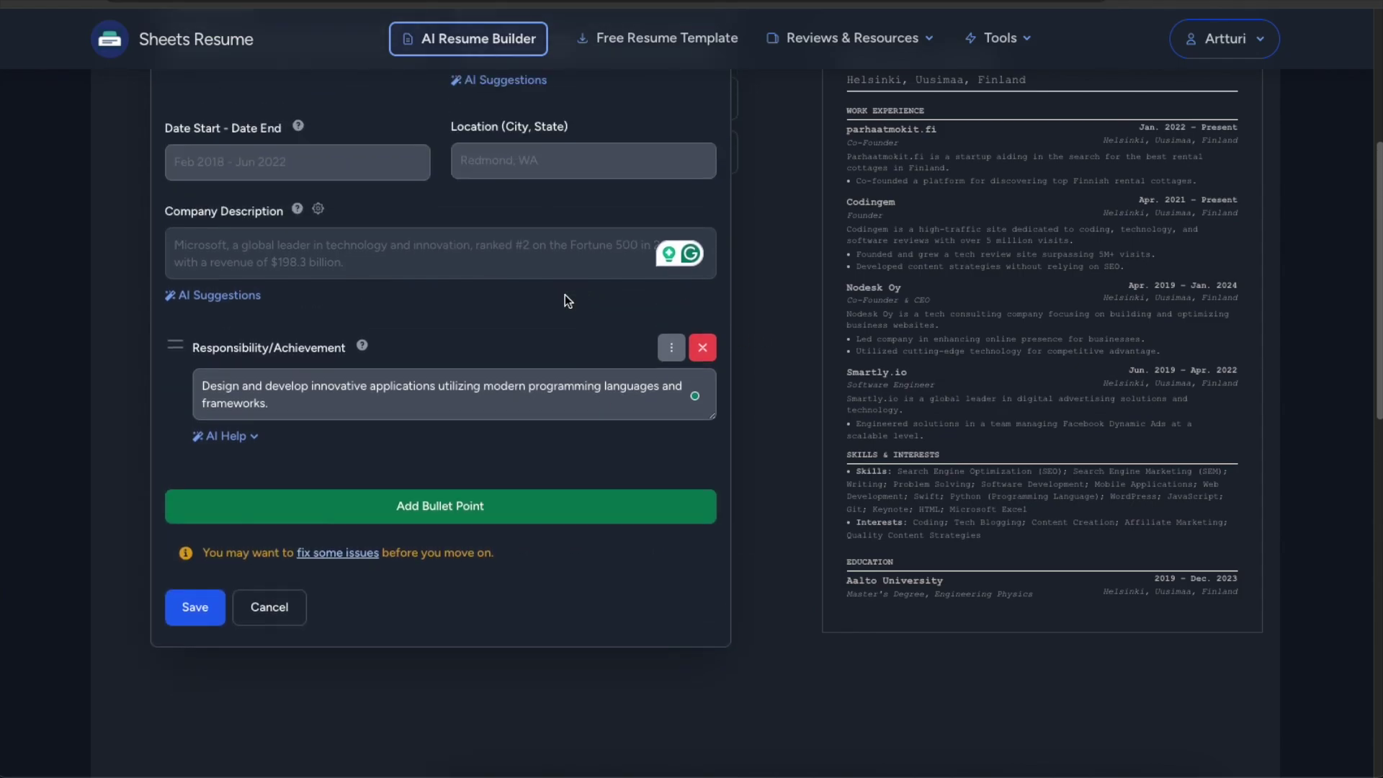
pyautogui.click(175, 617)
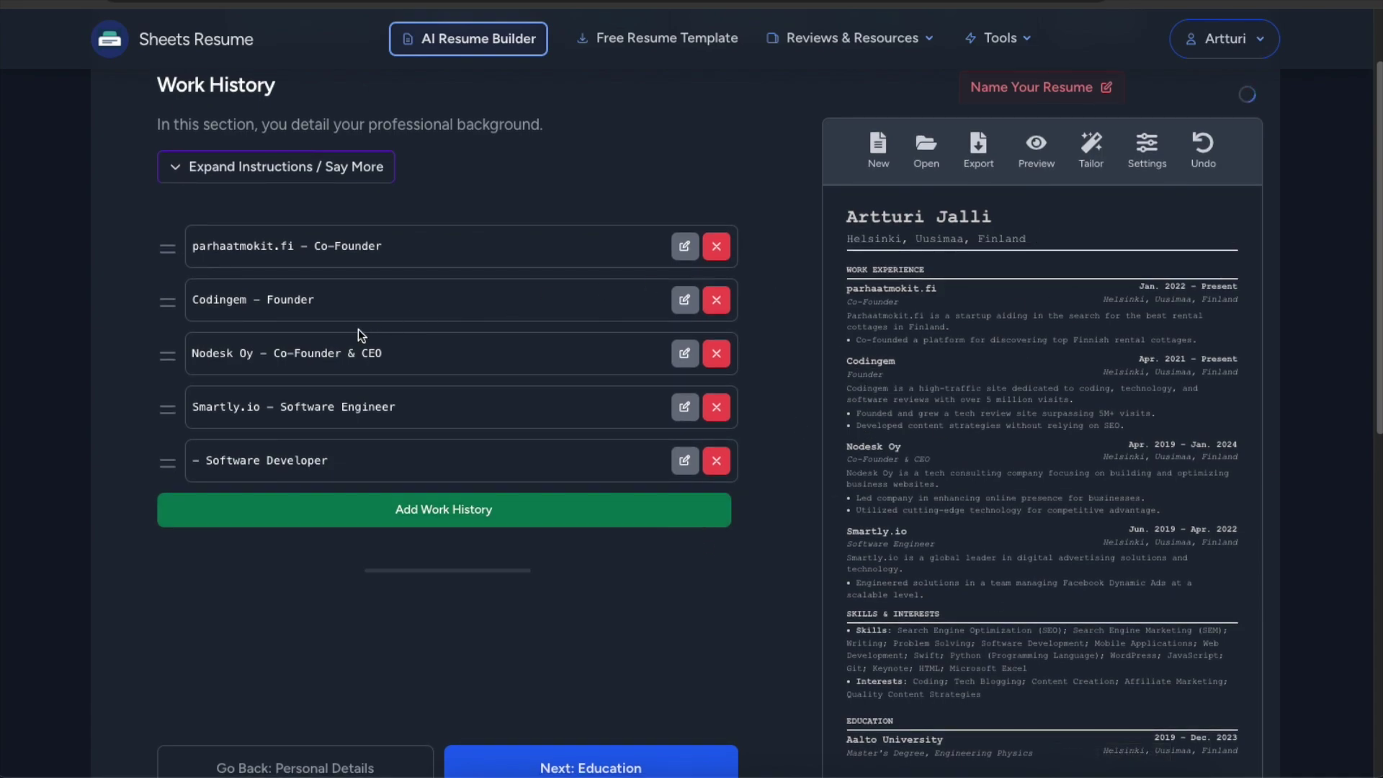
# Delete the Aalto University entry in Education, then start a new certification in Certifications.
pyautogui.scroll(-1, 1001, 419)
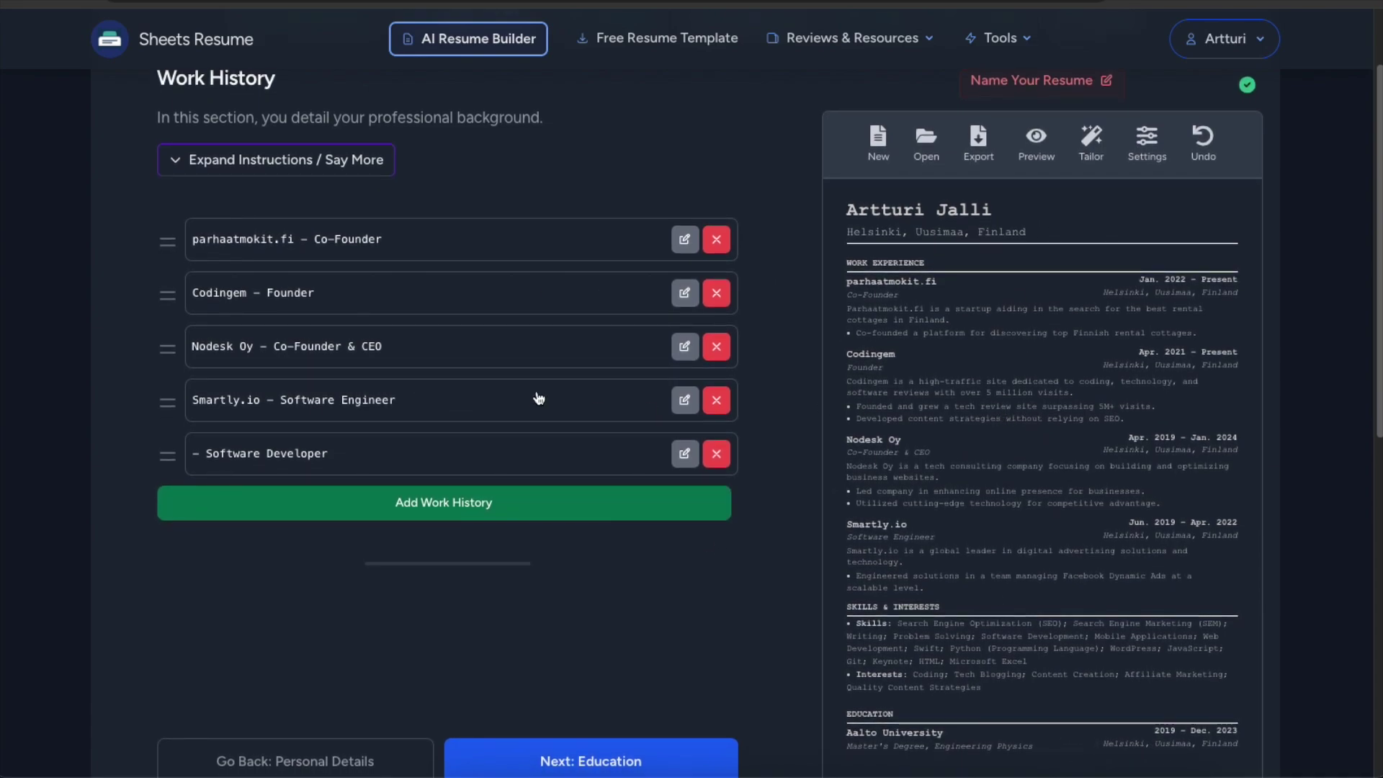
pyautogui.scroll(2, 547, 389)
pyautogui.click(624, 118)
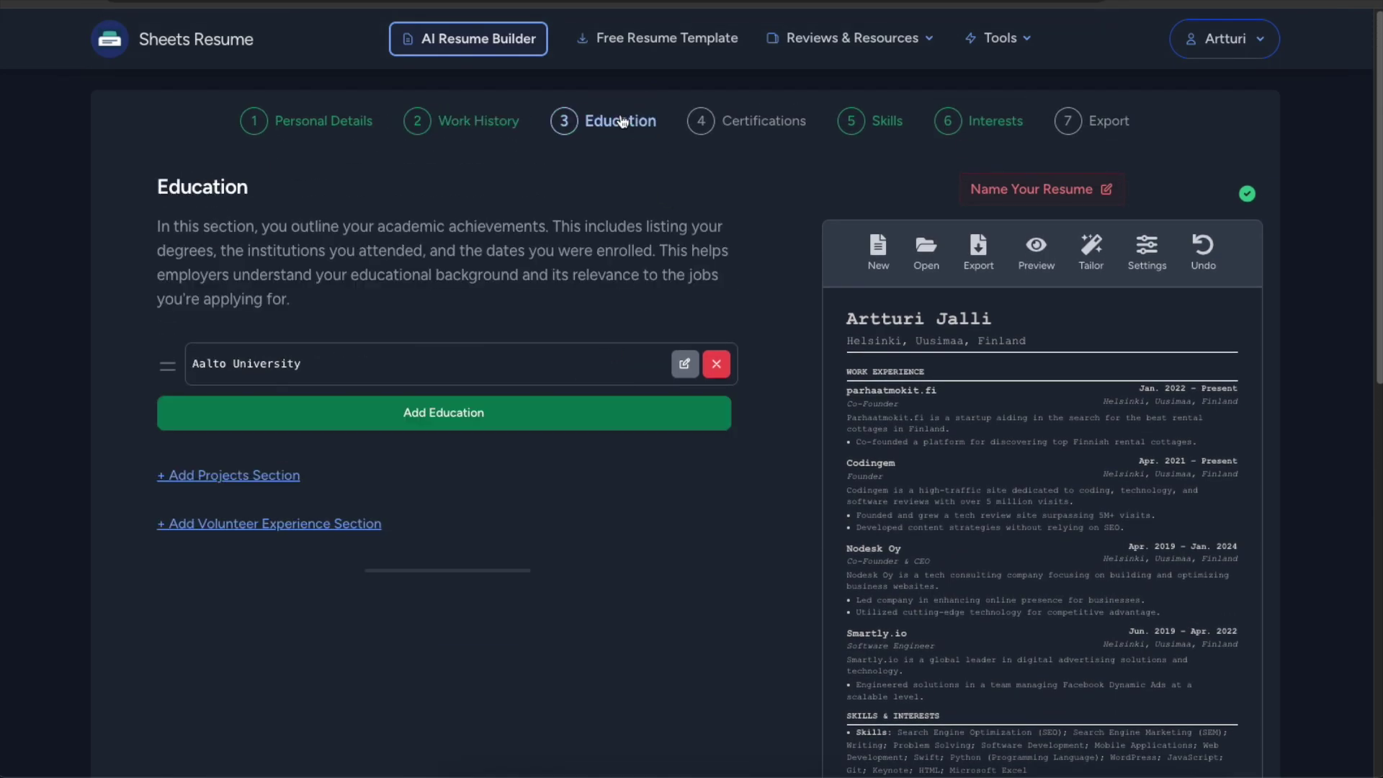
pyautogui.click(435, 426)
pyautogui.scroll(-1, 435, 431)
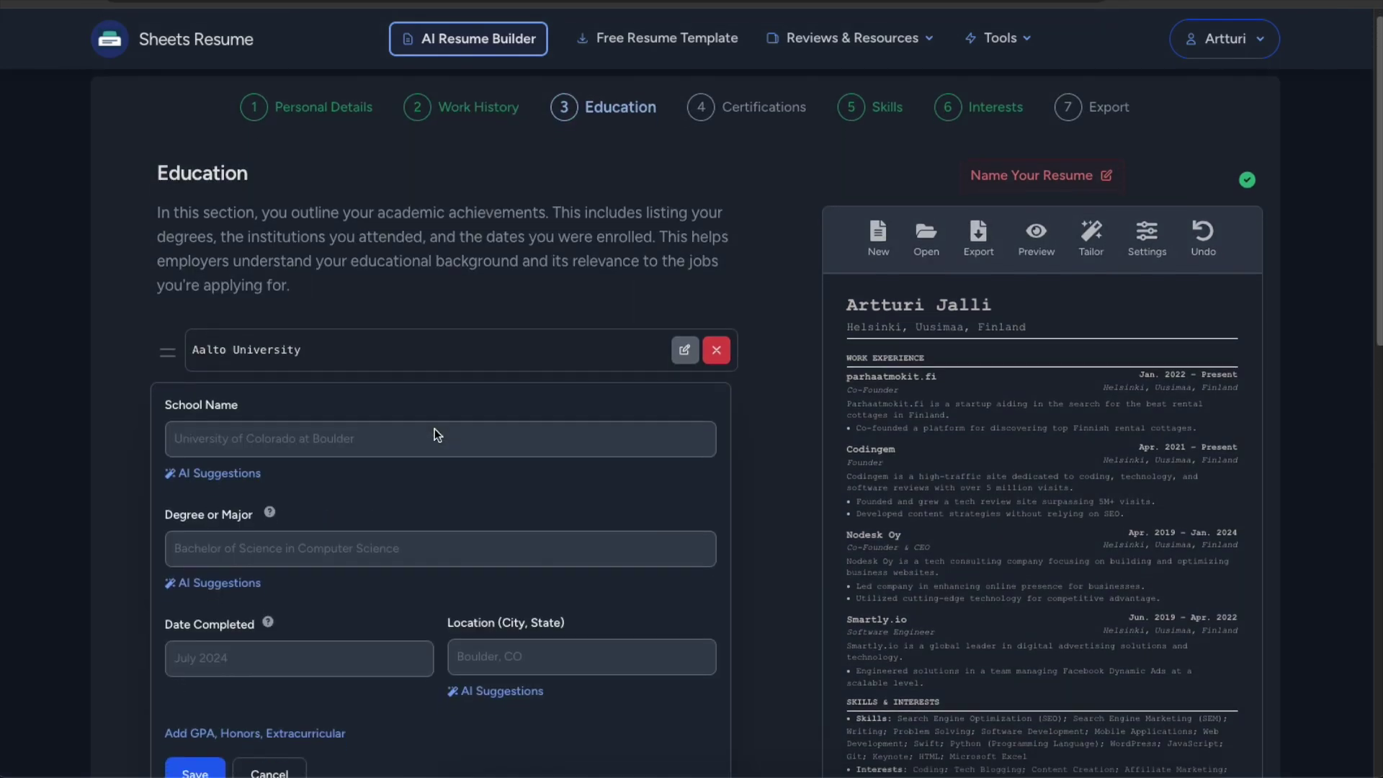
pyautogui.scroll(-2, 434, 429)
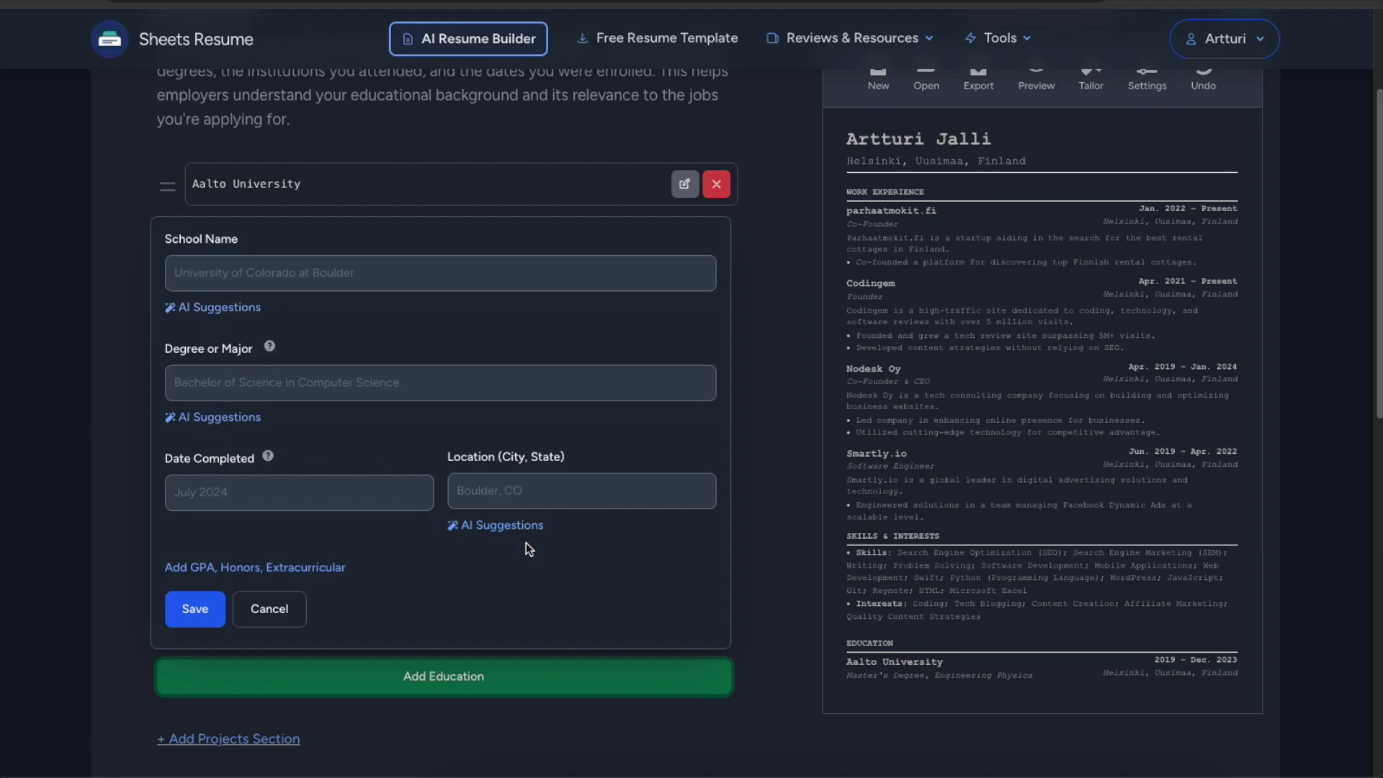
pyautogui.scroll(-1, 523, 539)
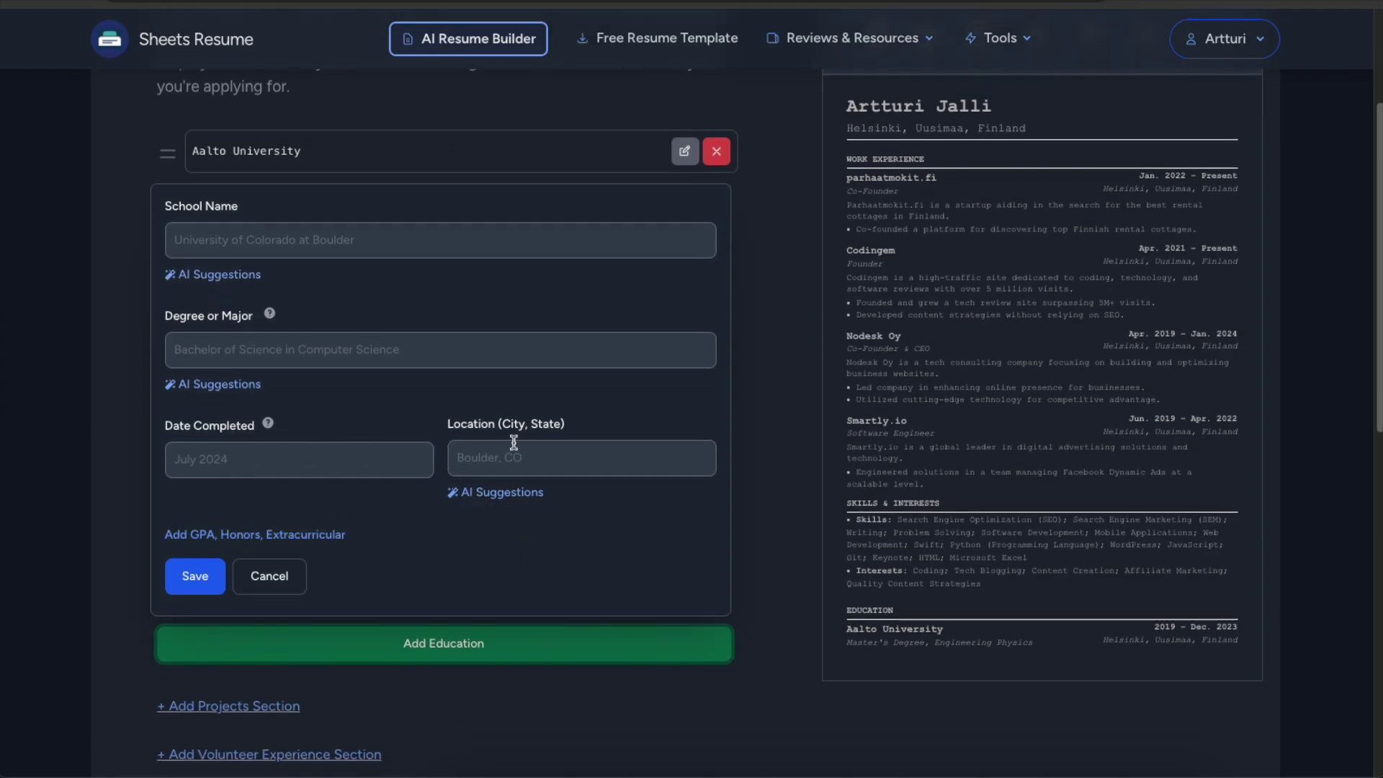
pyautogui.click(269, 575)
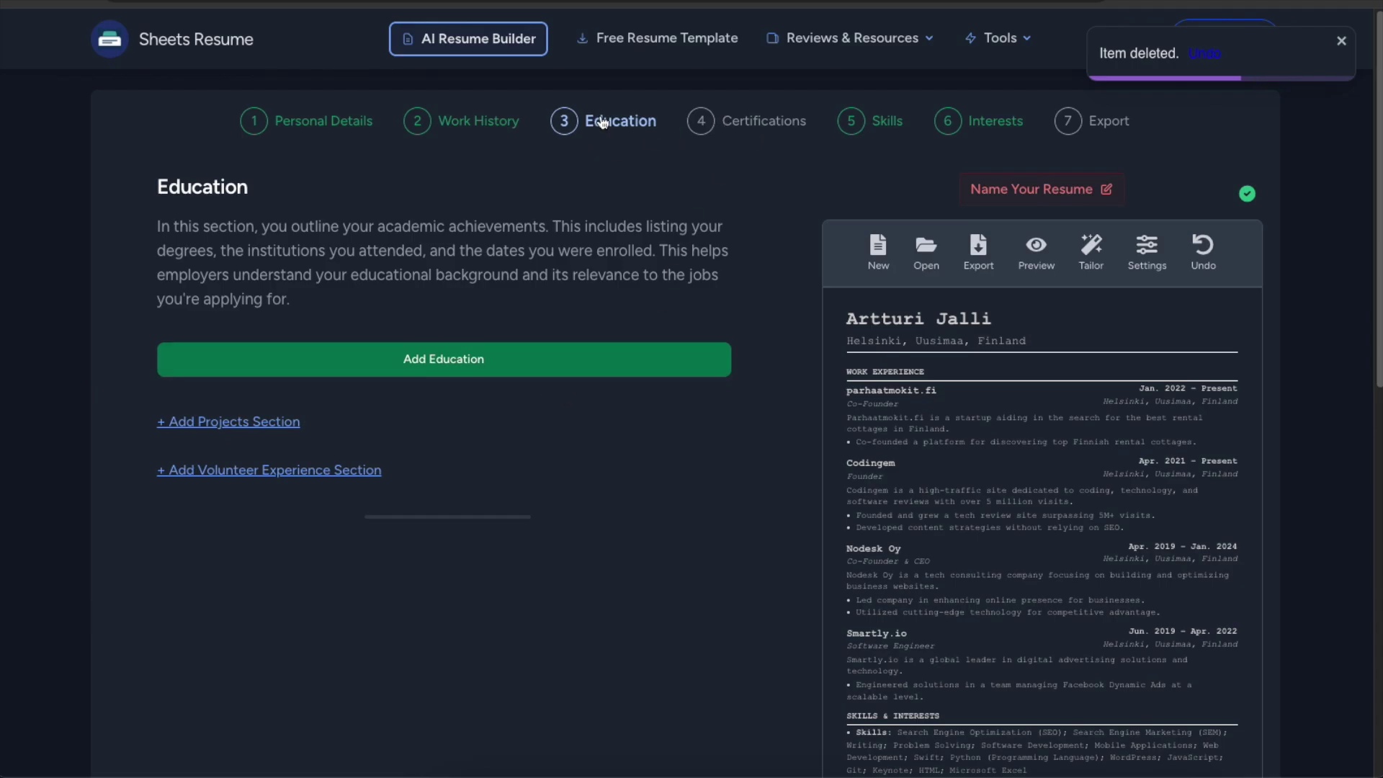
pyautogui.click(760, 133)
pyautogui.click(455, 394)
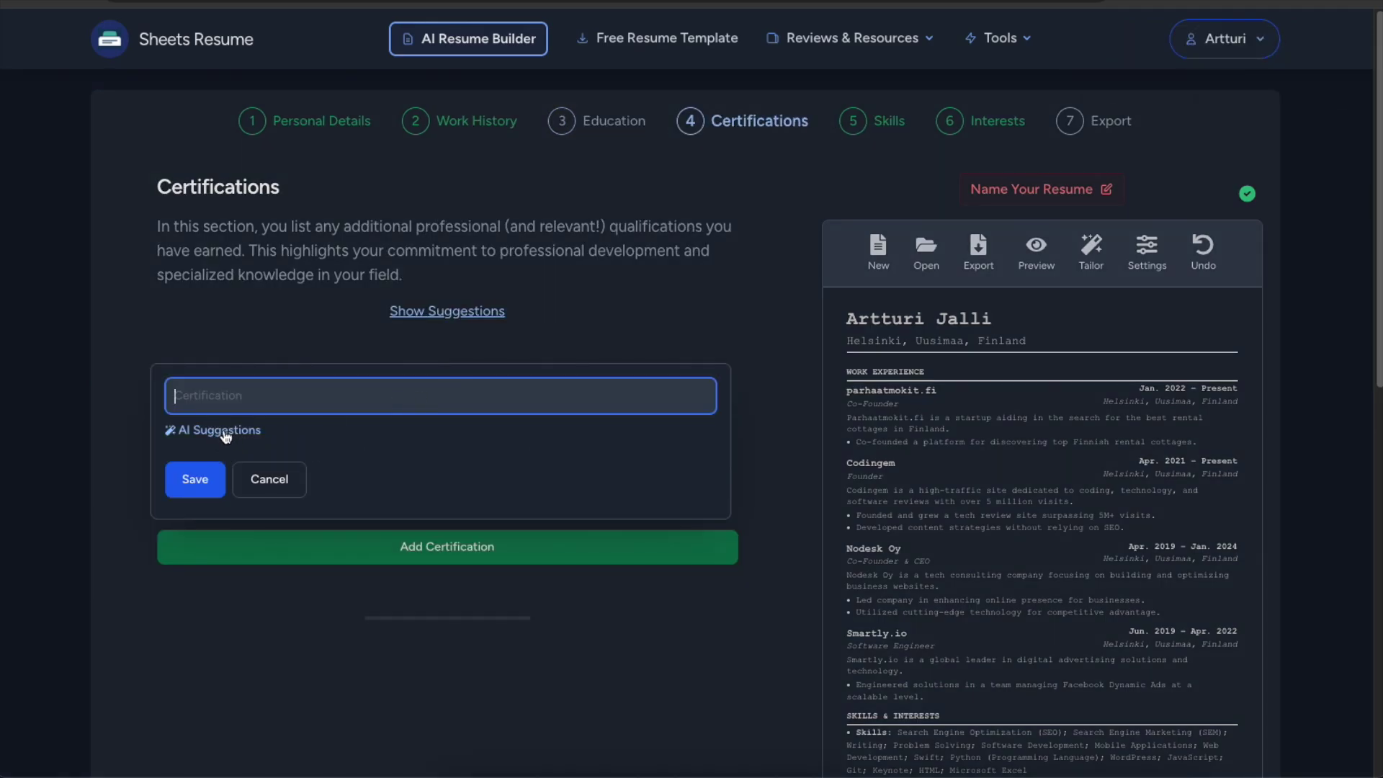
# Close the empty certification form and pass through Skills without adding a skill.
pyautogui.press('Escape')
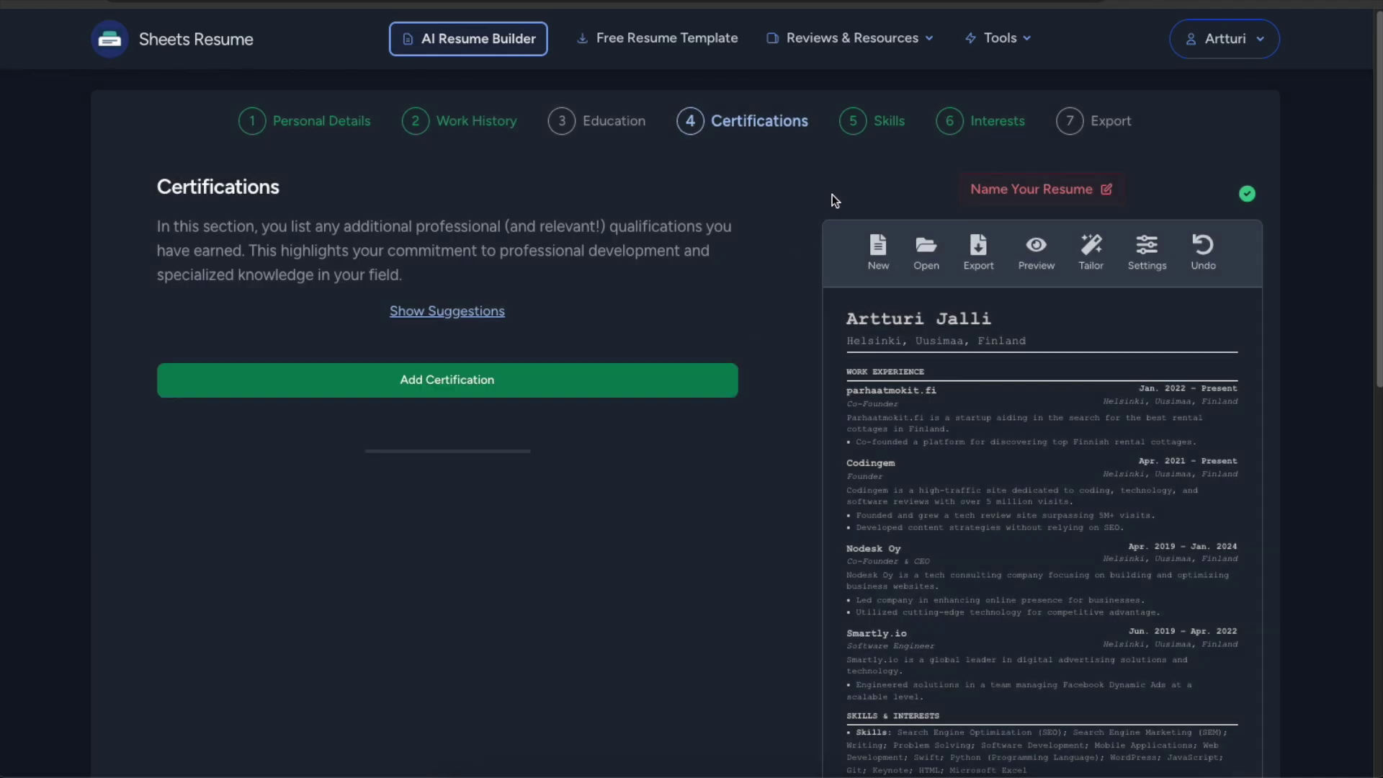
pyautogui.moveTo(722, 120); pyautogui.dragTo(730, 120)
pyautogui.click(878, 128)
pyautogui.scroll(-5, 705, 260)
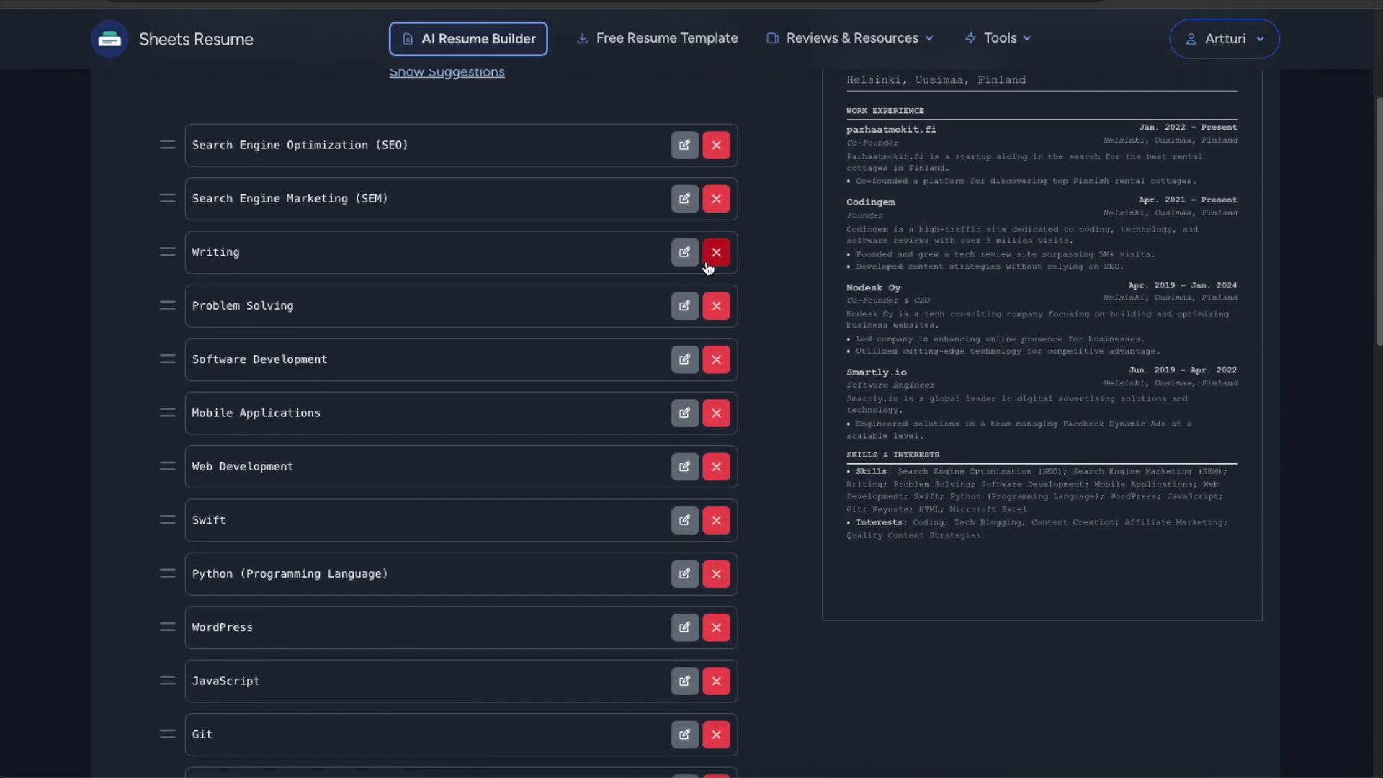
pyautogui.scroll(-7, 334, 636)
pyautogui.click(474, 266)
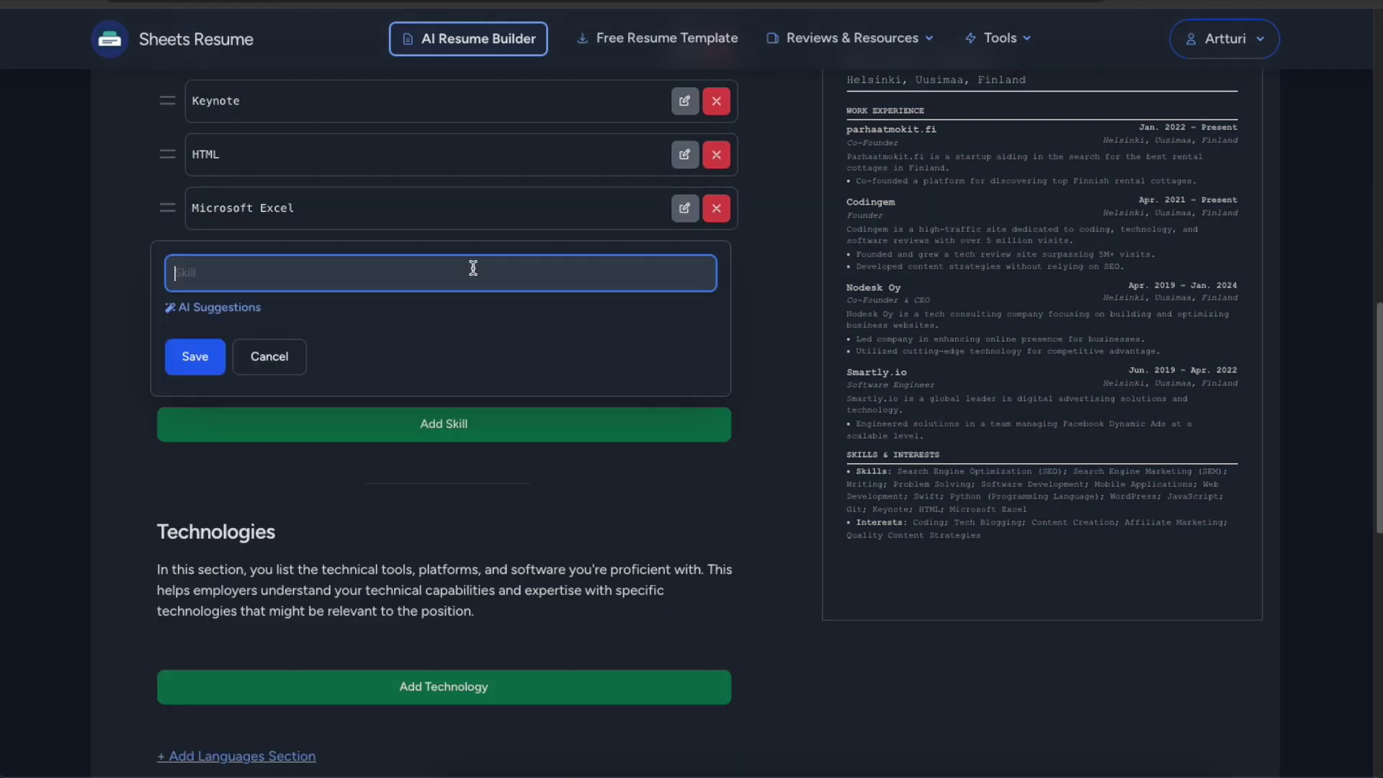
pyautogui.click(764, 447)
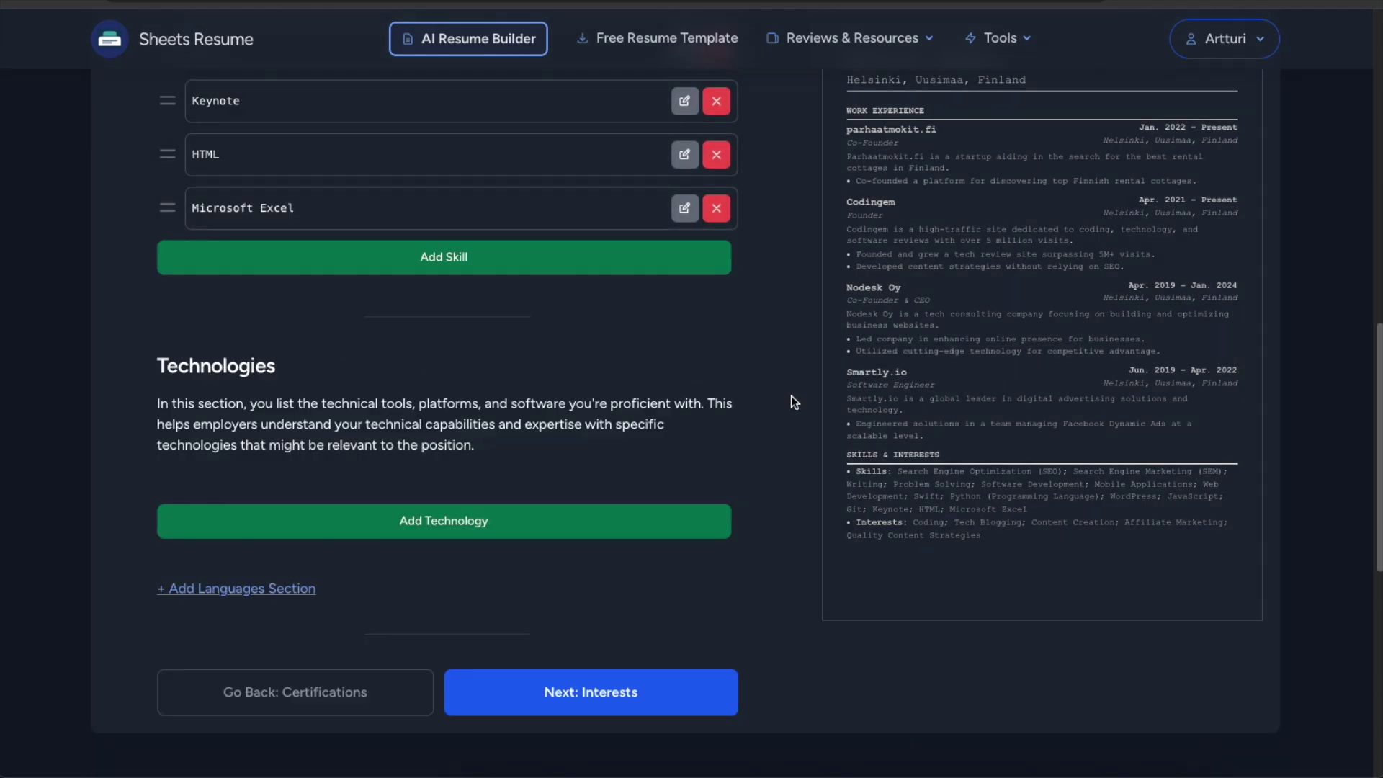
pyautogui.scroll(10, 790, 398)
# Leave Interests empty and advance to step 7, Export.
pyautogui.click(984, 124)
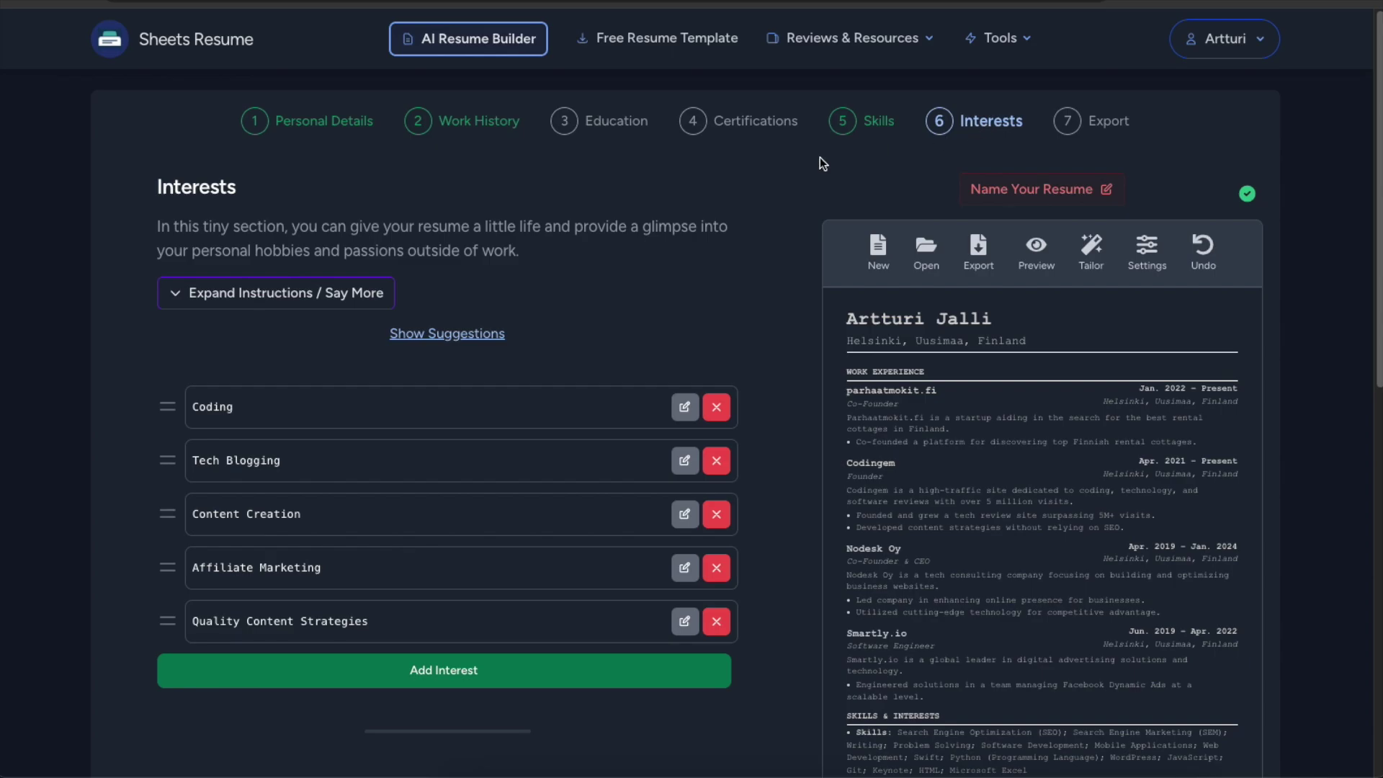
pyautogui.click(478, 677)
pyautogui.scroll(-2, 657, 401)
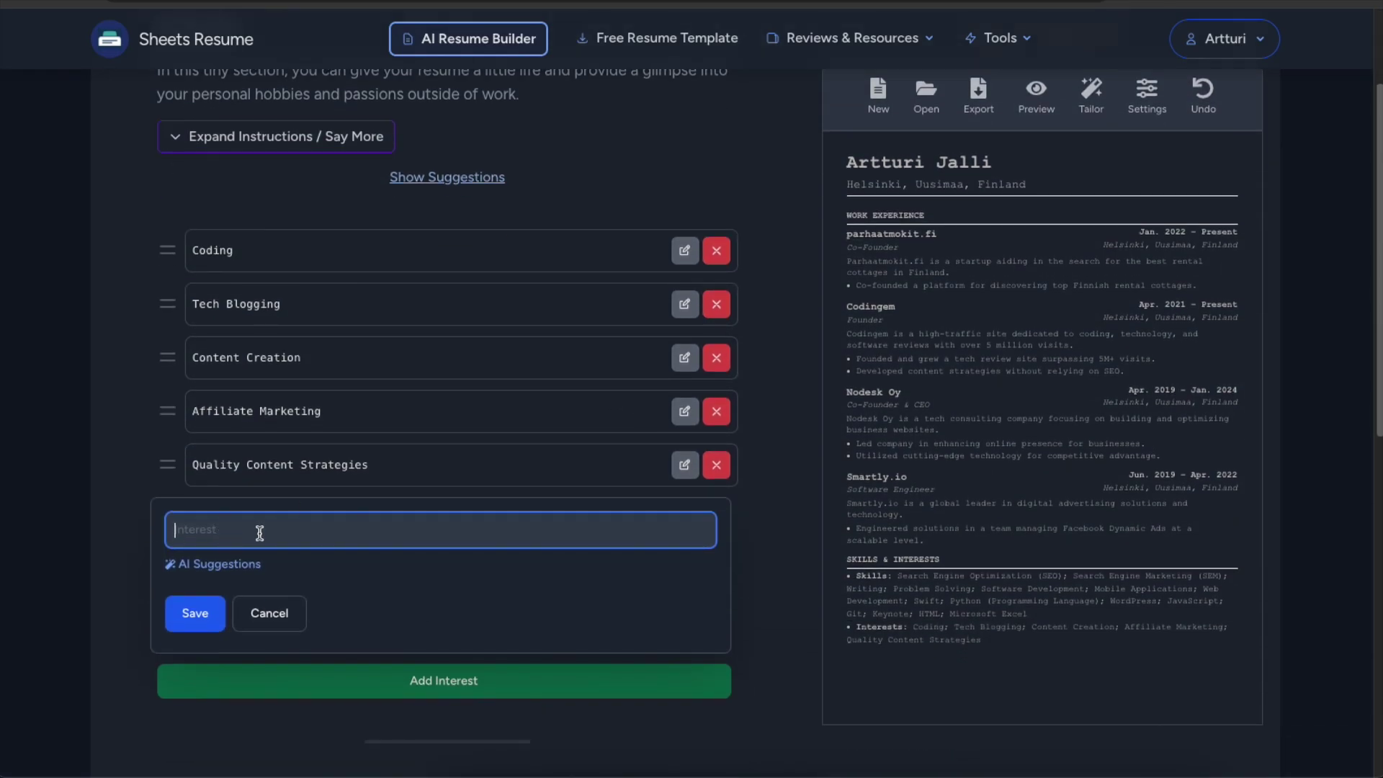
pyautogui.click(765, 378)
pyautogui.scroll(2, 778, 364)
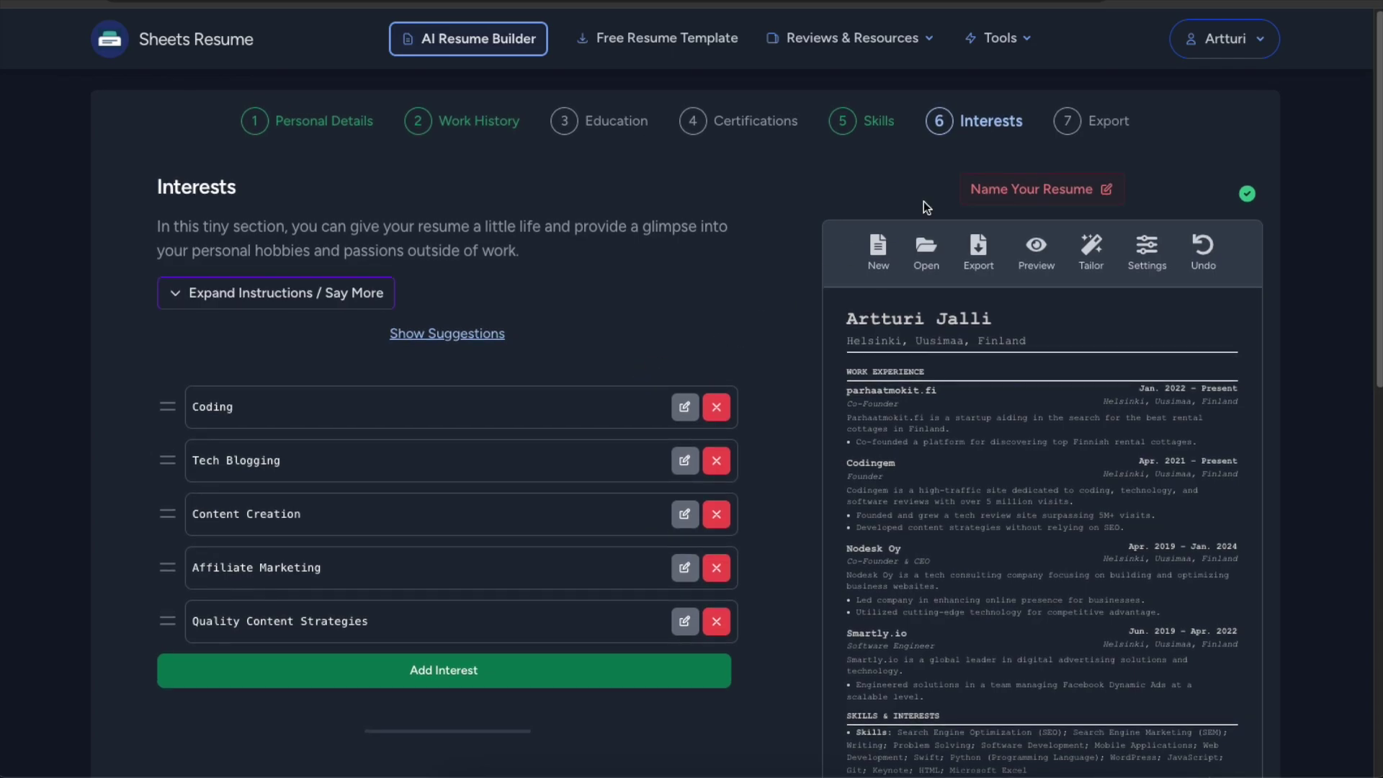
pyautogui.click(1099, 121)
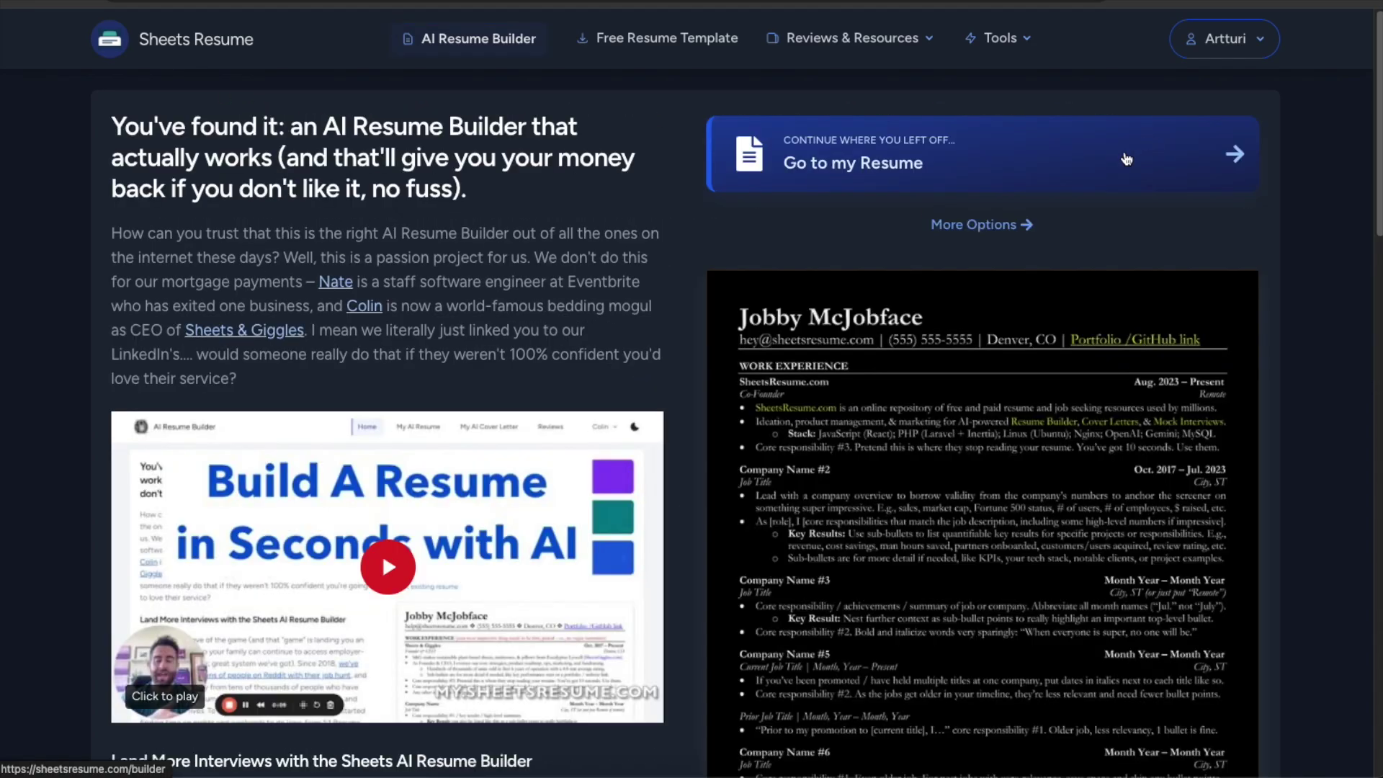
# Generate a résumé from the existing .docx file and open it in the builder.
pyautogui.click(1012, 225)
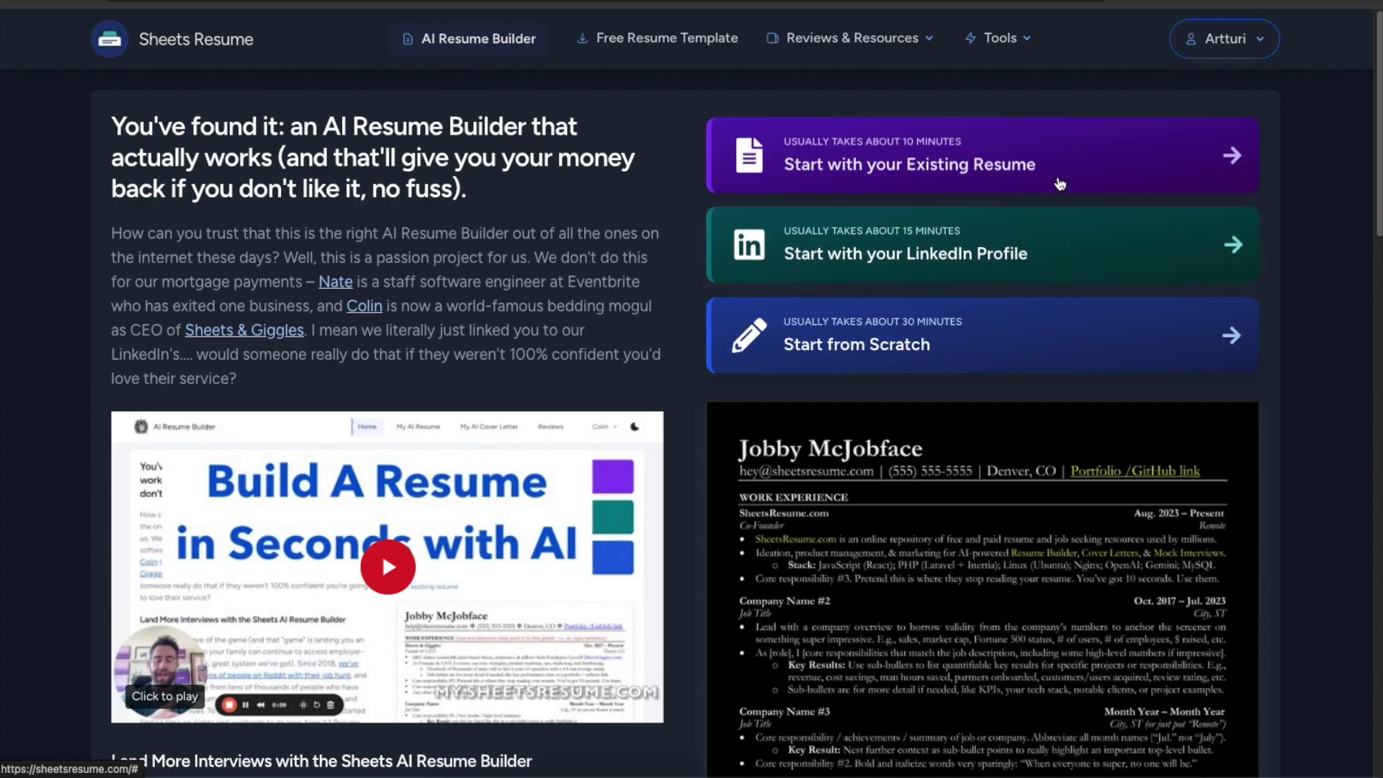
pyautogui.click(1020, 155)
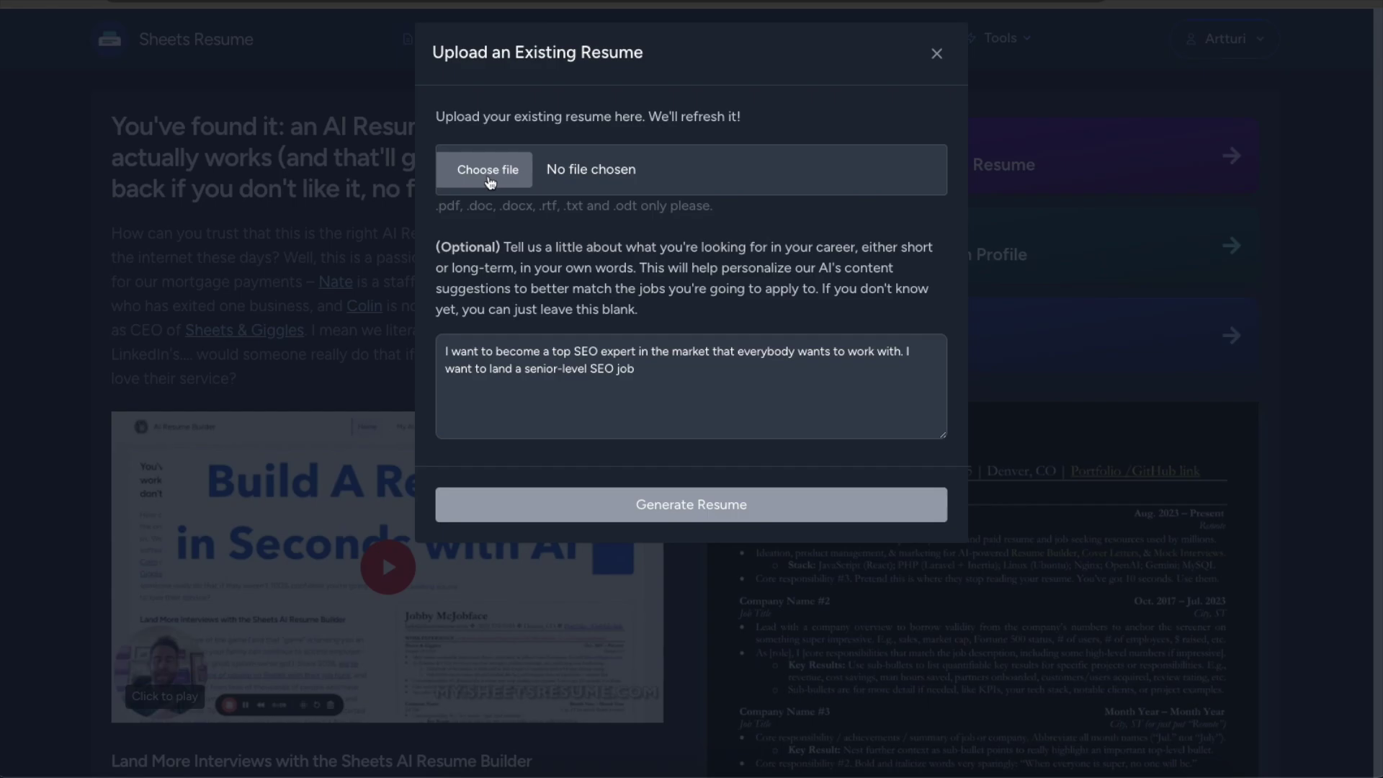
pyautogui.click(487, 170)
pyautogui.click(713, 502)
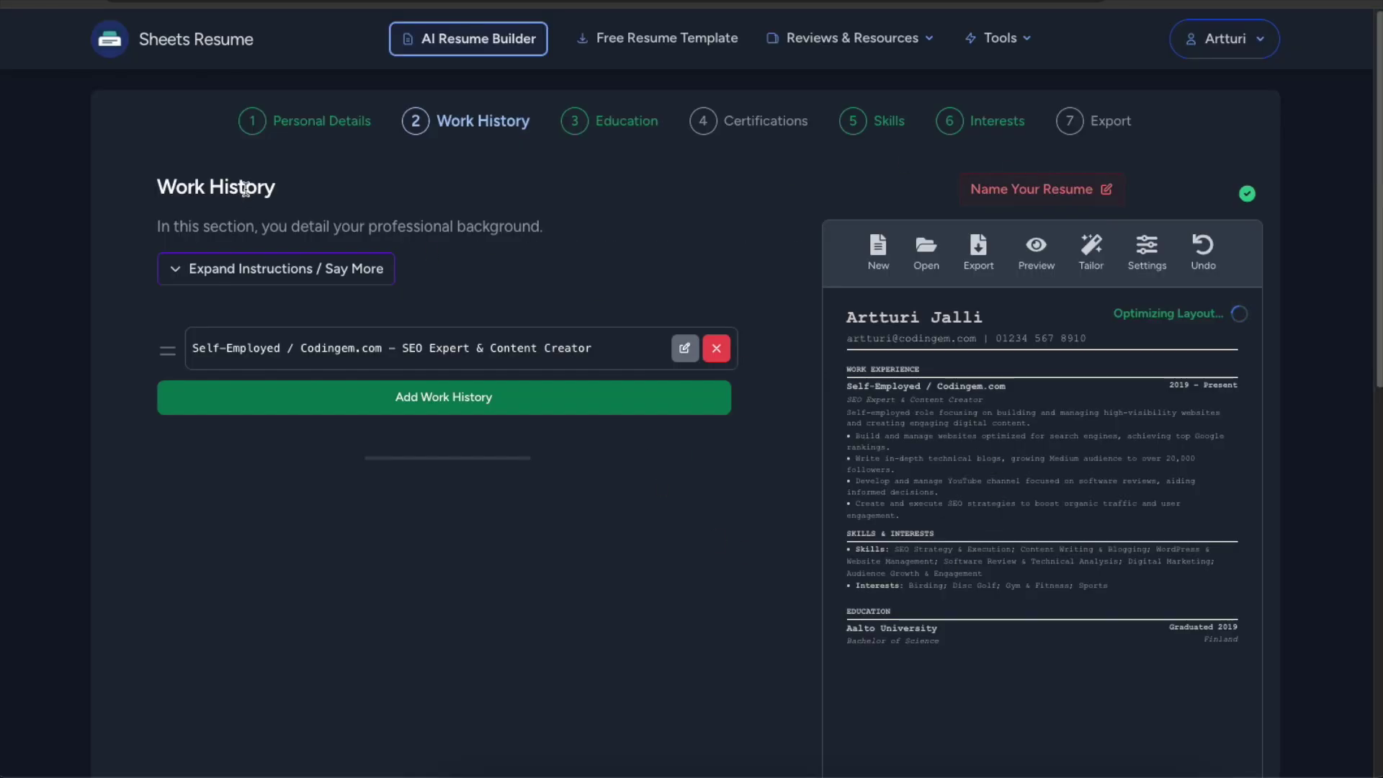
pyautogui.click(201, 32)
pyautogui.click(979, 224)
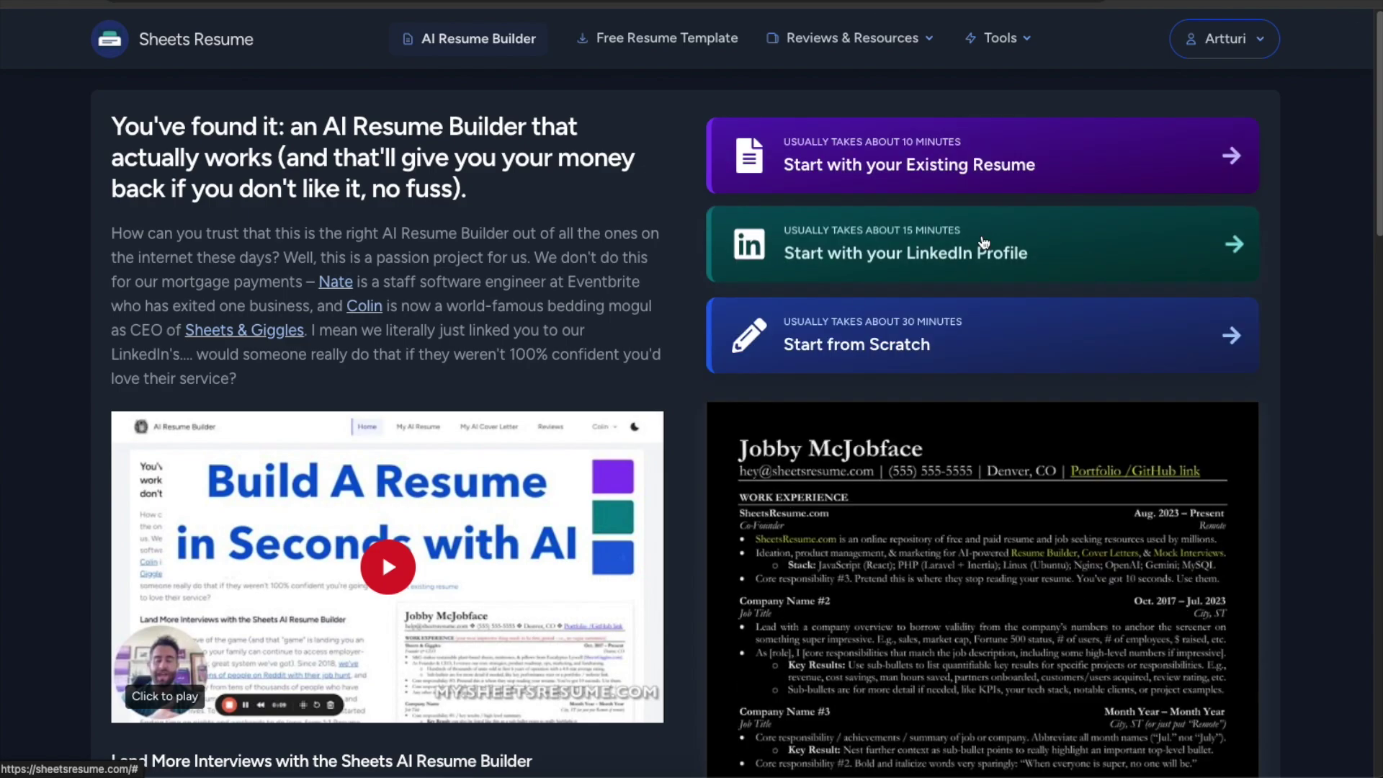
pyautogui.click(907, 338)
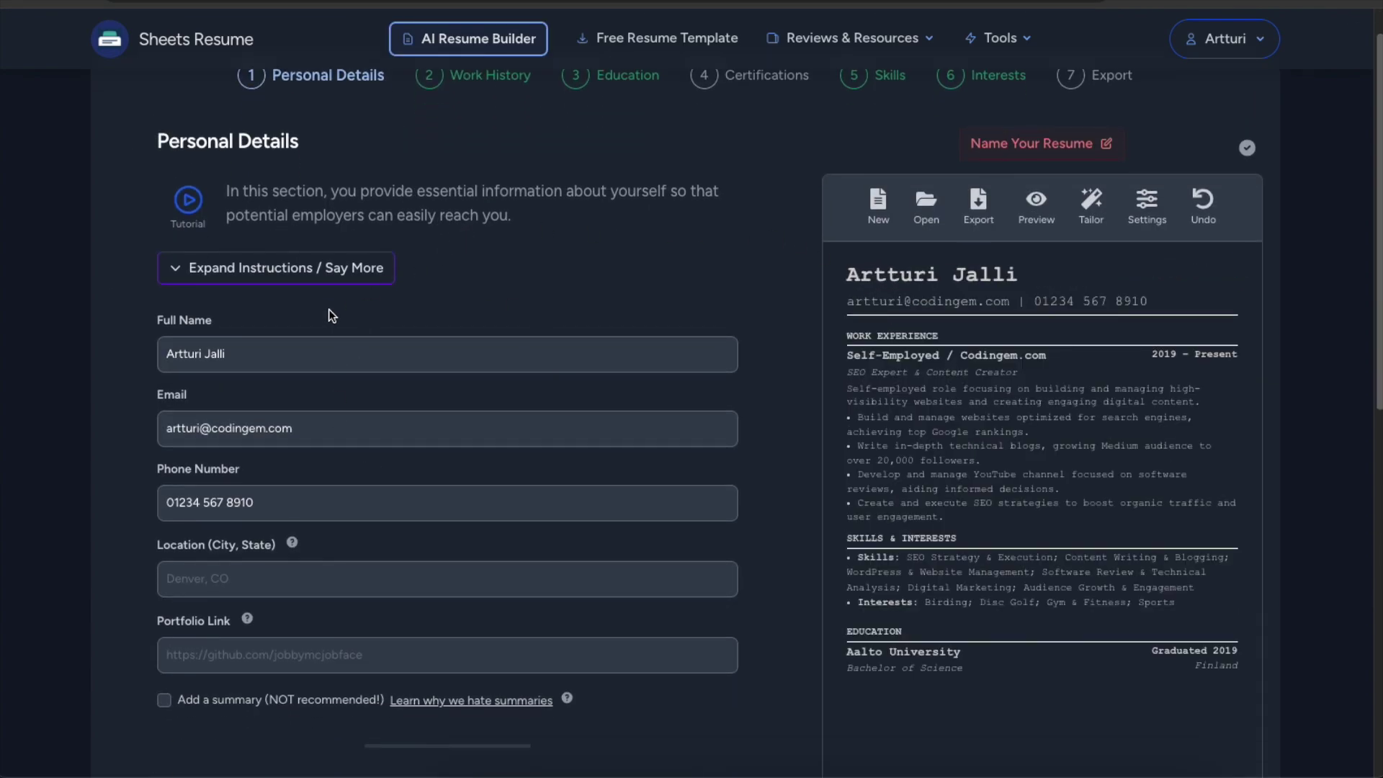
# Add a Work History entry and have the AI chat draft the work experience.
pyautogui.scroll(1, 331, 306)
pyautogui.scroll(-1, 361, 291)
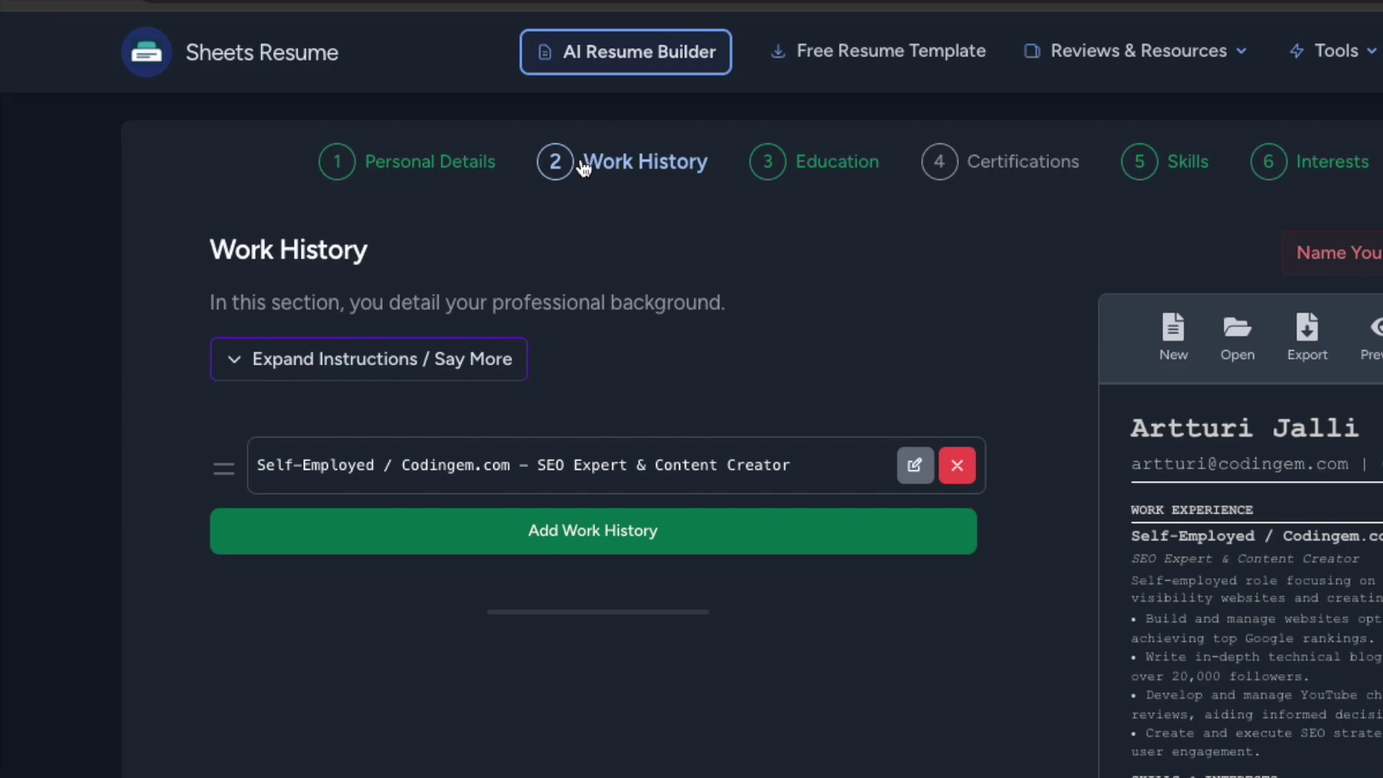
pyautogui.click(555, 533)
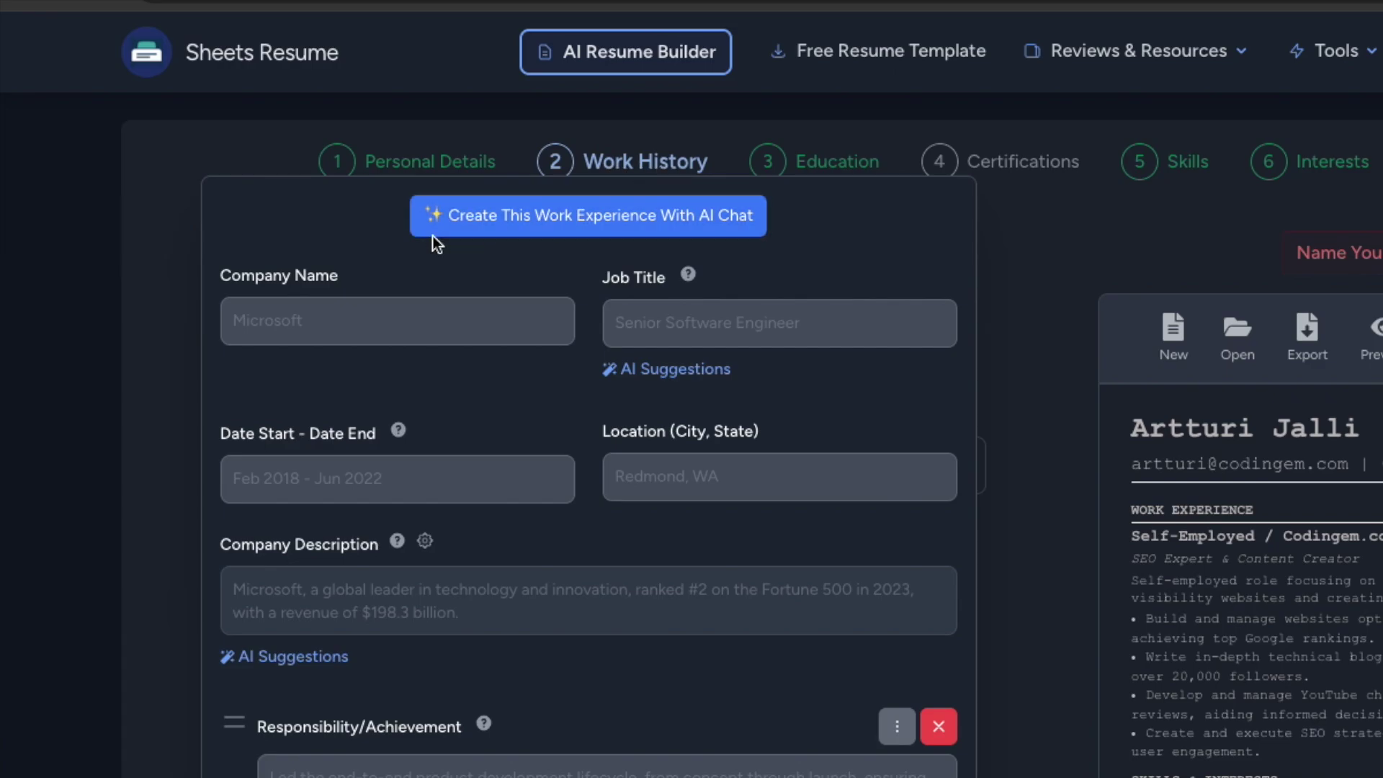
pyautogui.click(682, 229)
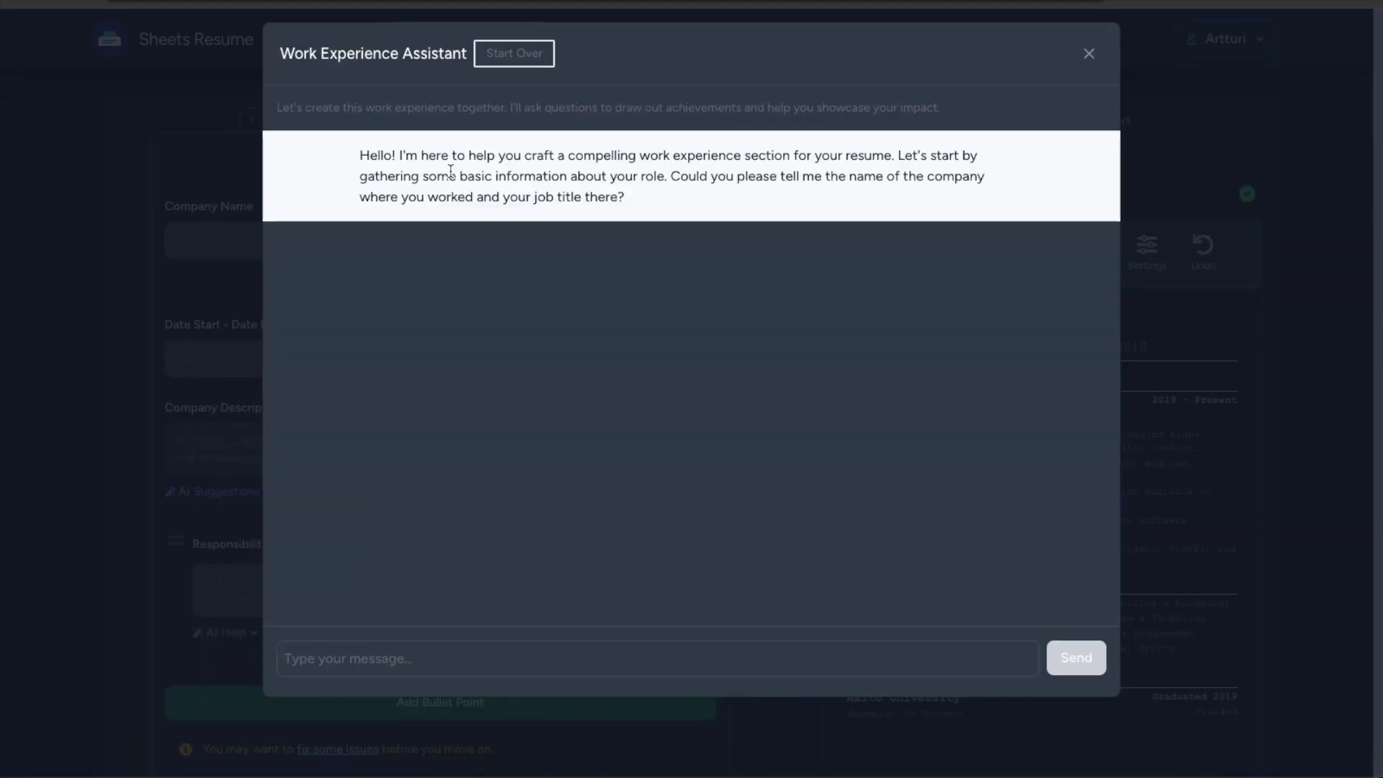
pyautogui.click(405, 660)
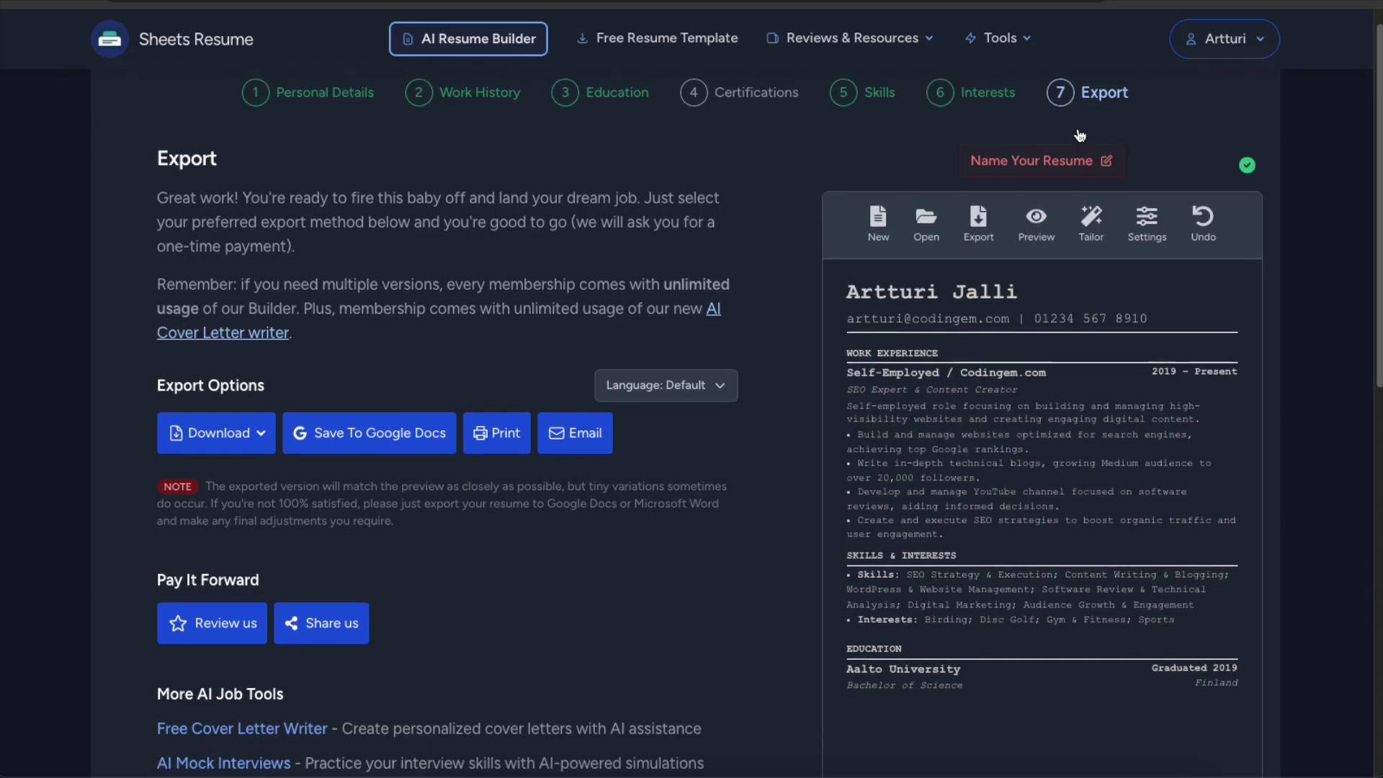
pyautogui.scroll(-3, 1076, 128)
pyautogui.scroll(2, 1075, 127)
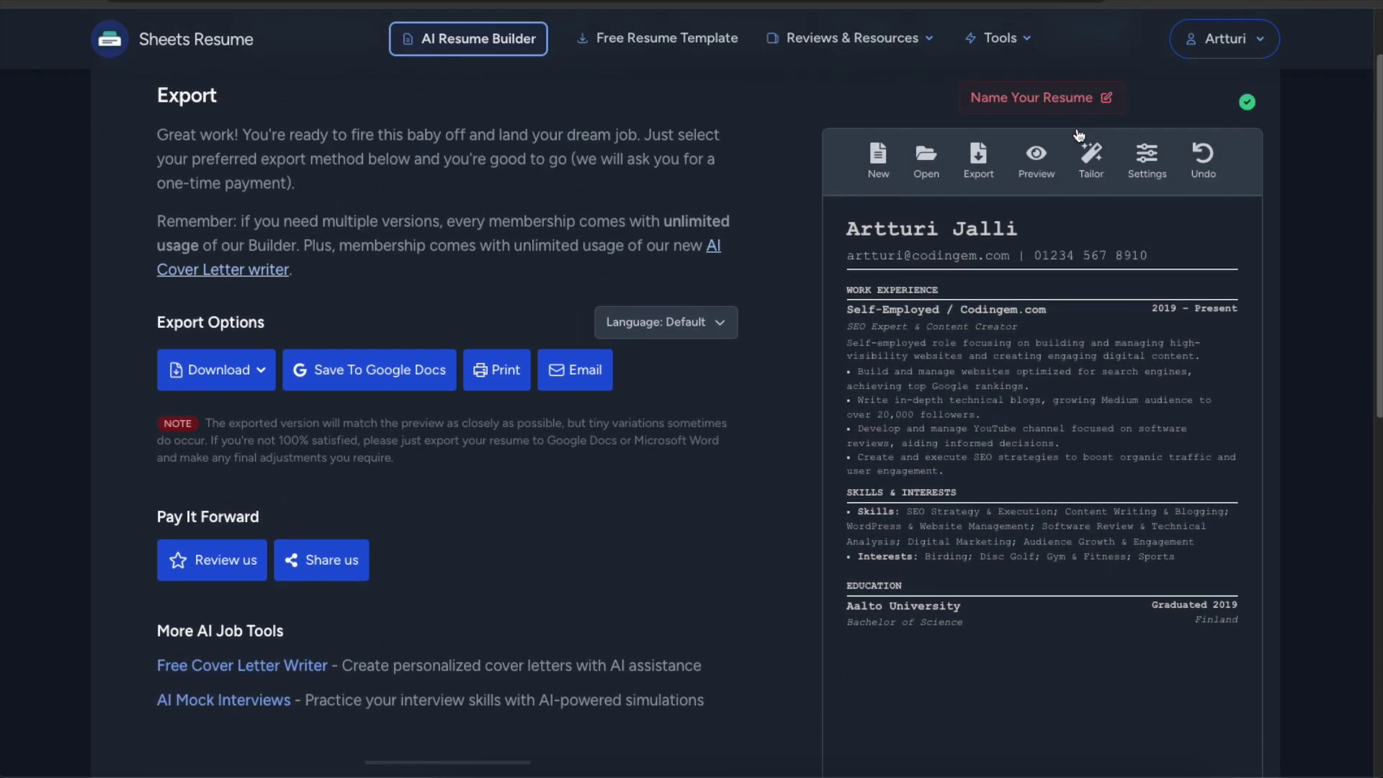
pyautogui.scroll(2, 1074, 127)
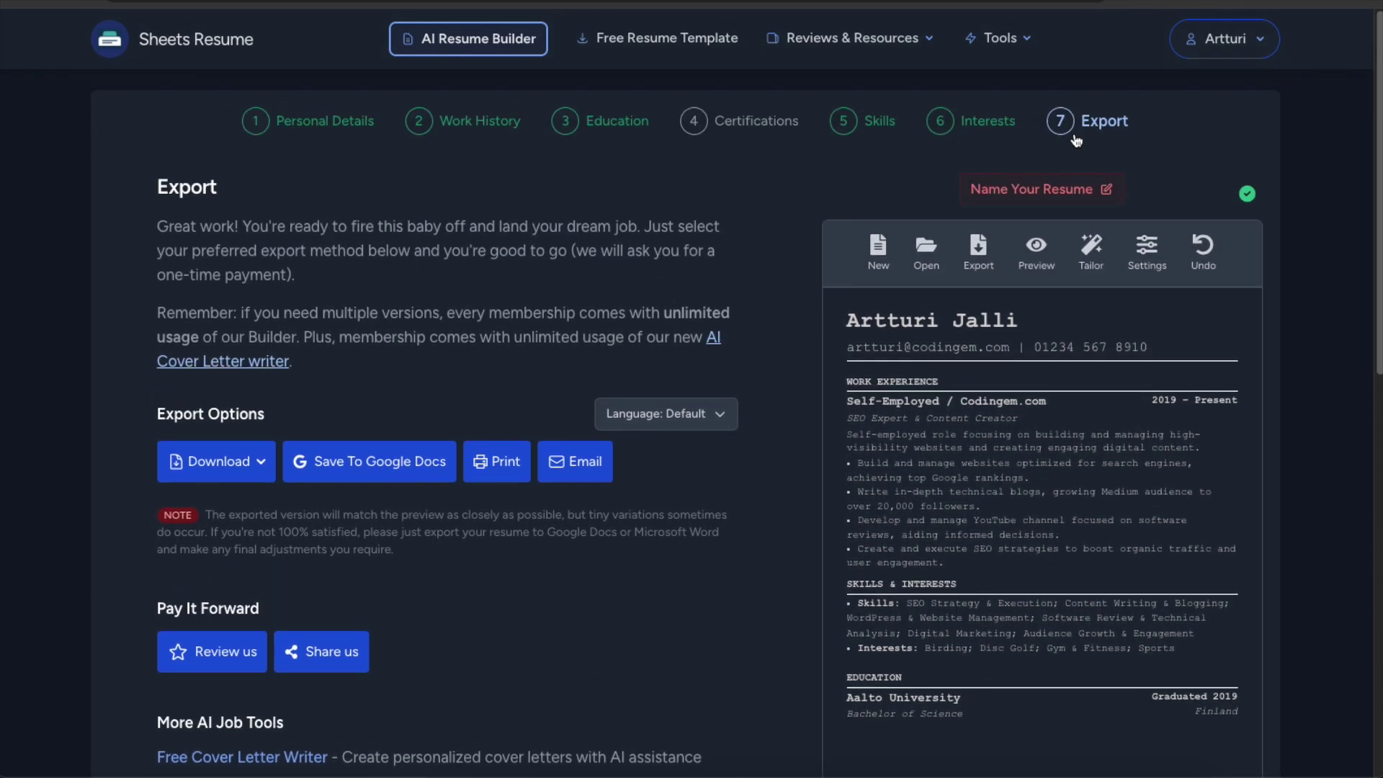
pyautogui.scroll(-2, 1075, 136)
pyautogui.scroll(2, 1073, 134)
pyautogui.scroll(-1, 1147, 136)
pyautogui.scroll(-5, 1123, 152)
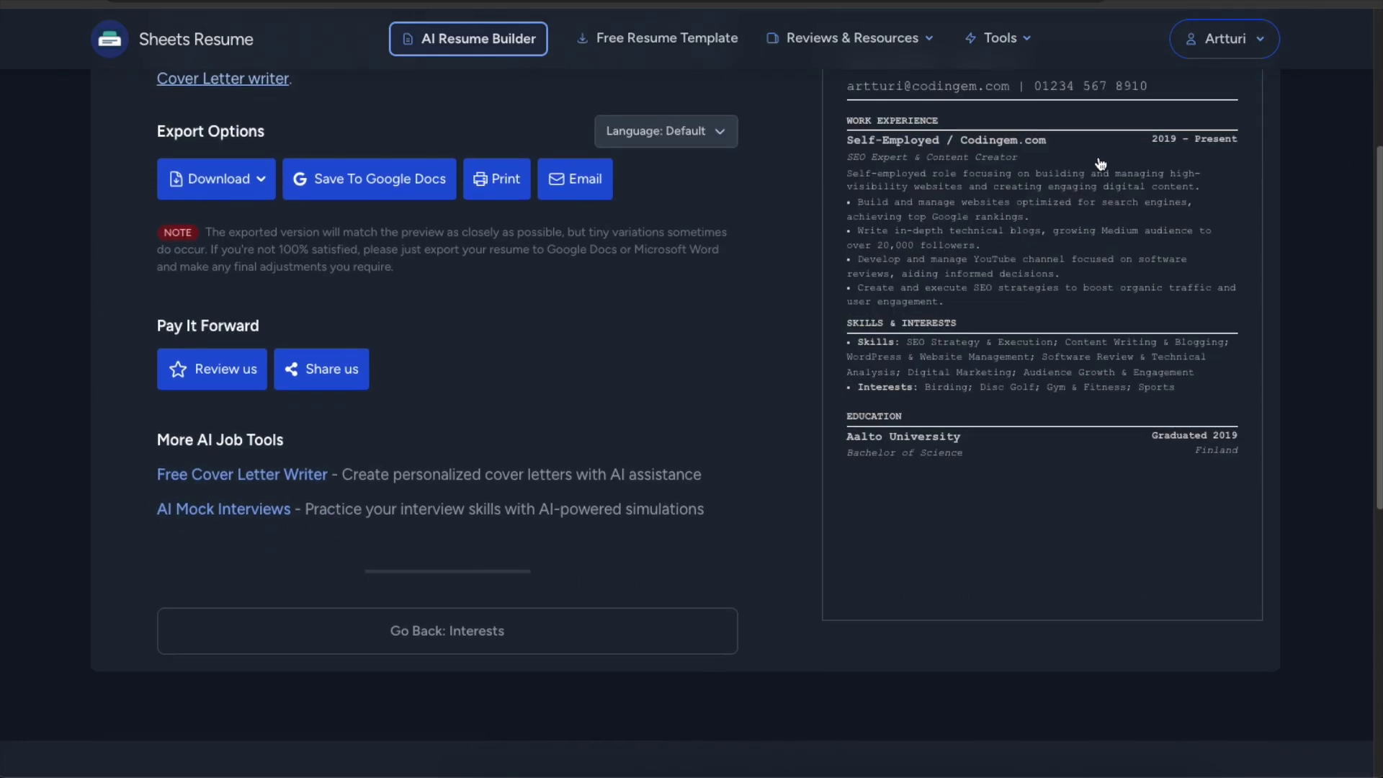
pyautogui.scroll(5, 1095, 162)
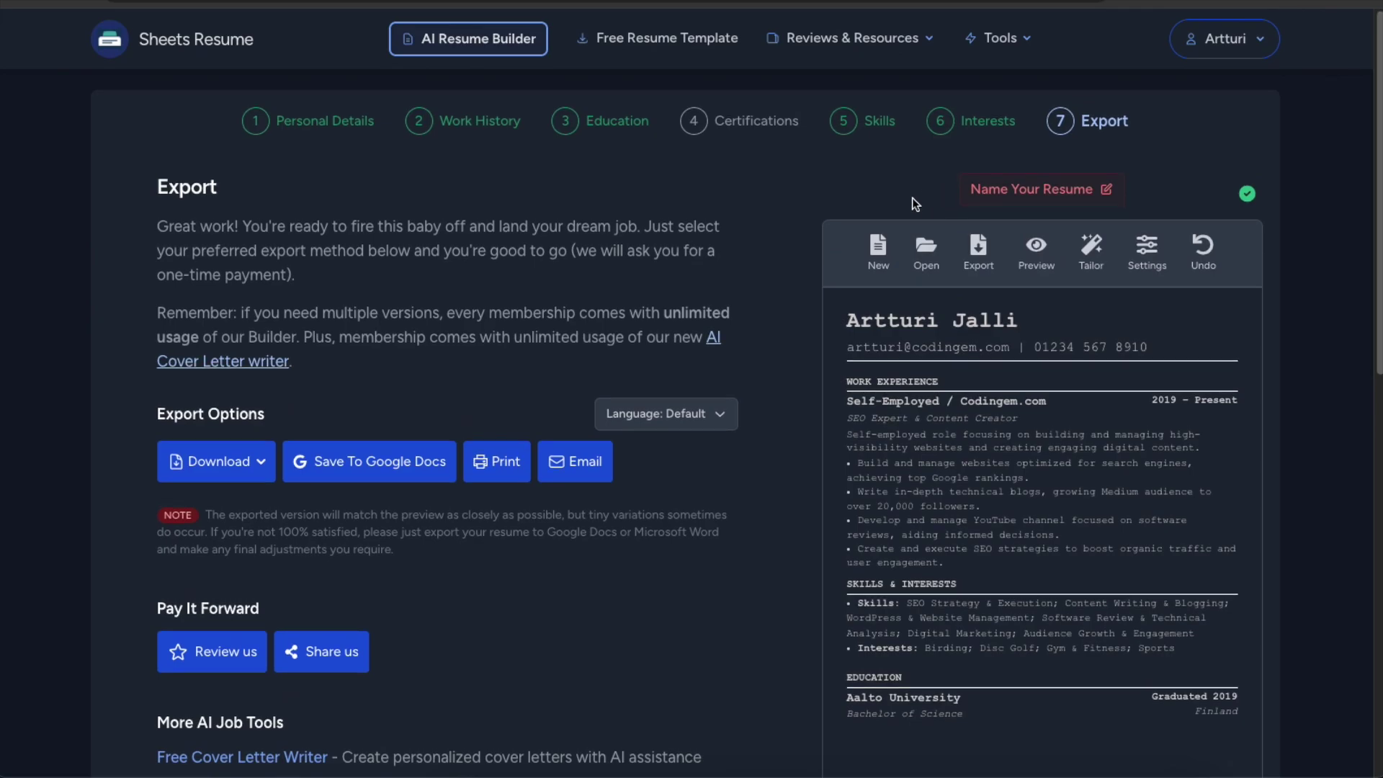
pyautogui.scroll(-1, 900, 194)
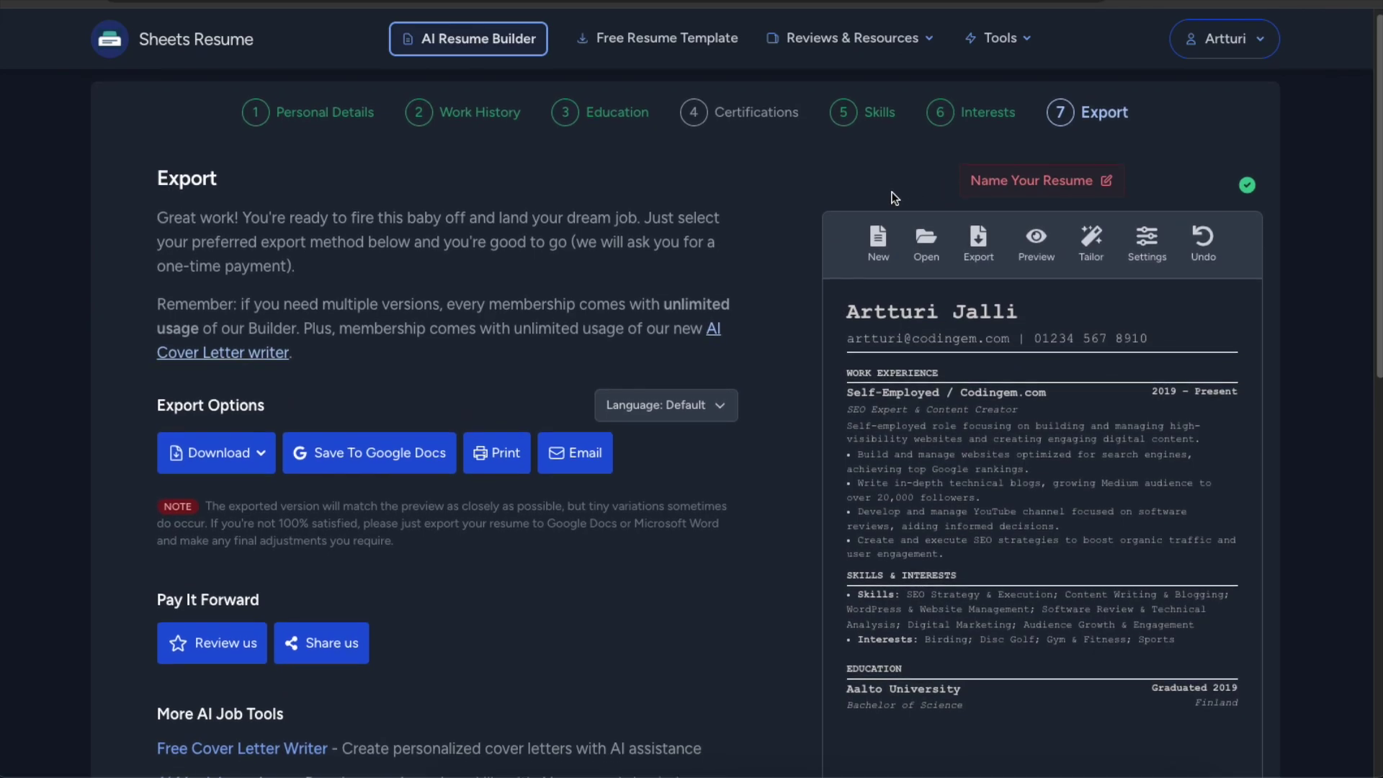
pyautogui.scroll(1, 891, 192)
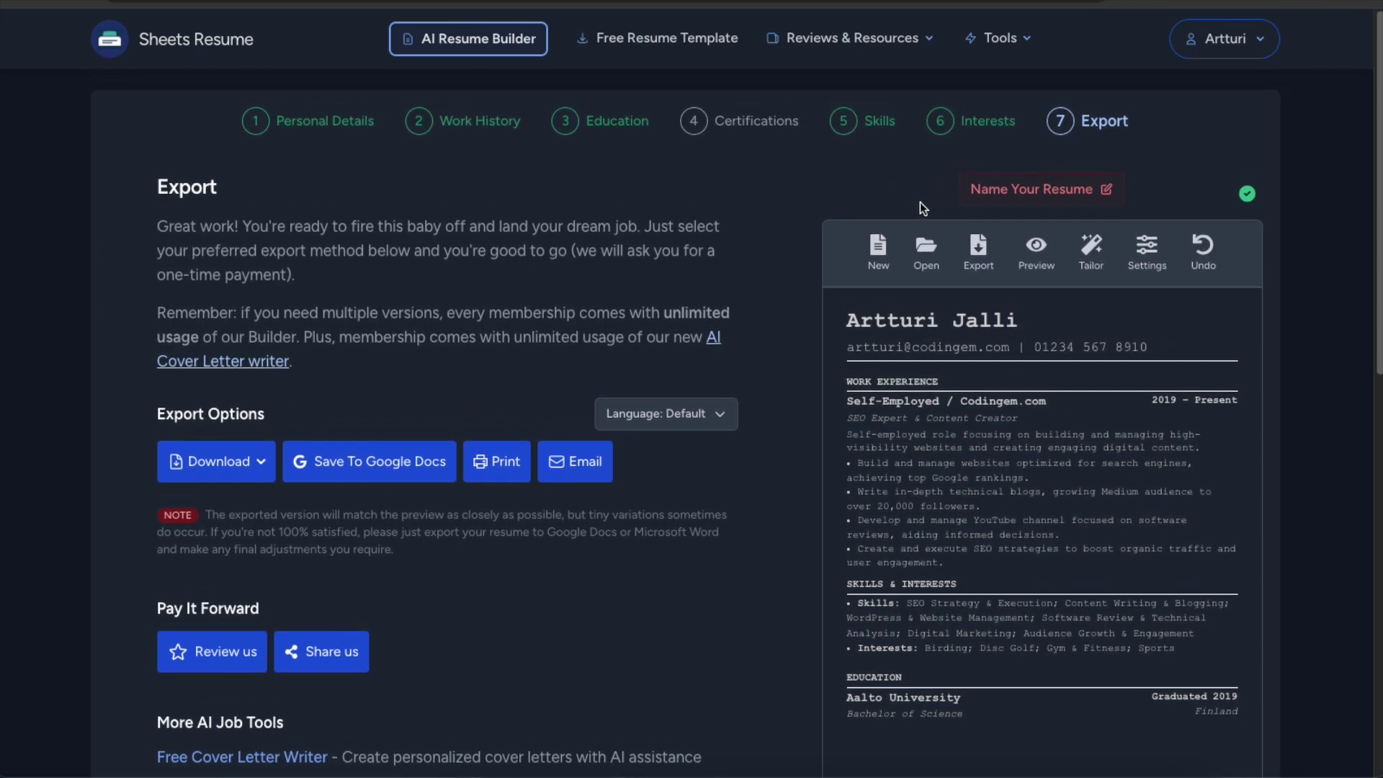
pyautogui.scroll(-1, 919, 202)
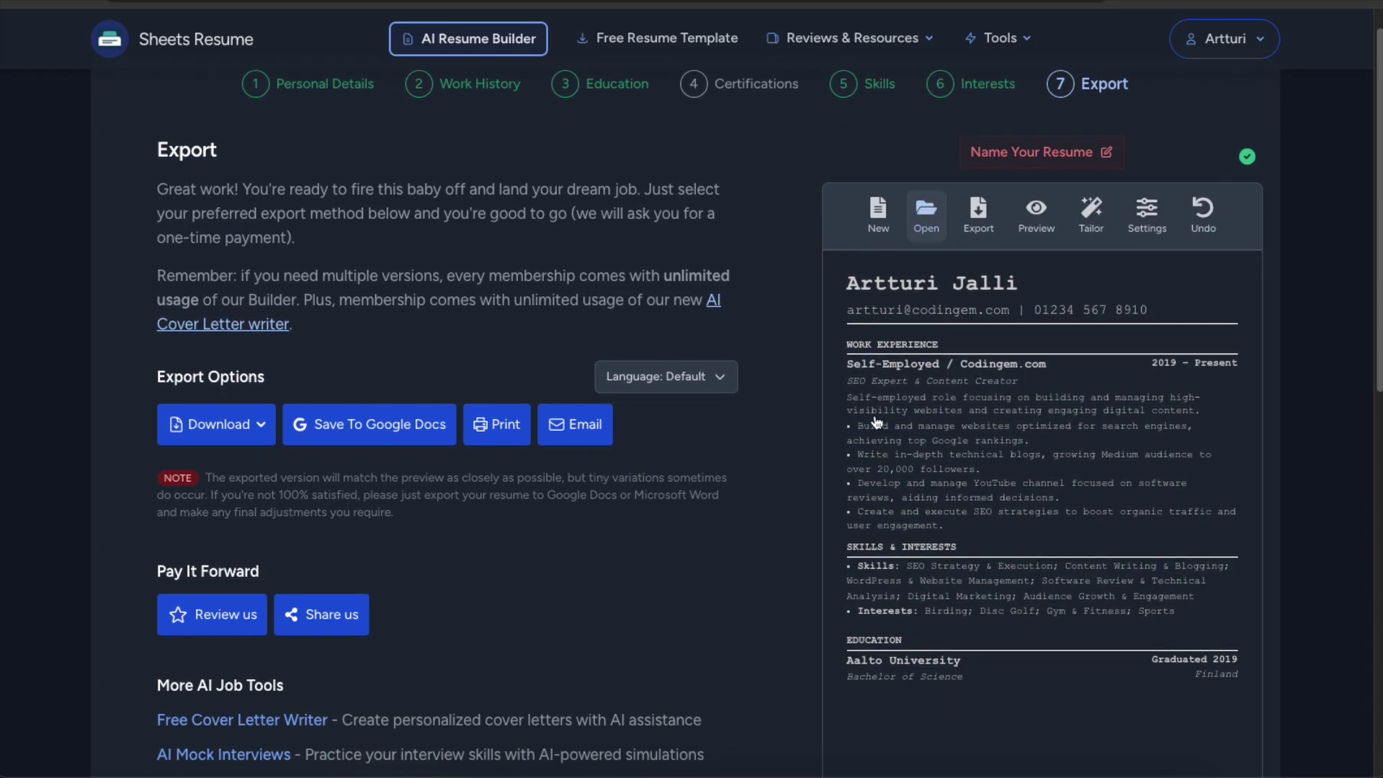
pyautogui.scroll(1, 1033, 259)
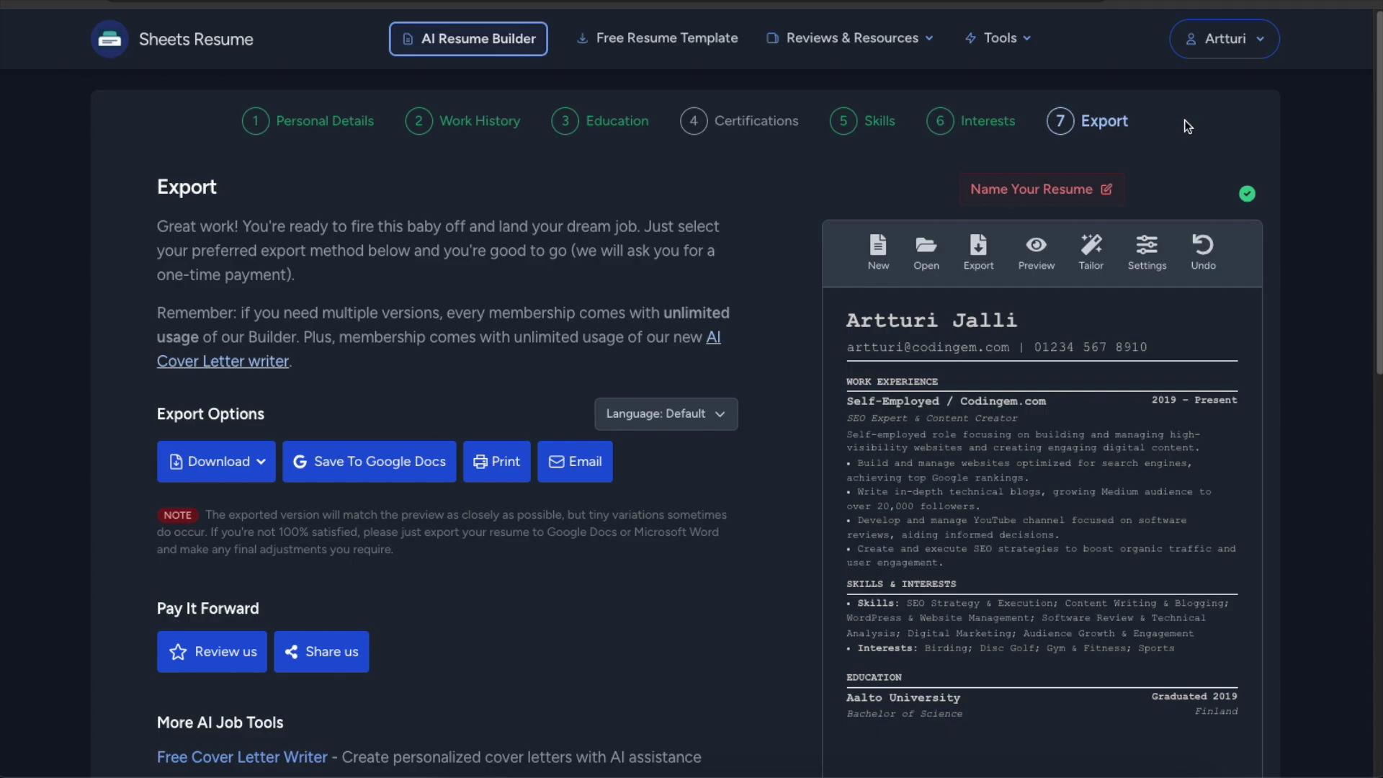
pyautogui.scroll(-5, 936, 303)
pyautogui.scroll(2, 937, 295)
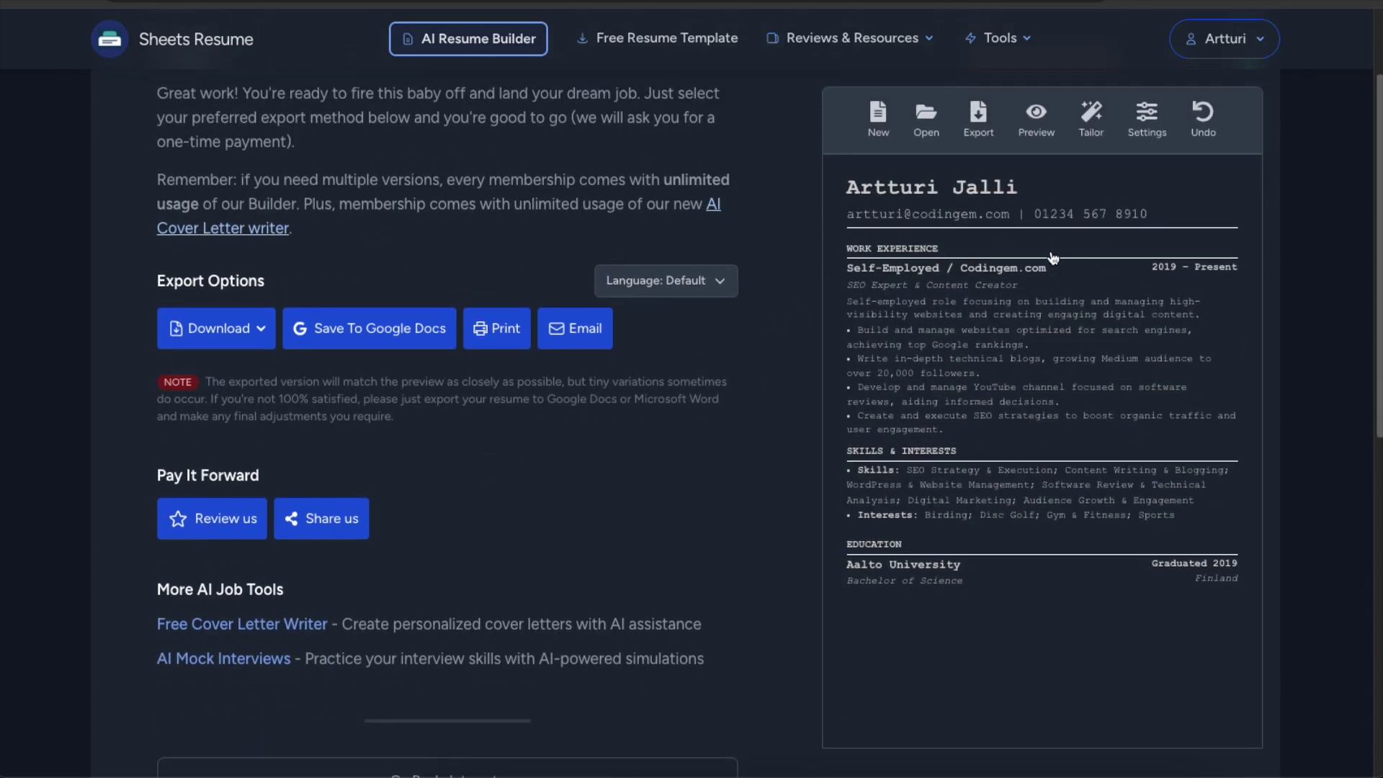
pyautogui.scroll(3, 917, 224)
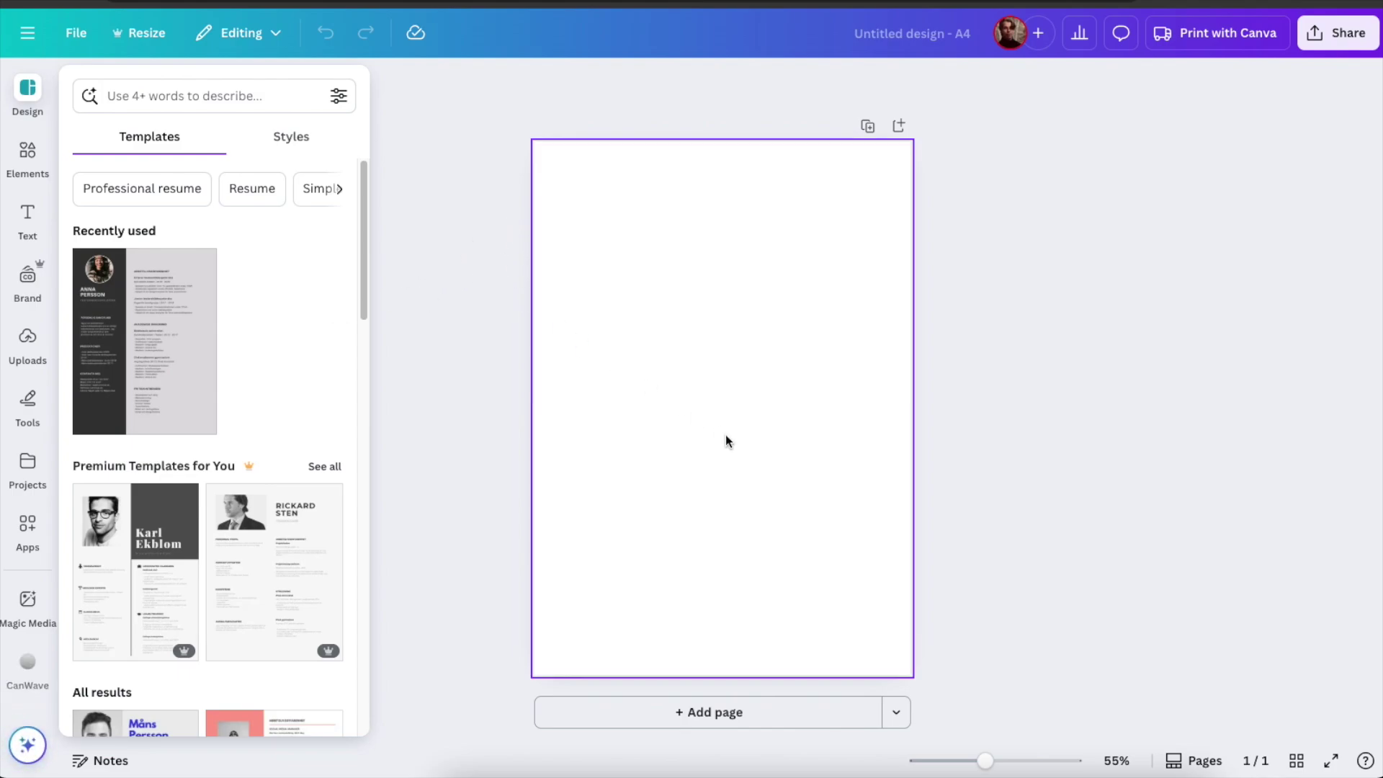
# Apply the recently used Grå Minimalistisk Foto Skådespeleri CV template to the A4 page.
pyautogui.moveTo(984, 761); pyautogui.dragTo(985, 761)
pyautogui.click(756, 429)
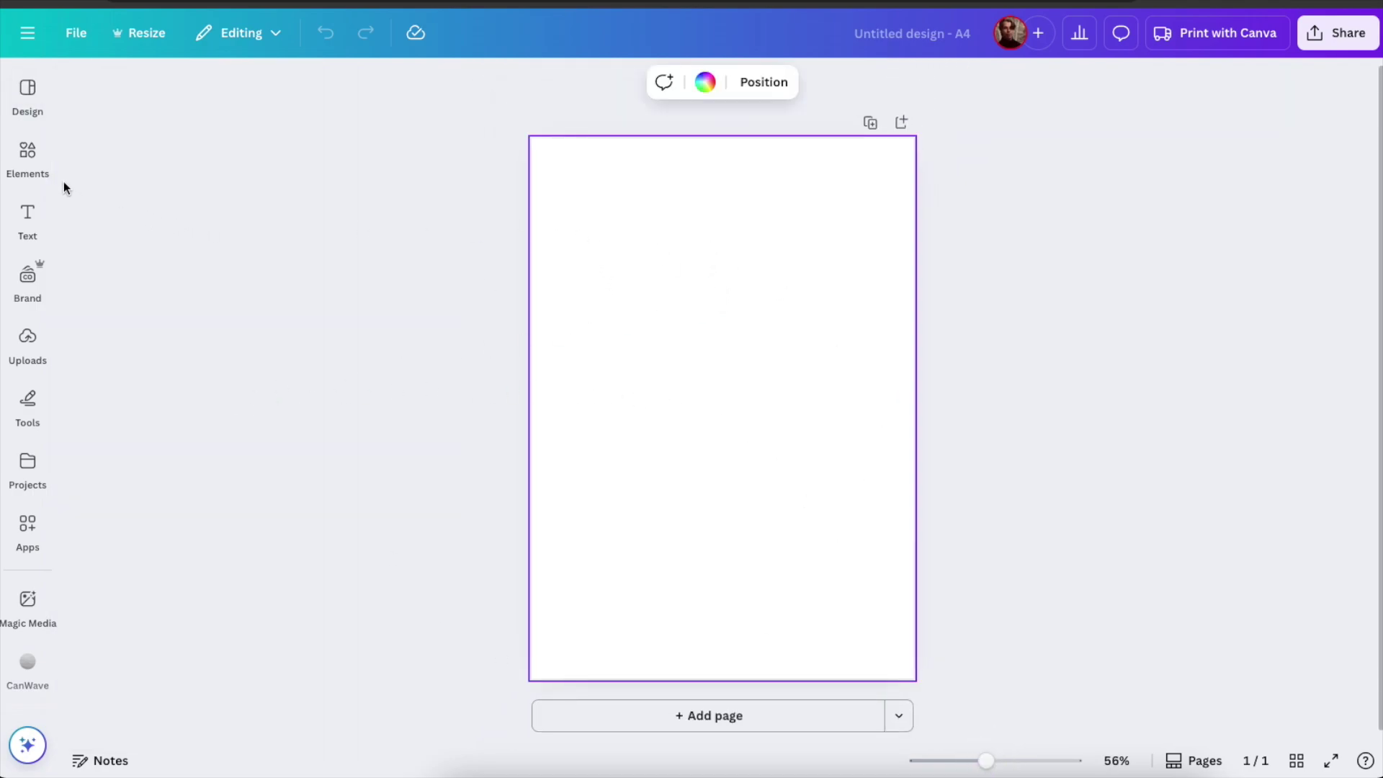
pyautogui.click(27, 93)
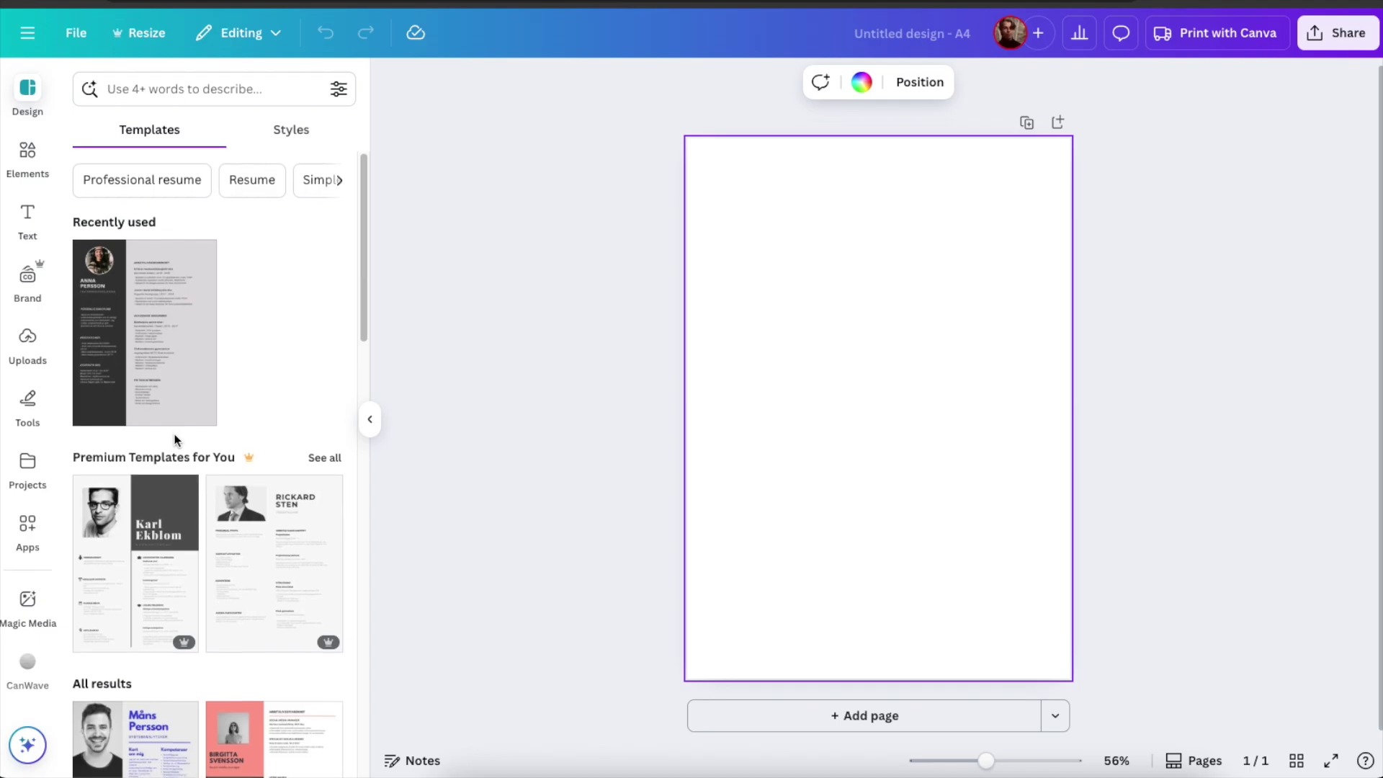
pyautogui.scroll(-3, 253, 540)
pyautogui.scroll(-8, 275, 514)
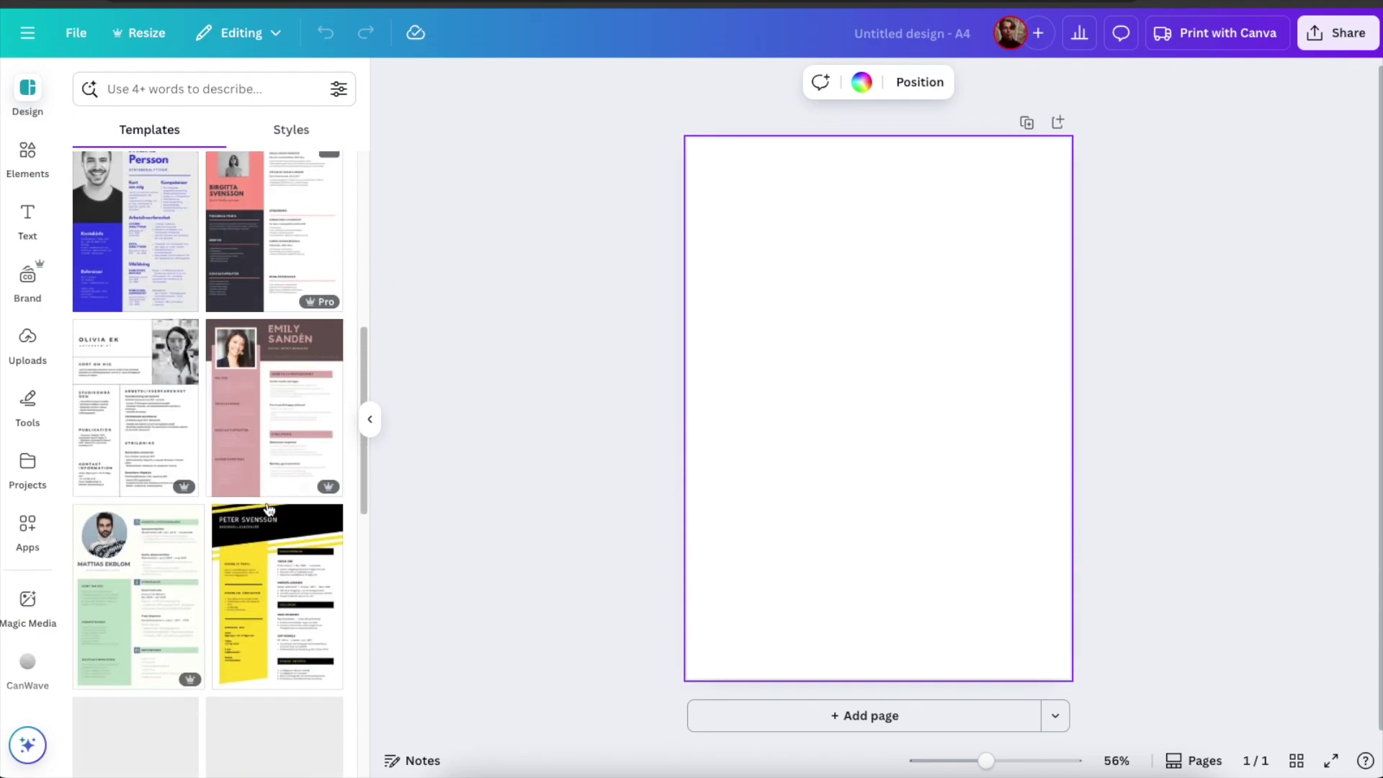
pyautogui.scroll(12, 279, 496)
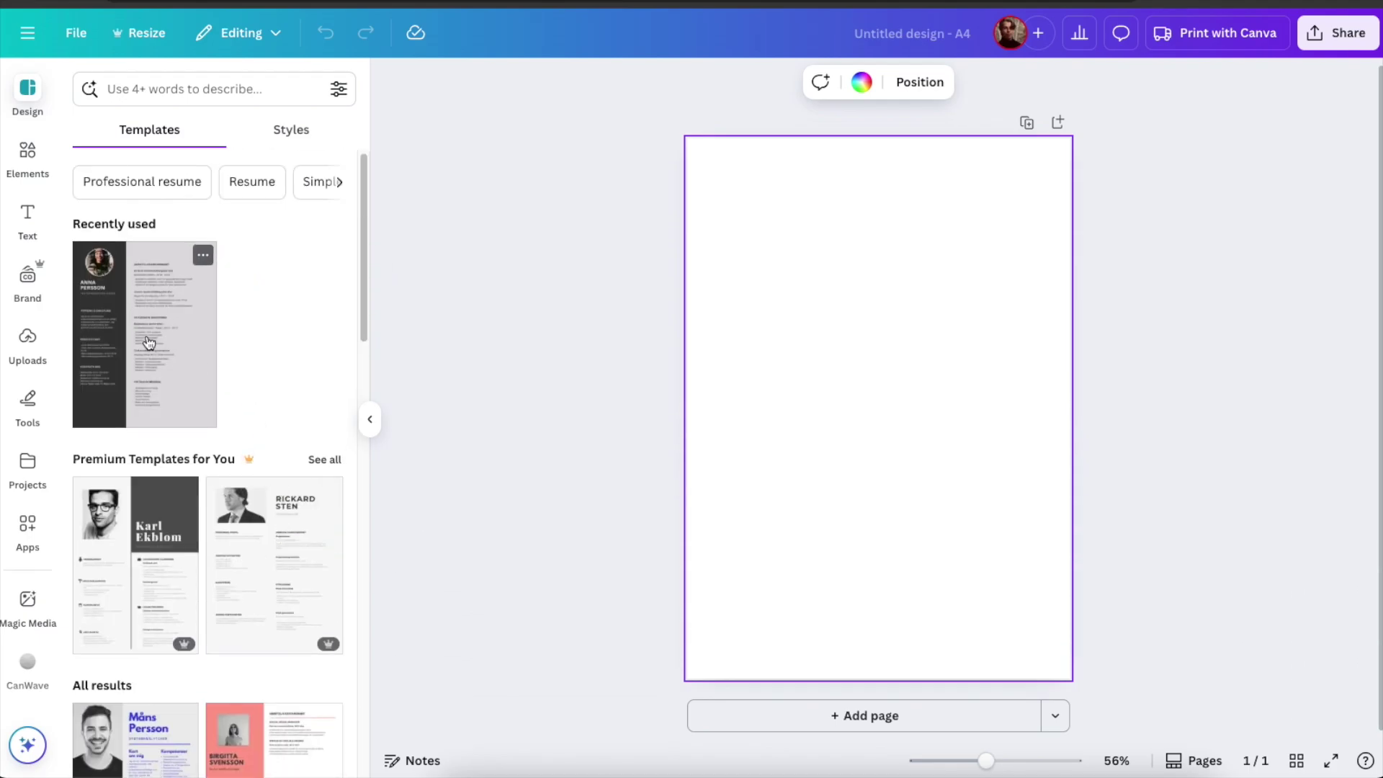
pyautogui.click(148, 344)
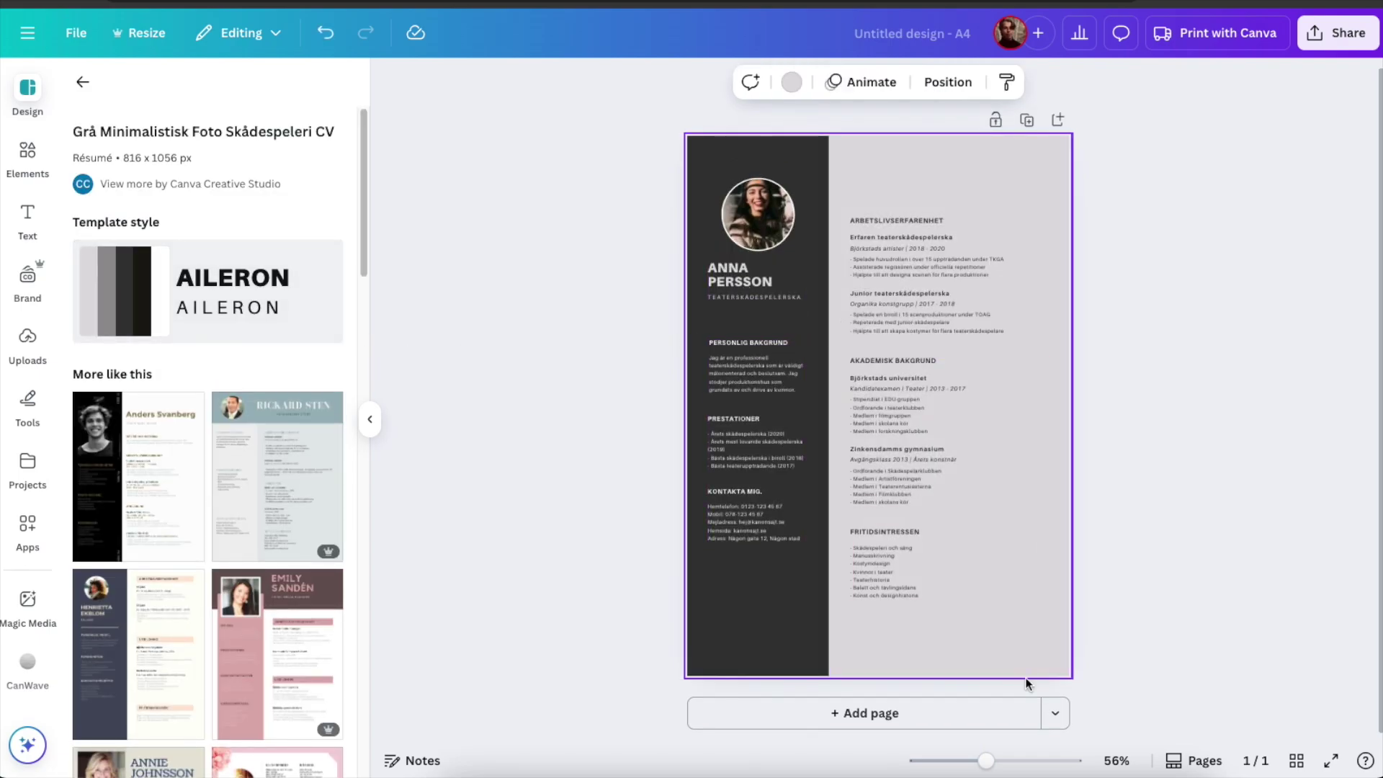
# Delete the sample photo and drop your own portrait into the round frame.
pyautogui.moveTo(1001, 756); pyautogui.dragTo(996, 760)
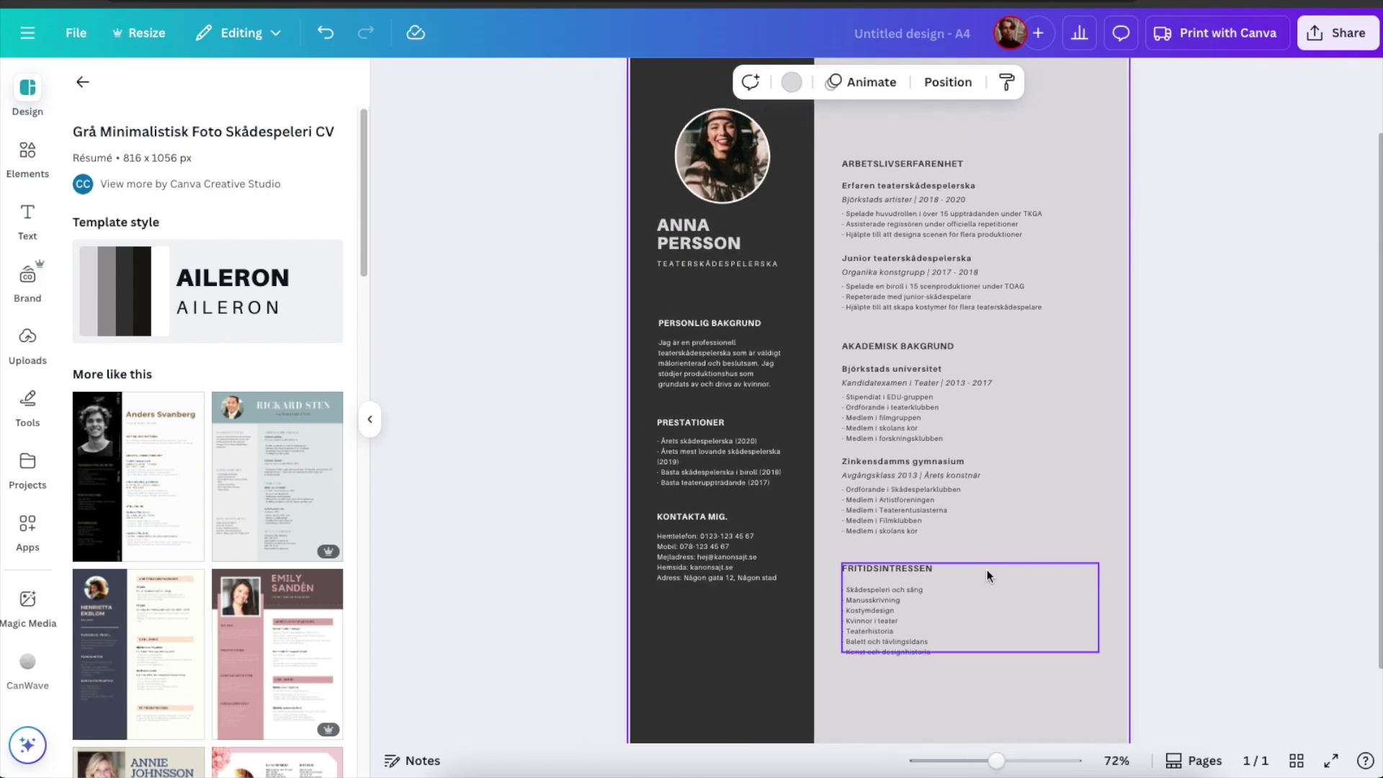
pyautogui.scroll(1, 937, 324)
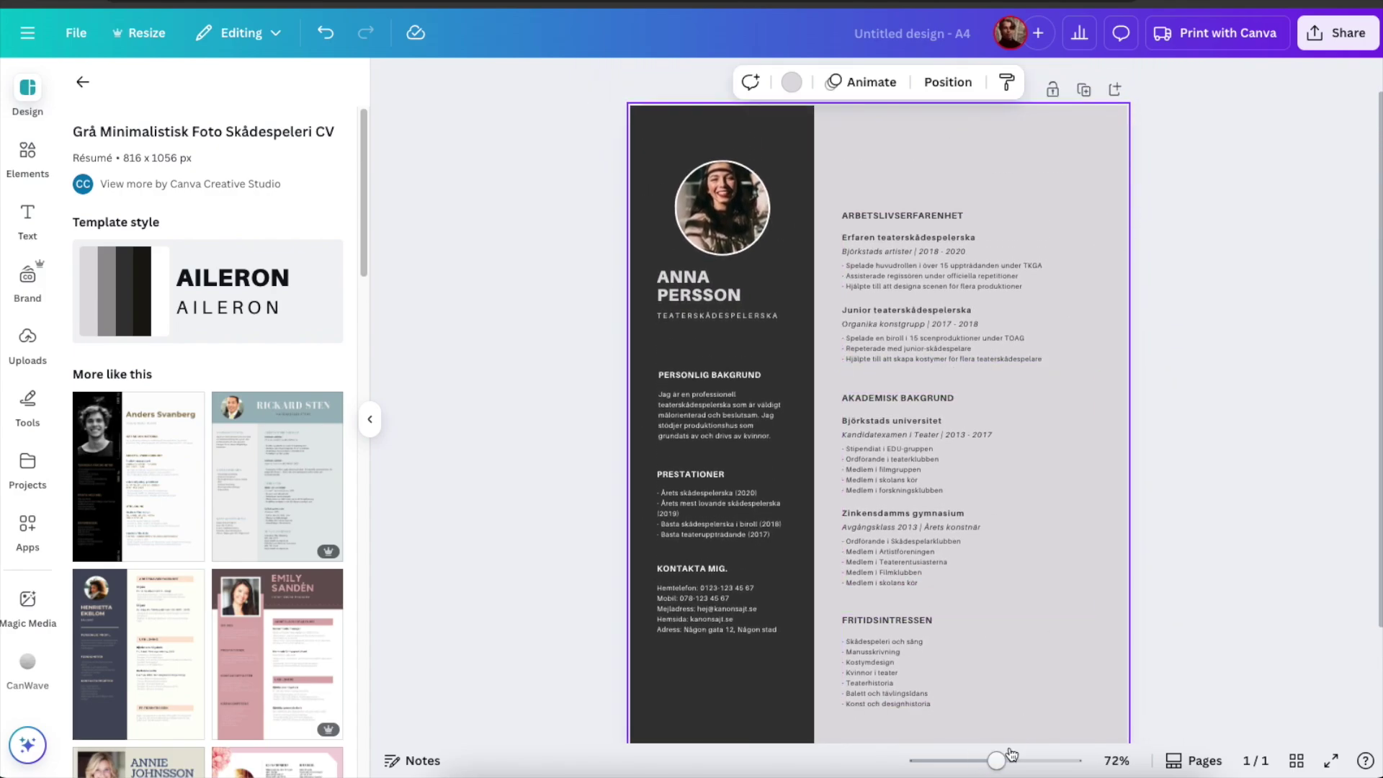
pyautogui.moveTo(997, 760); pyautogui.dragTo(994, 755)
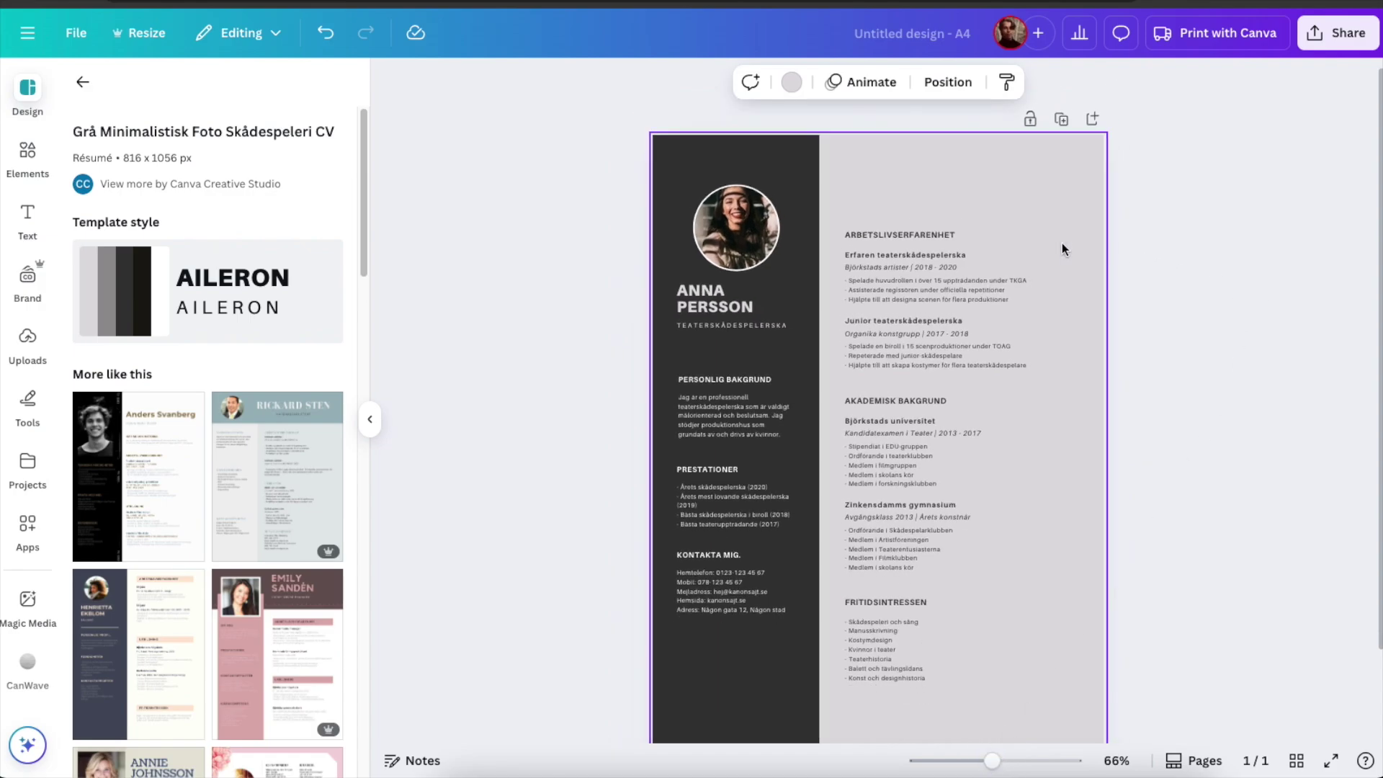
pyautogui.click(732, 217)
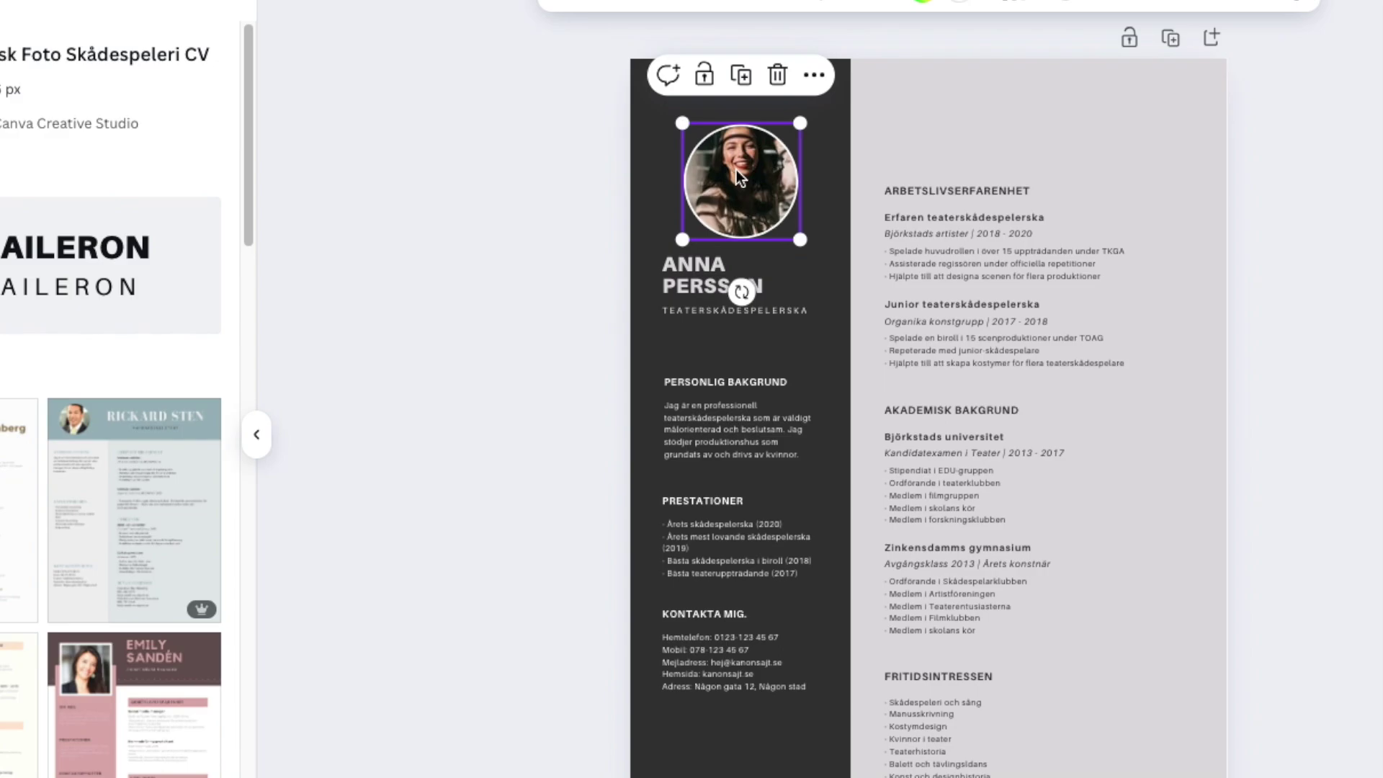
pyautogui.press('Delete')
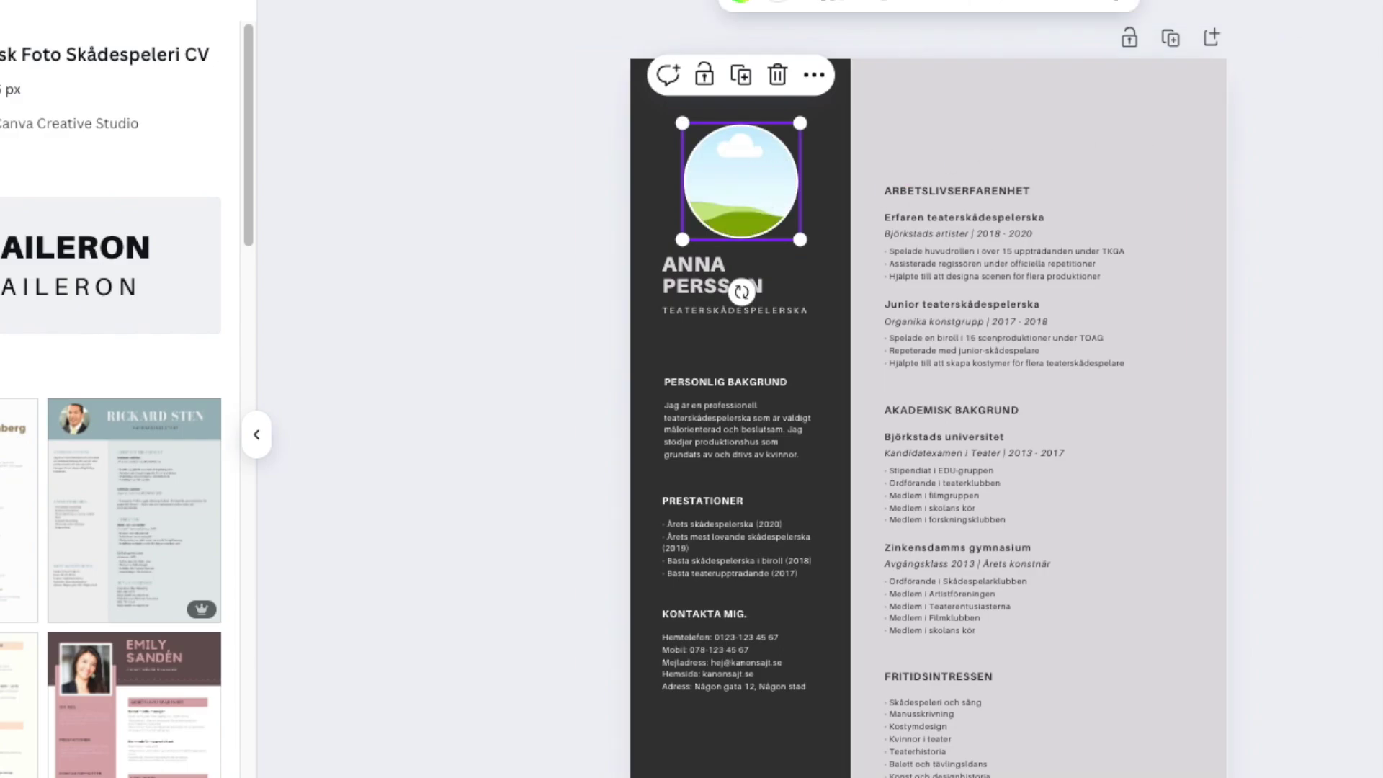
pyautogui.moveTo(1382, 134); pyautogui.dragTo(1117, 135)
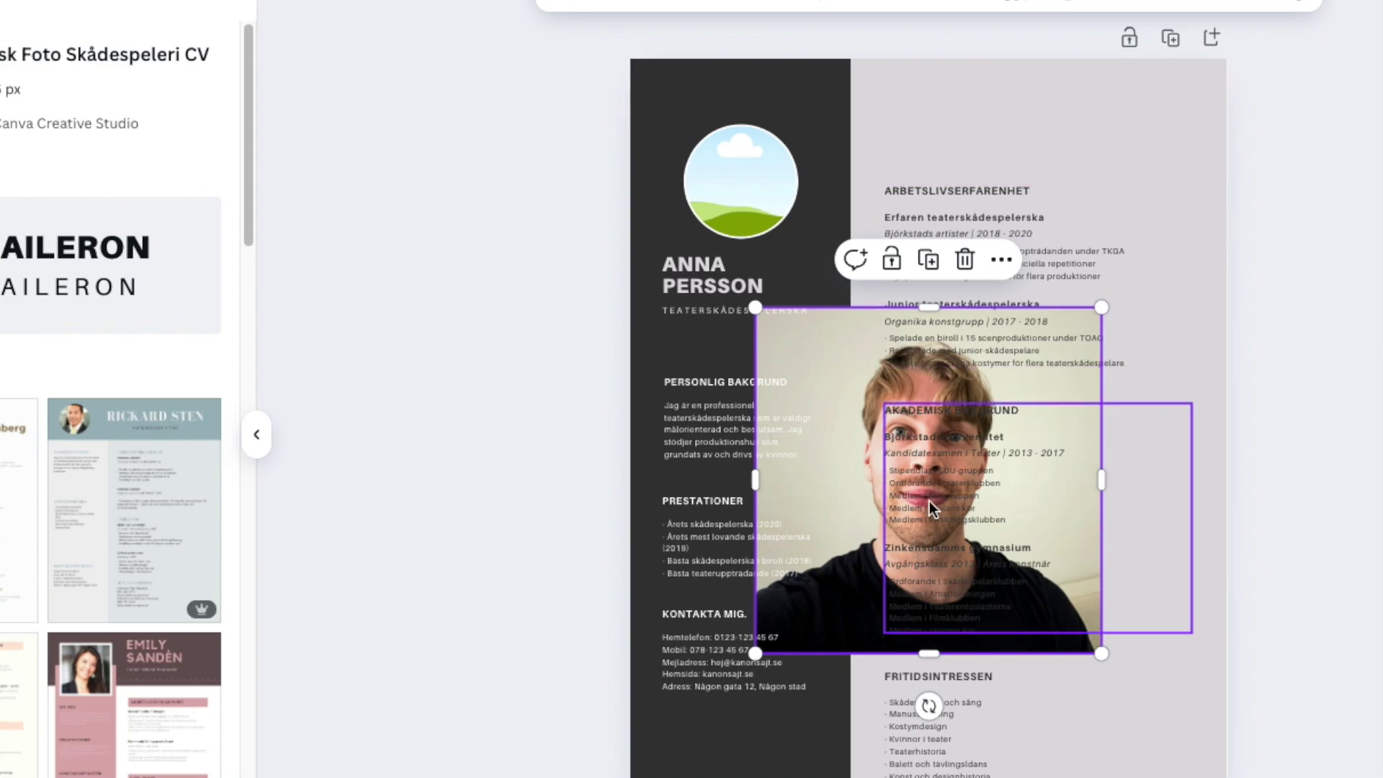
pyautogui.moveTo(1118, 632); pyautogui.dragTo(1049, 565)
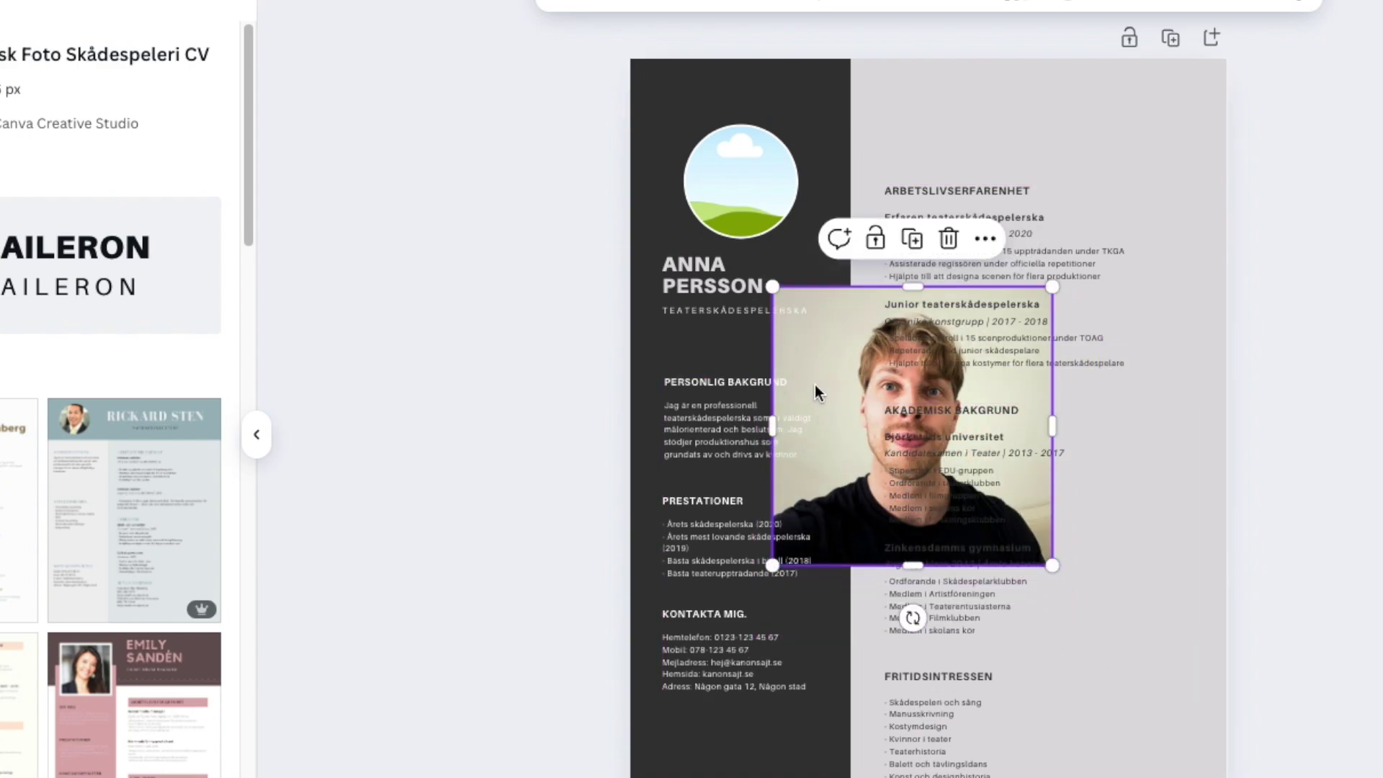
pyautogui.moveTo(807, 353); pyautogui.dragTo(725, 192)
# Resize and nudge the portrait with its handles until it sits centred in the circle.
pyautogui.click(717, 149)
pyautogui.moveTo(681, 124); pyautogui.dragTo(716, 110)
pyautogui.click(476, 157)
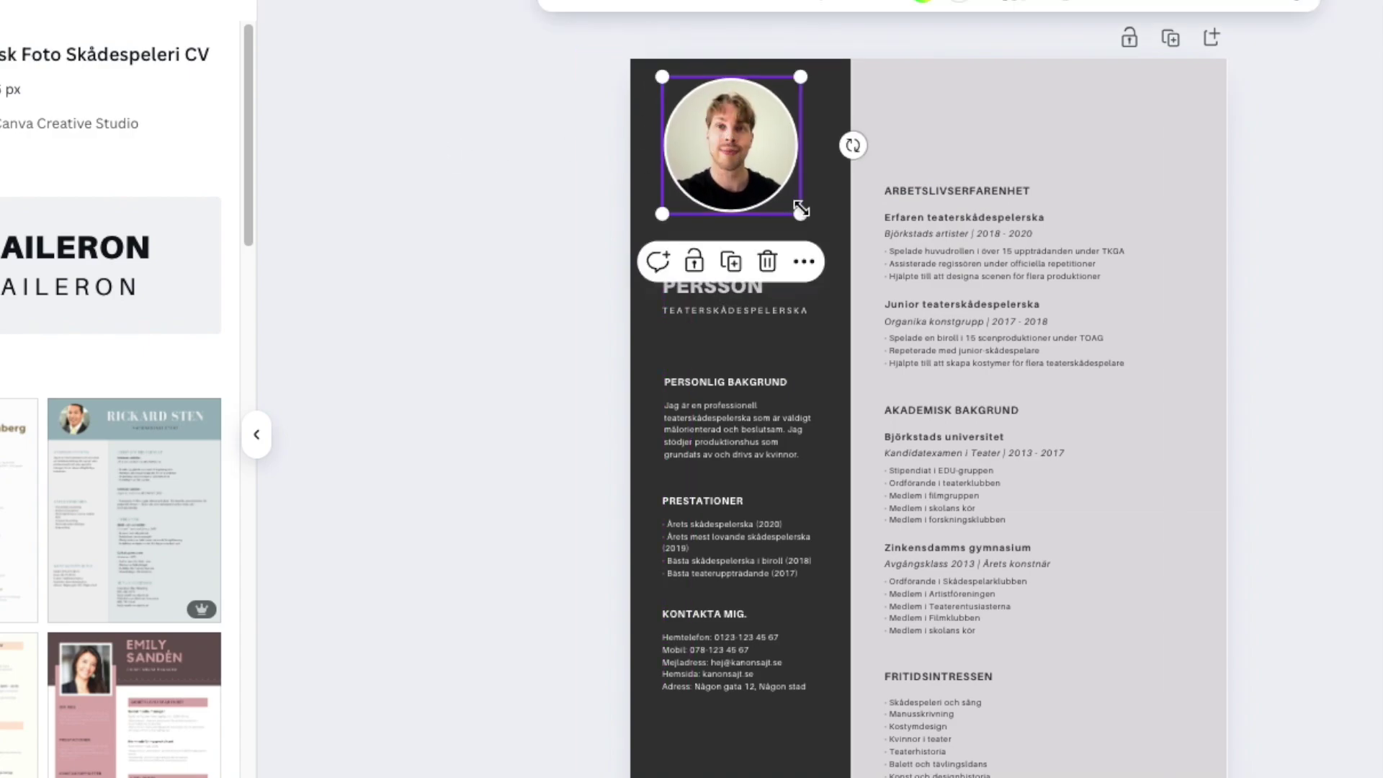
pyautogui.moveTo(800, 209); pyautogui.dragTo(803, 222)
pyautogui.moveTo(753, 164); pyautogui.dragTo(753, 174)
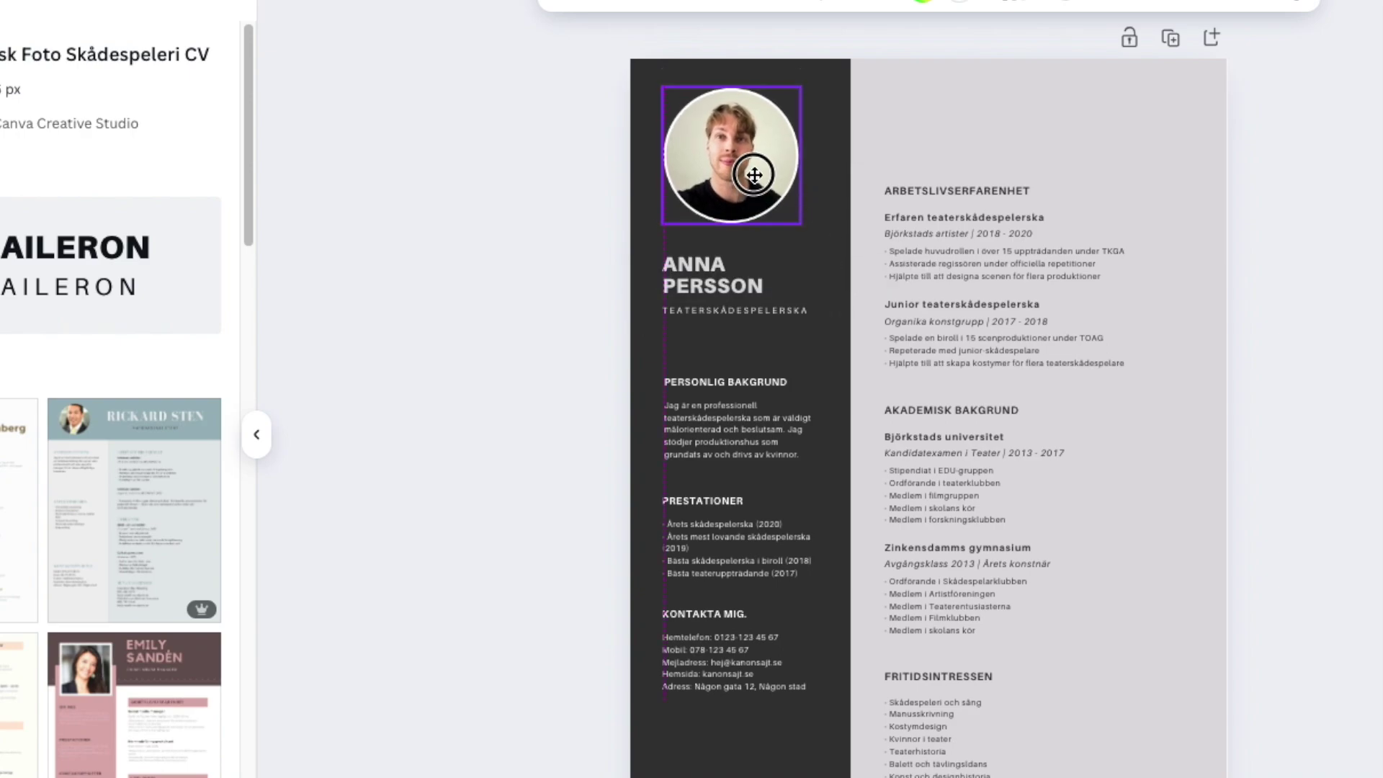
pyautogui.click(507, 204)
pyautogui.click(753, 173)
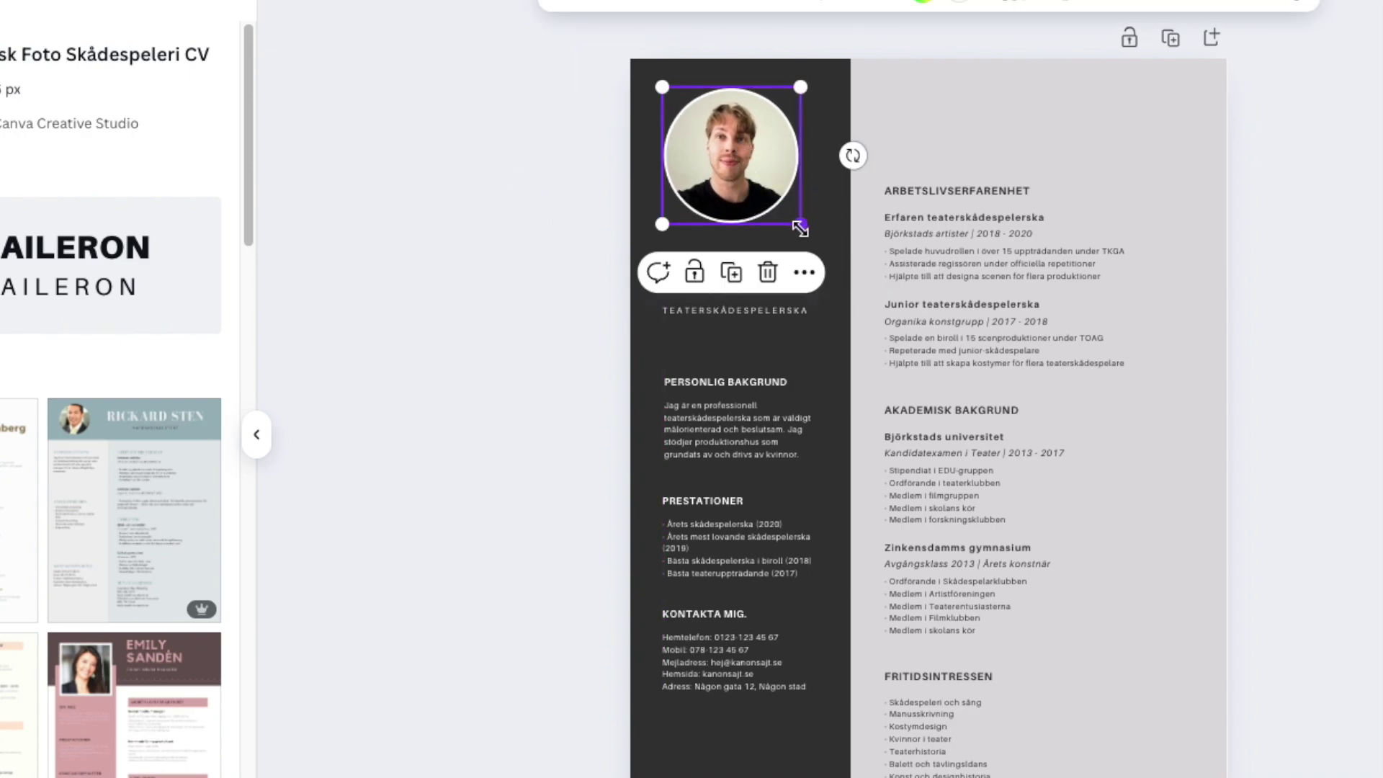
pyautogui.moveTo(800, 228); pyautogui.dragTo(793, 222)
pyautogui.moveTo(710, 131); pyautogui.dragTo(710, 139)
pyautogui.click(419, 191)
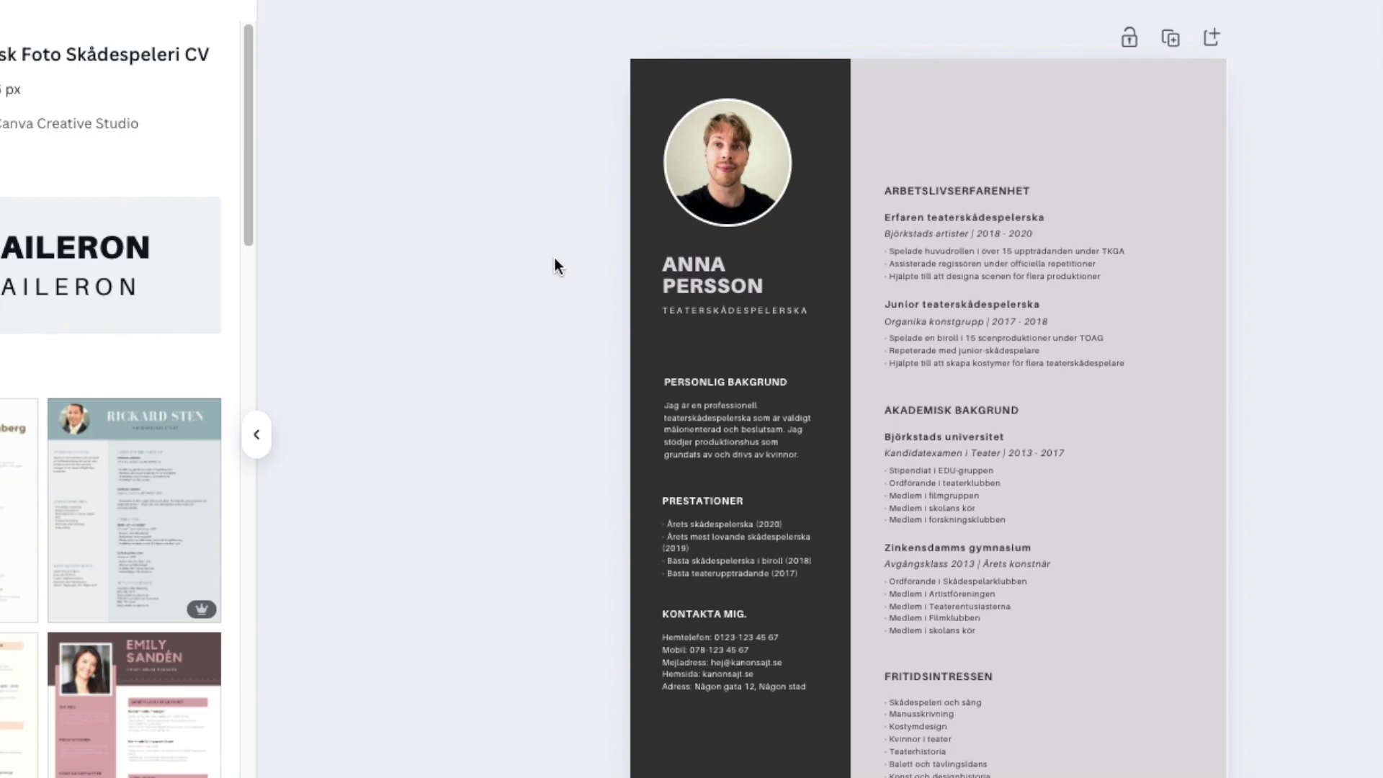
# Overwrite the placeholder name under the portrait with the candidate's full name in capitals.
pyautogui.doubleClick(690, 277)
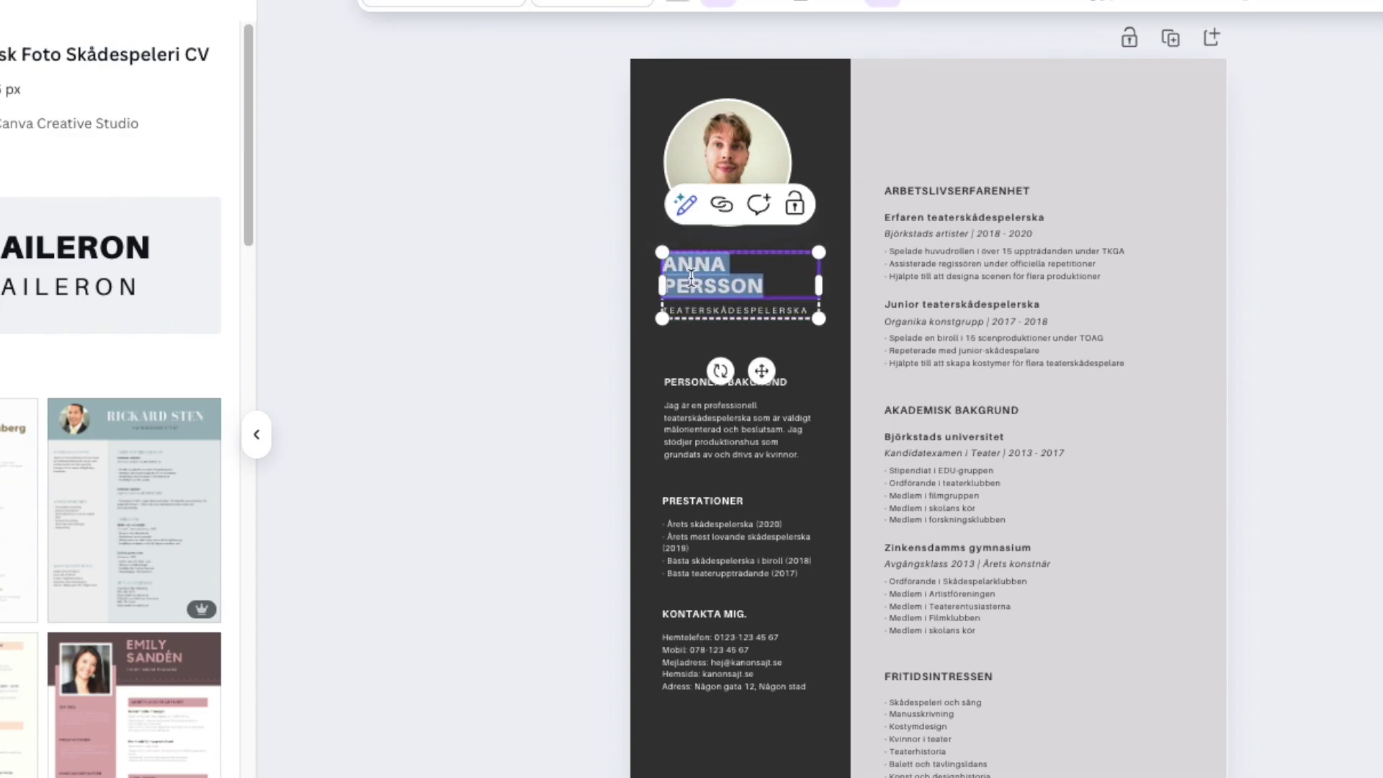
pyautogui.write('ARTTURI JALLI')
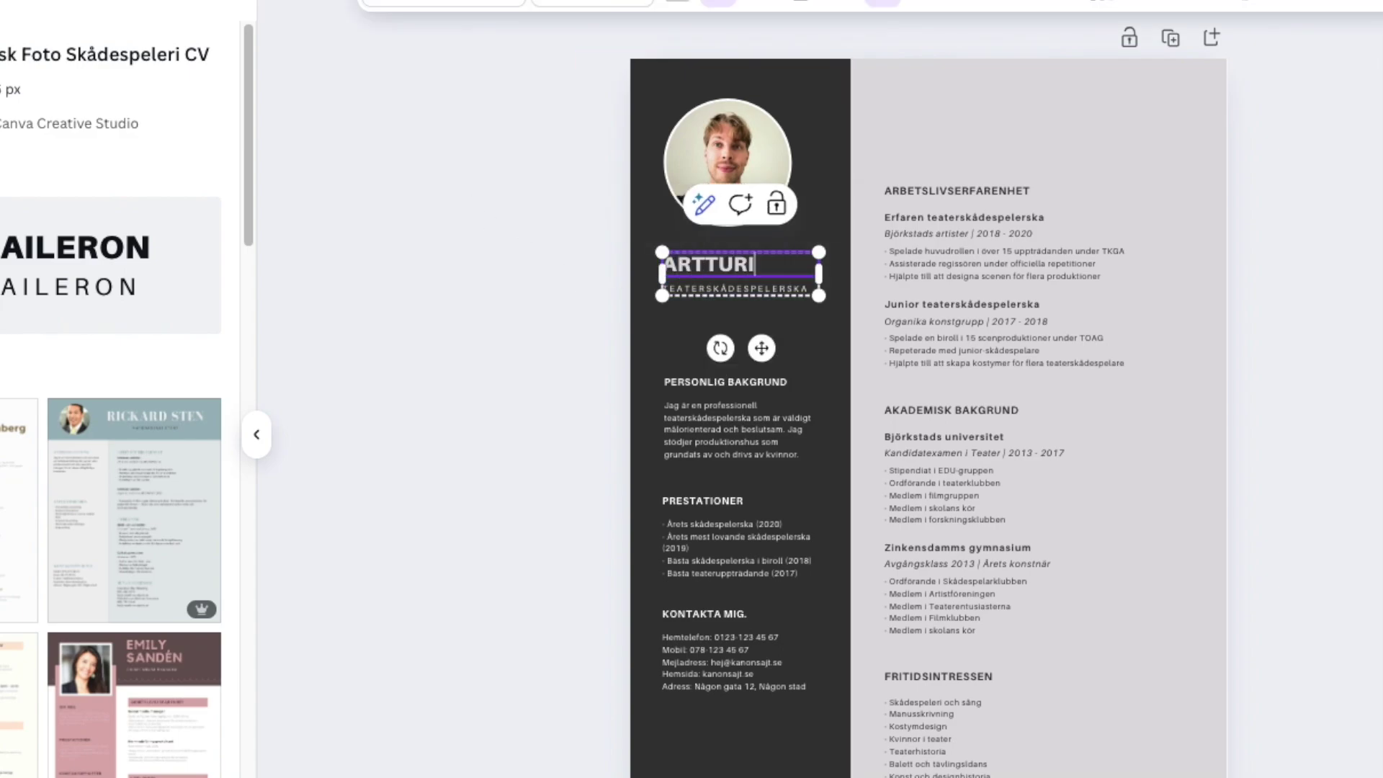
pyautogui.click(521, 278)
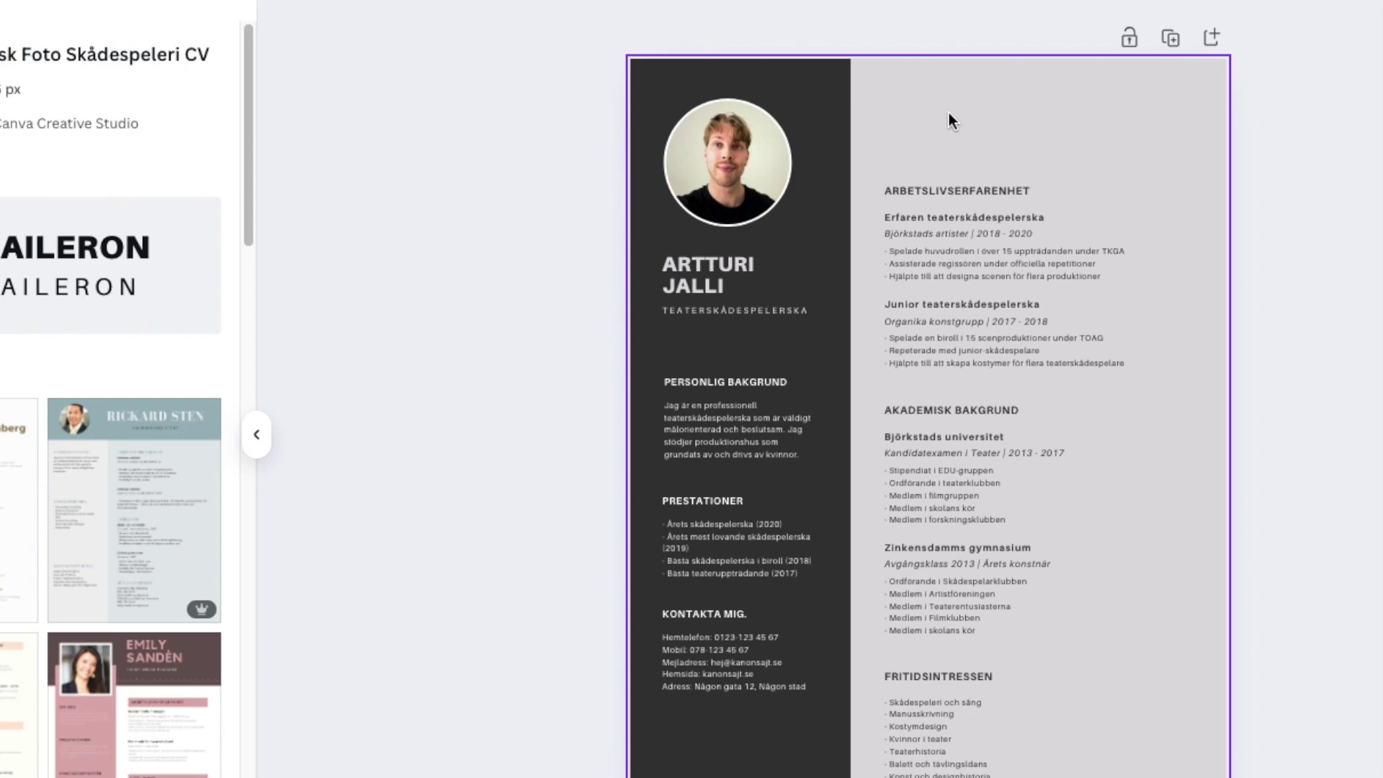
pyautogui.scroll(-1, 949, 112)
pyautogui.scroll(1, 948, 112)
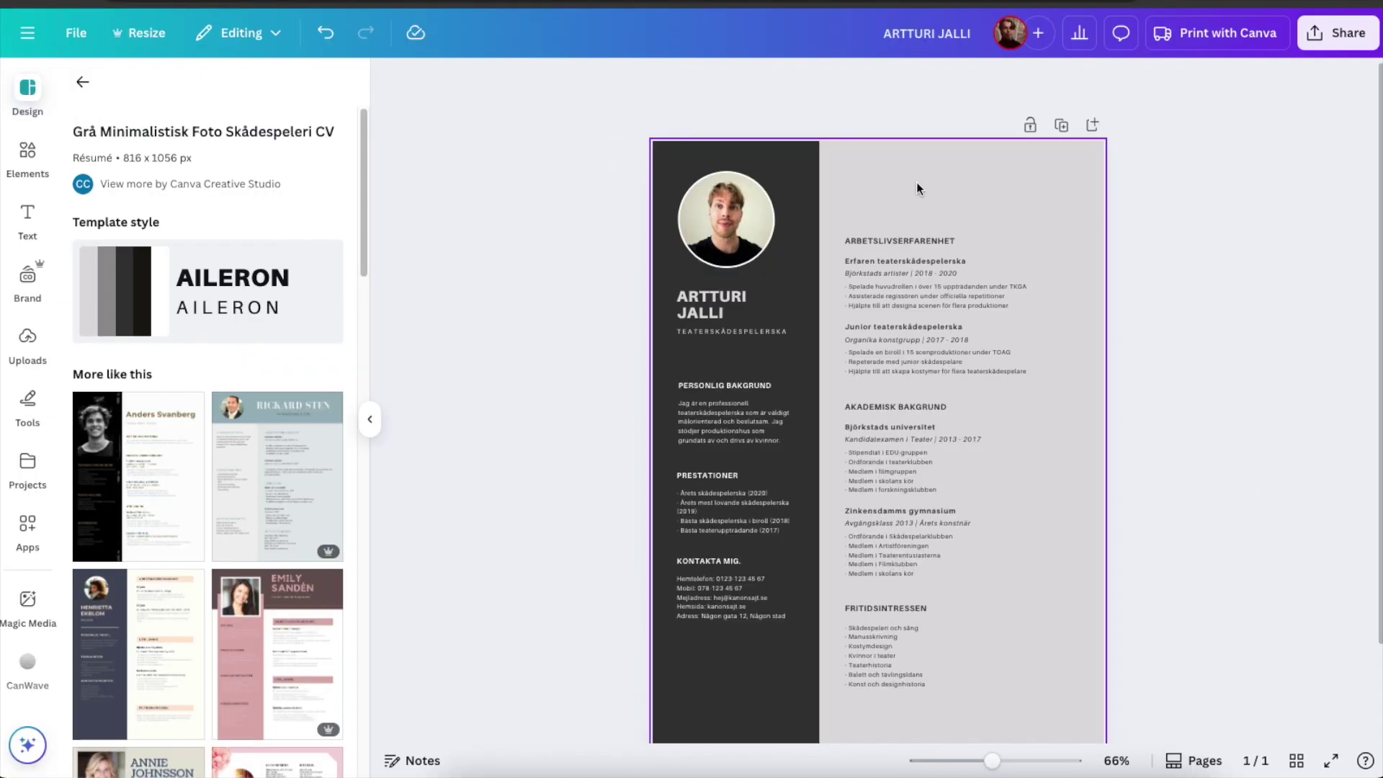
# Set the page background colour to the beige swatch under Photo colours.
pyautogui.click(1057, 128)
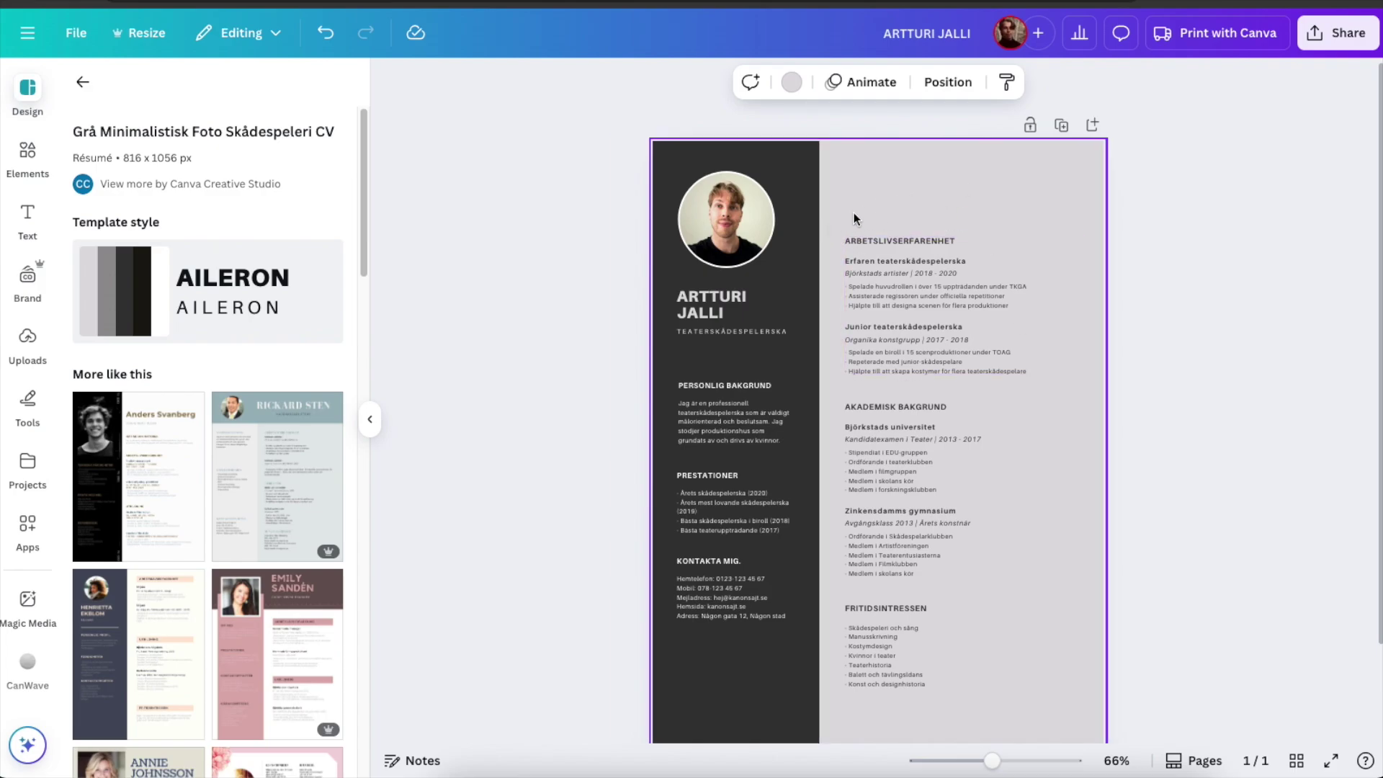
pyautogui.click(790, 83)
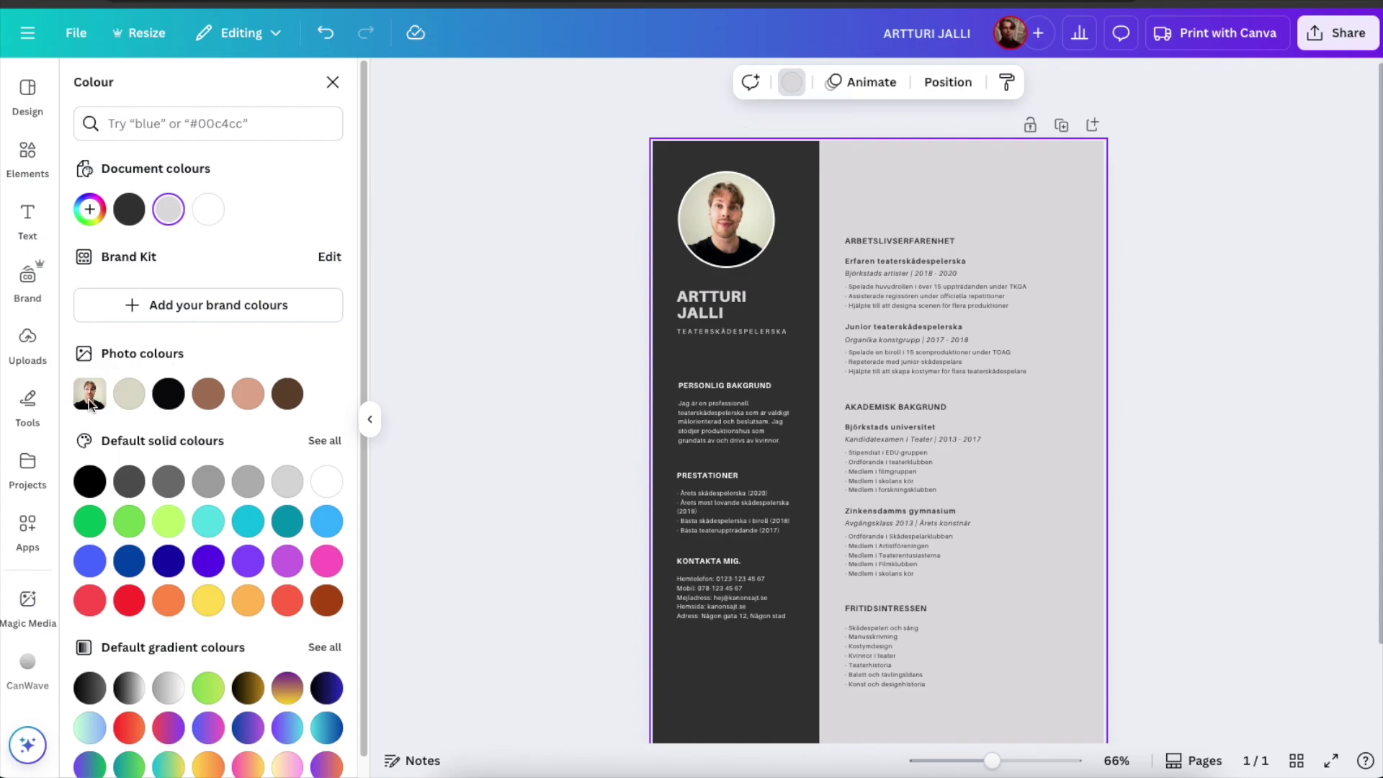
pyautogui.click(126, 396)
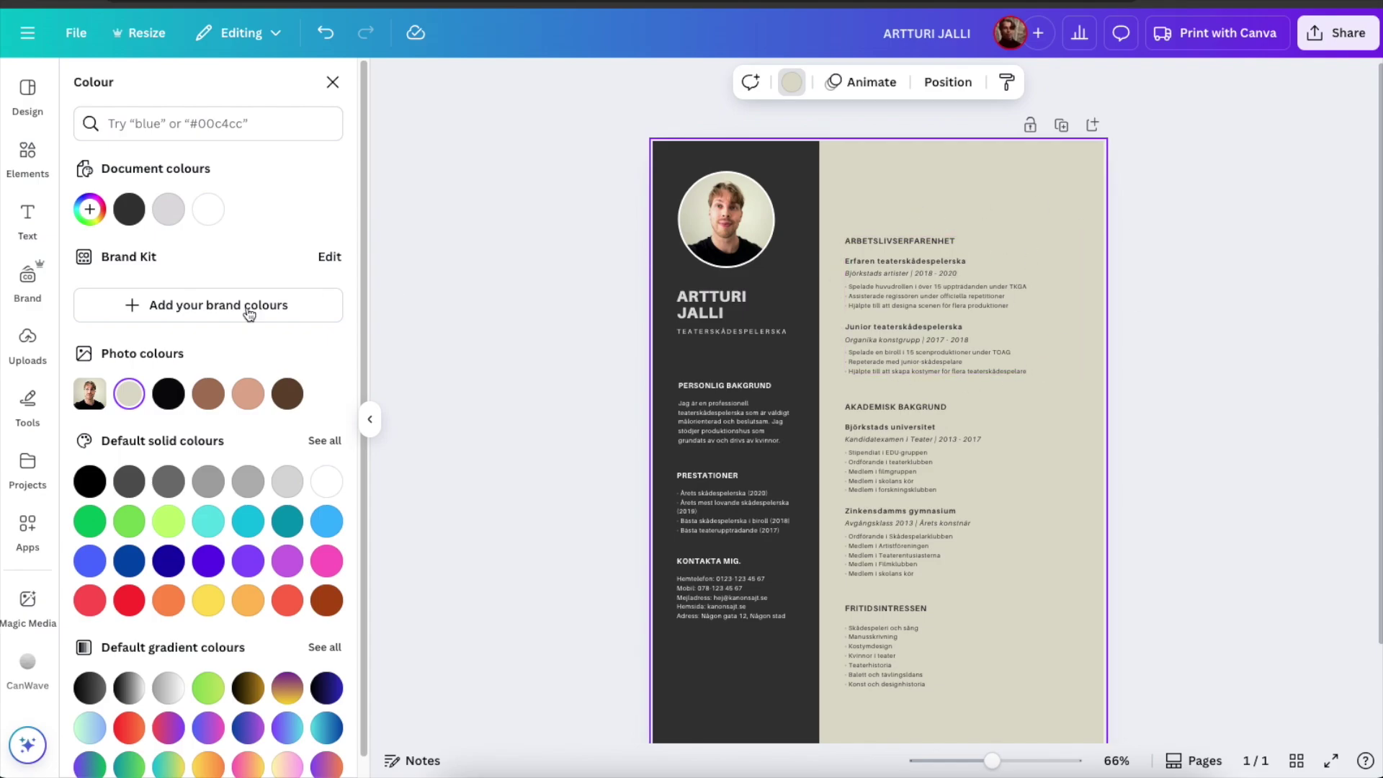
pyautogui.moveTo(992, 760); pyautogui.dragTo(1022, 760)
pyautogui.scroll(3, 1086, 485)
pyautogui.scroll(2, 1086, 486)
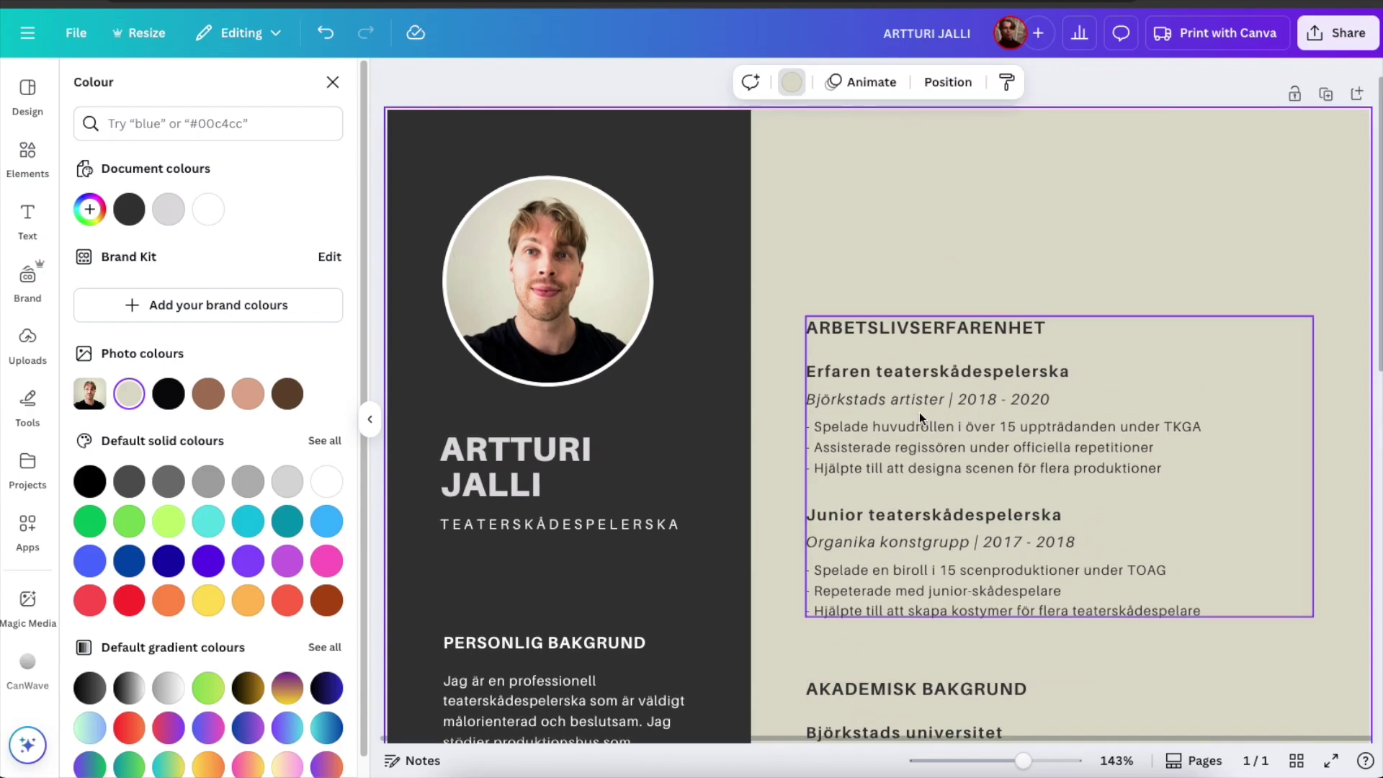
pyautogui.doubleClick(1102, 454)
pyautogui.click(1209, 469)
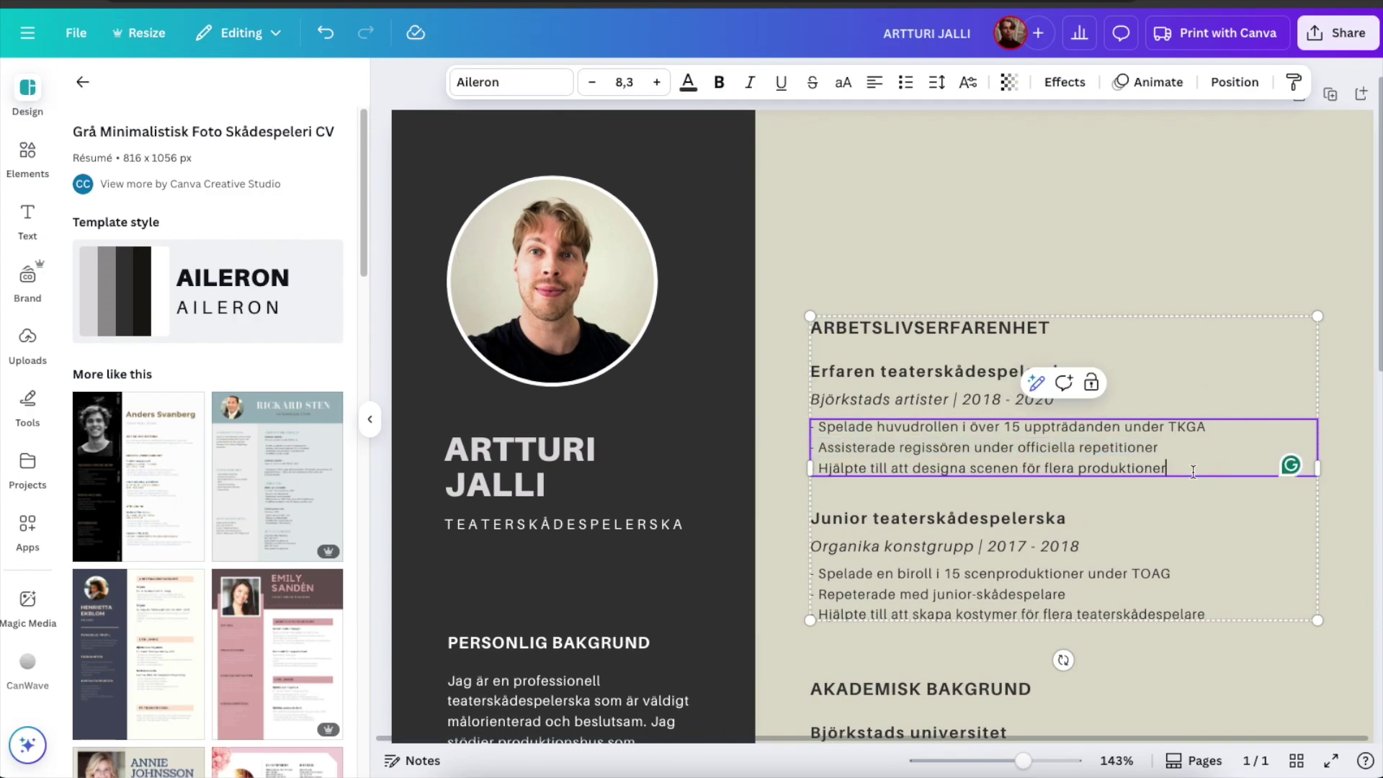
pyautogui.moveTo(1210, 470); pyautogui.dragTo(809, 432)
pyautogui.doubleClick(953, 447)
pyautogui.click(1200, 509)
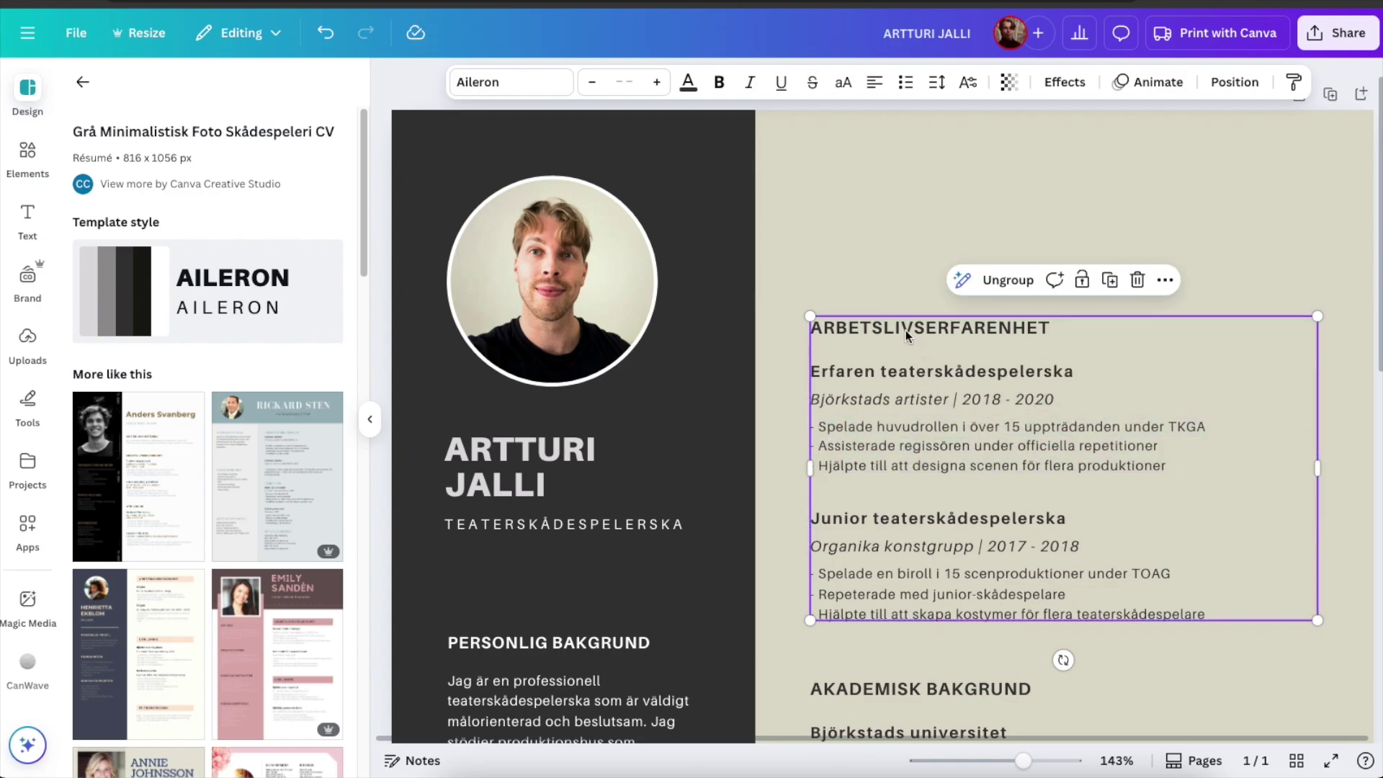
pyautogui.click(898, 370)
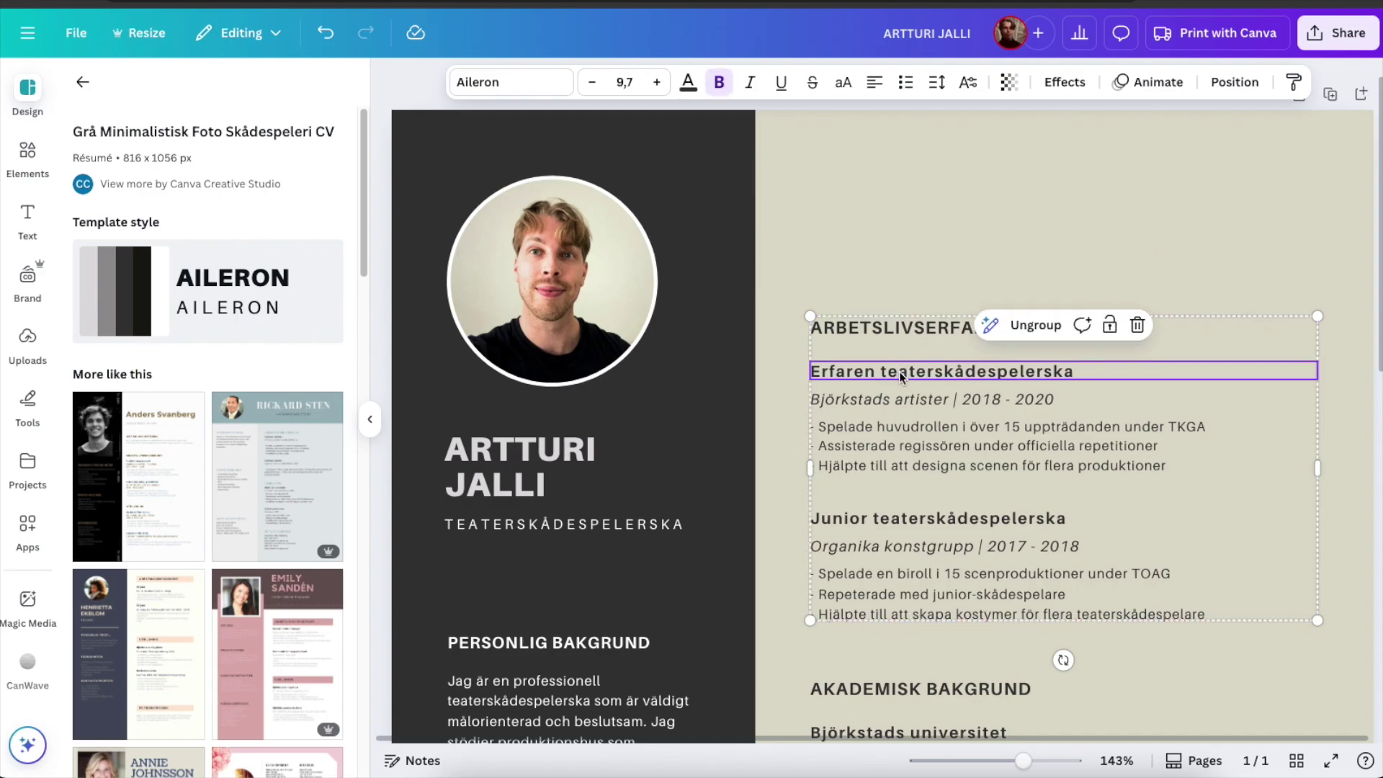
pyautogui.click(991, 327)
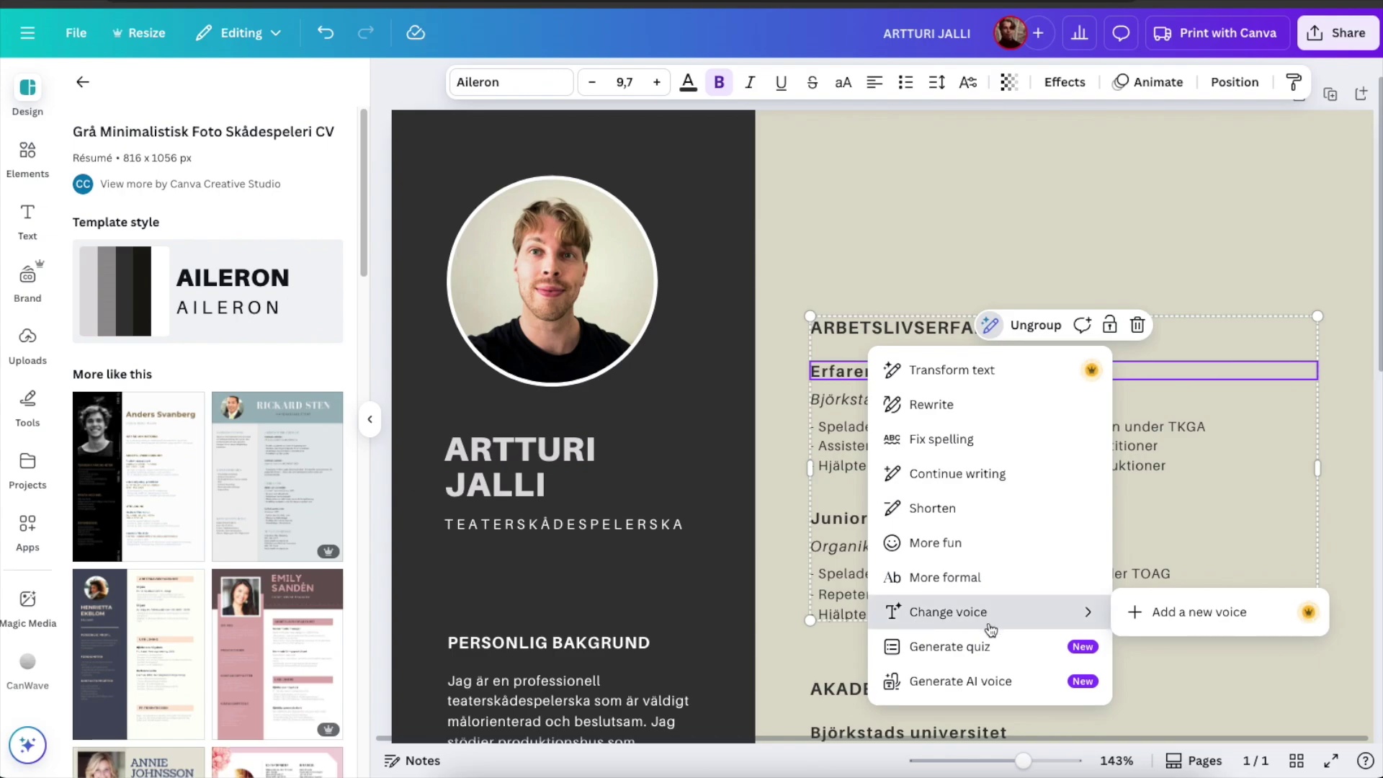
pyautogui.scroll(-5, 1015, 361)
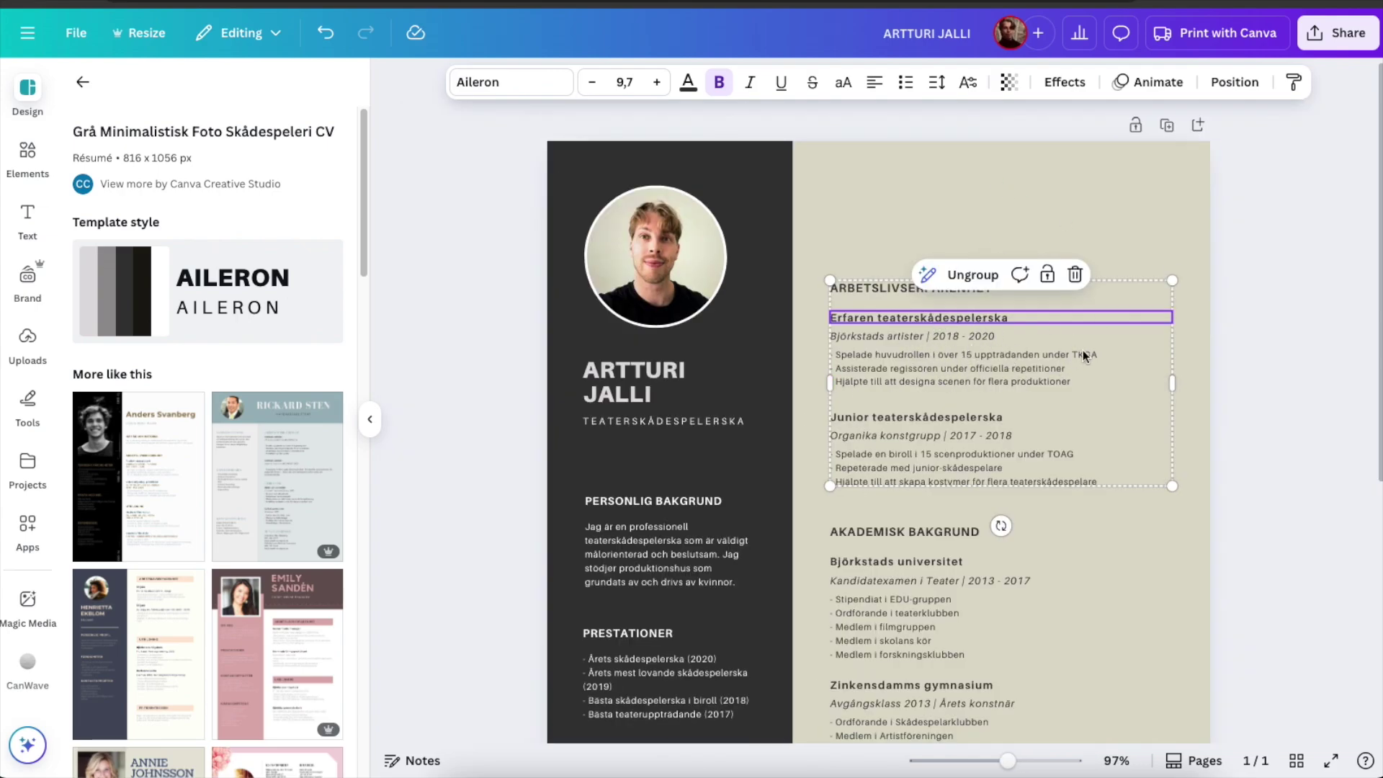
pyautogui.scroll(-4, 1044, 357)
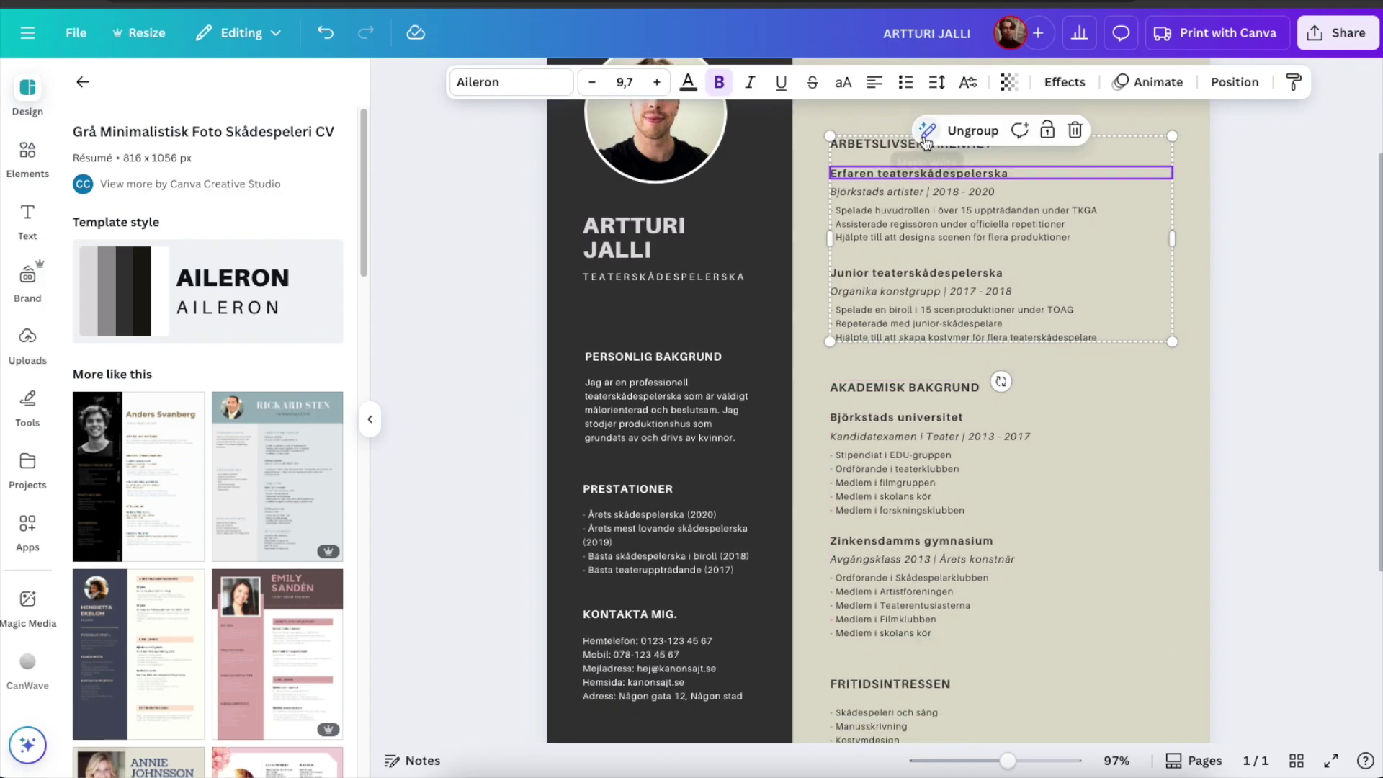
pyautogui.click(927, 133)
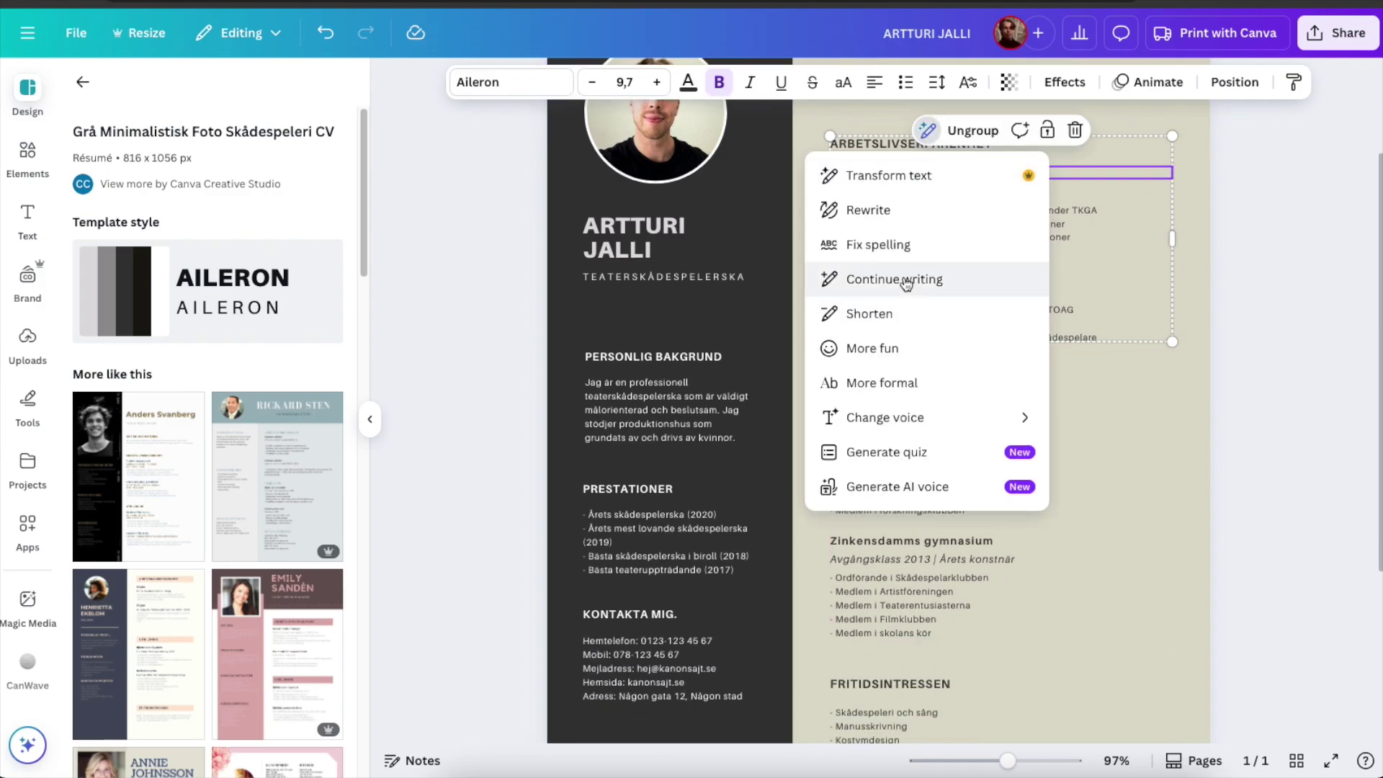
pyautogui.click(1269, 328)
pyautogui.scroll(-2, 1181, 428)
pyautogui.scroll(-3, 1197, 417)
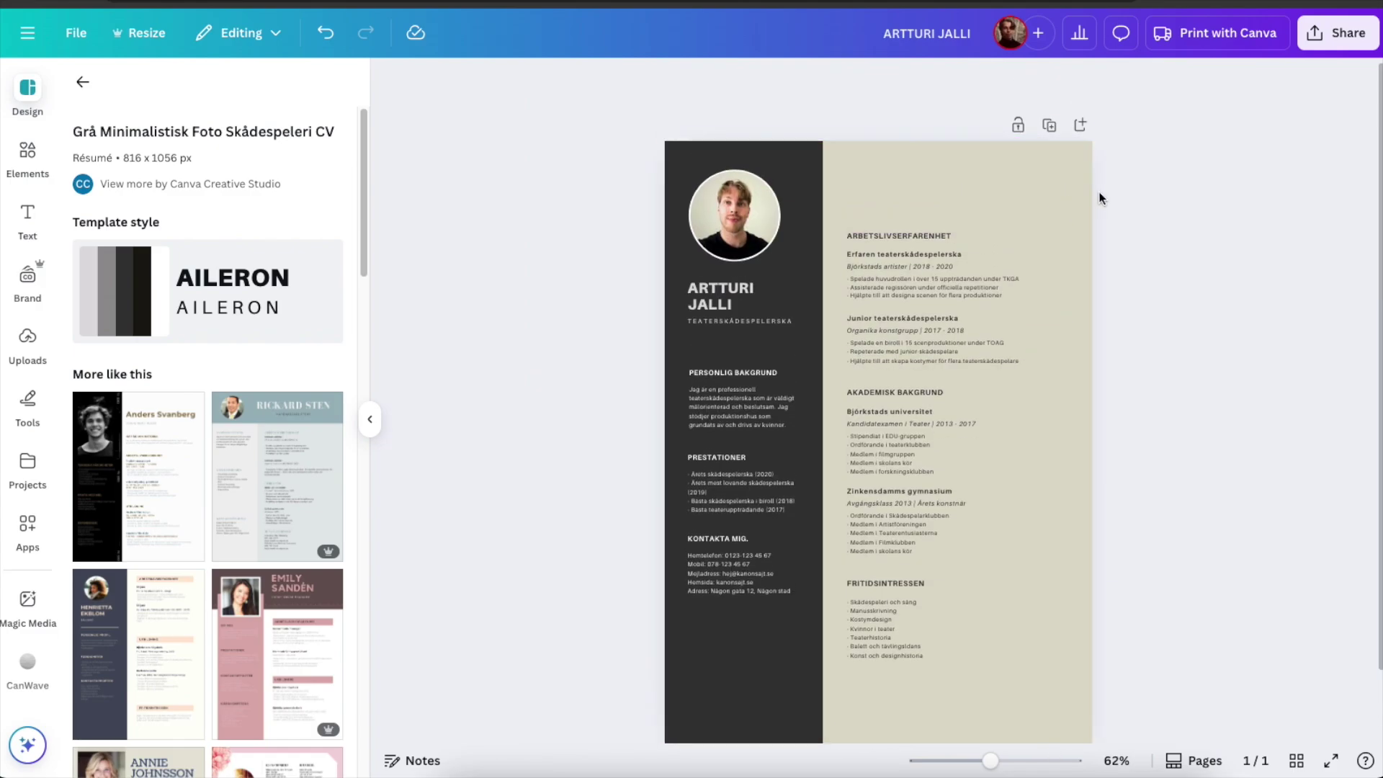
pyautogui.scroll(-1, 1098, 194)
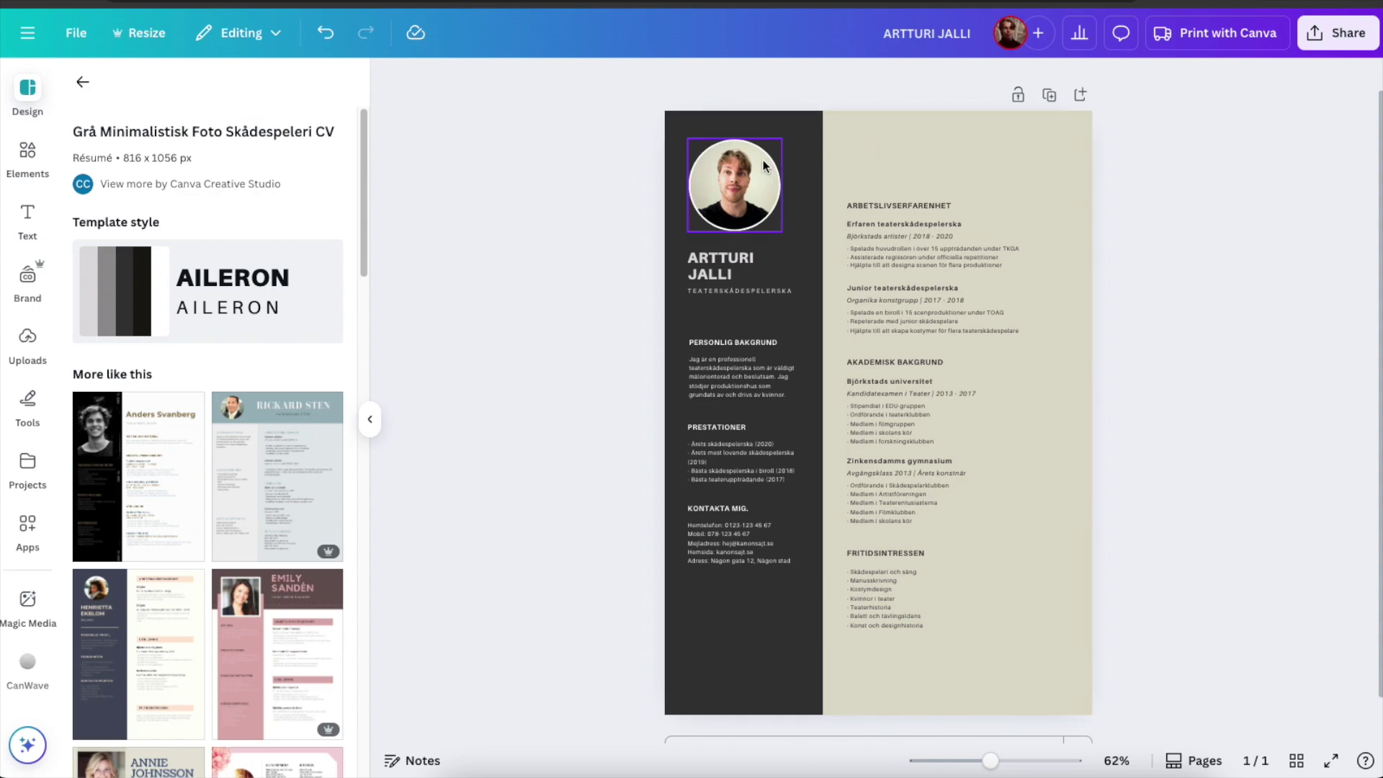
pyautogui.scroll(-1, 326, 514)
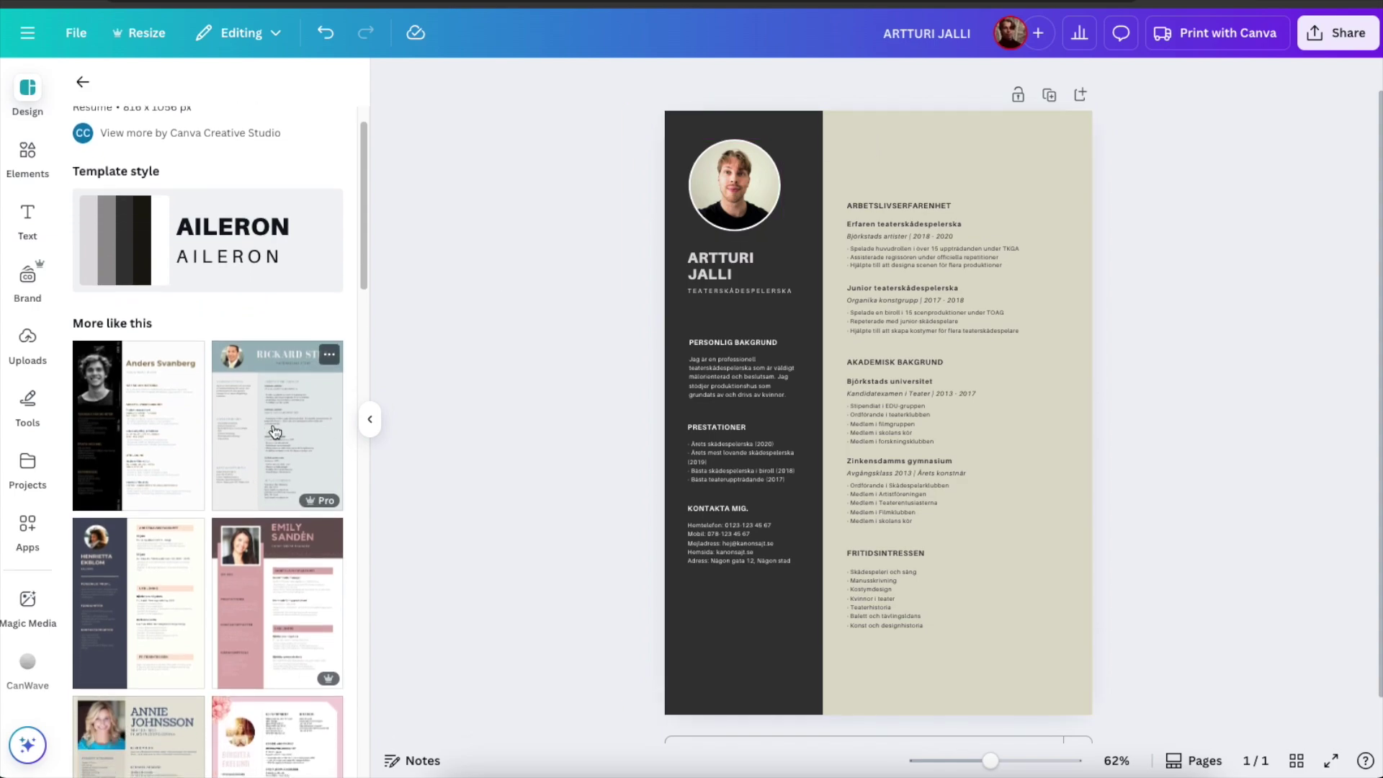
pyautogui.scroll(-1, 310, 562)
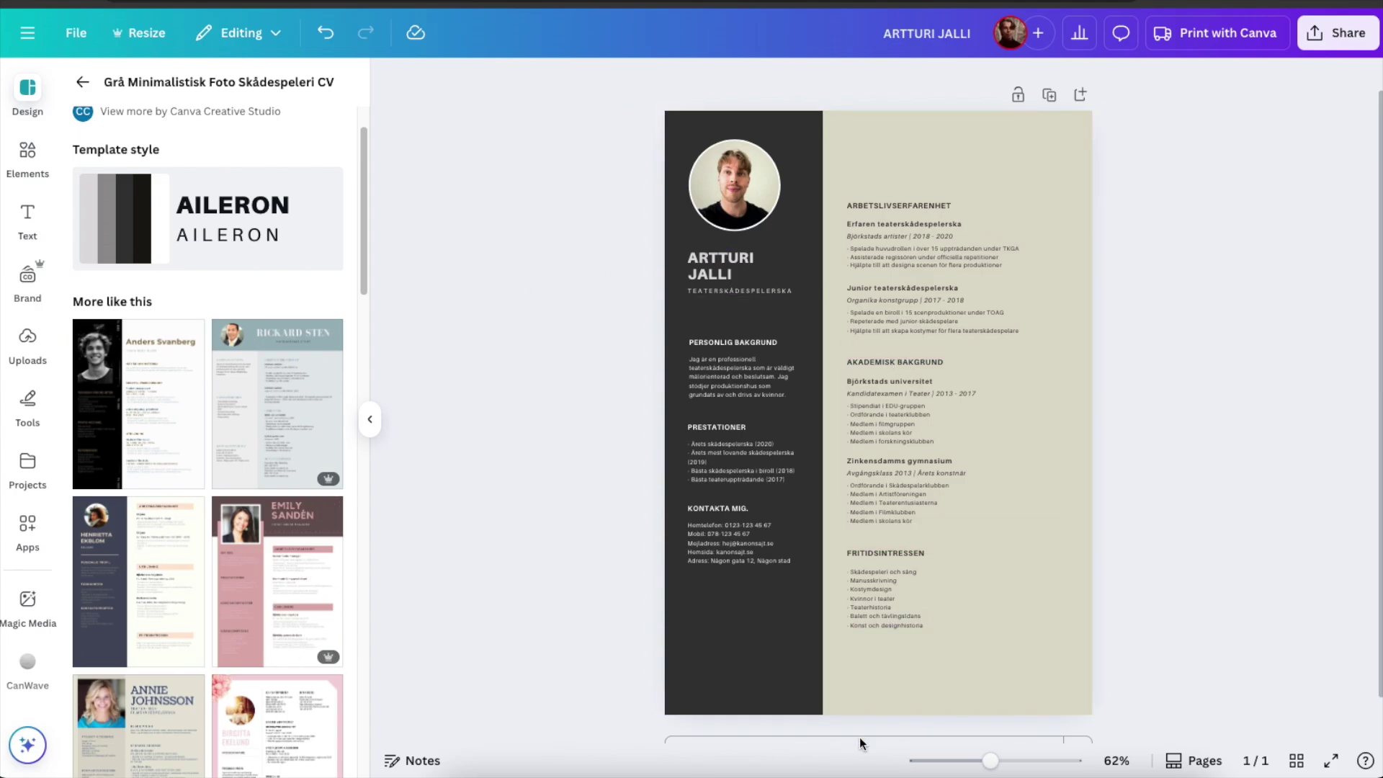
pyautogui.moveTo(991, 760); pyautogui.dragTo(1009, 760)
pyautogui.scroll(3, 954, 485)
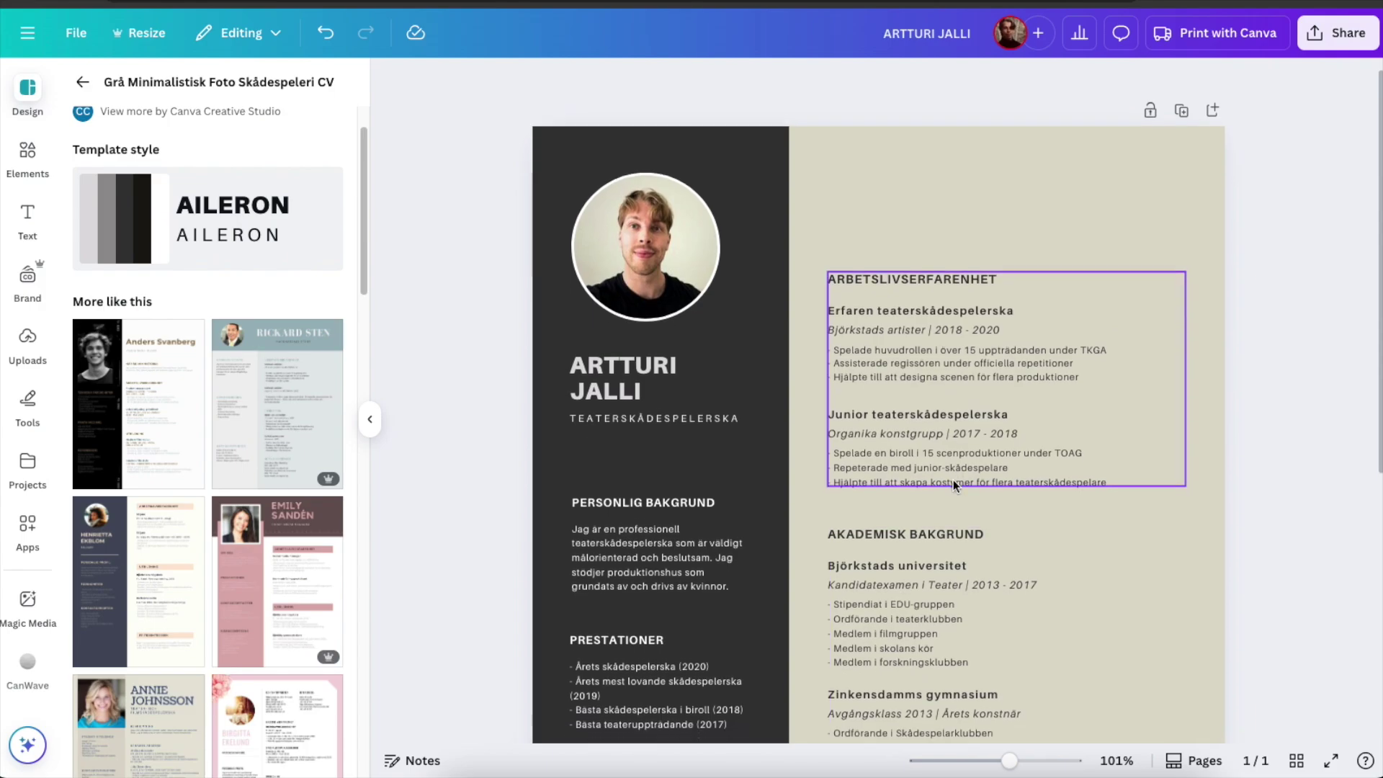
pyautogui.moveTo(1006, 760); pyautogui.dragTo(996, 761)
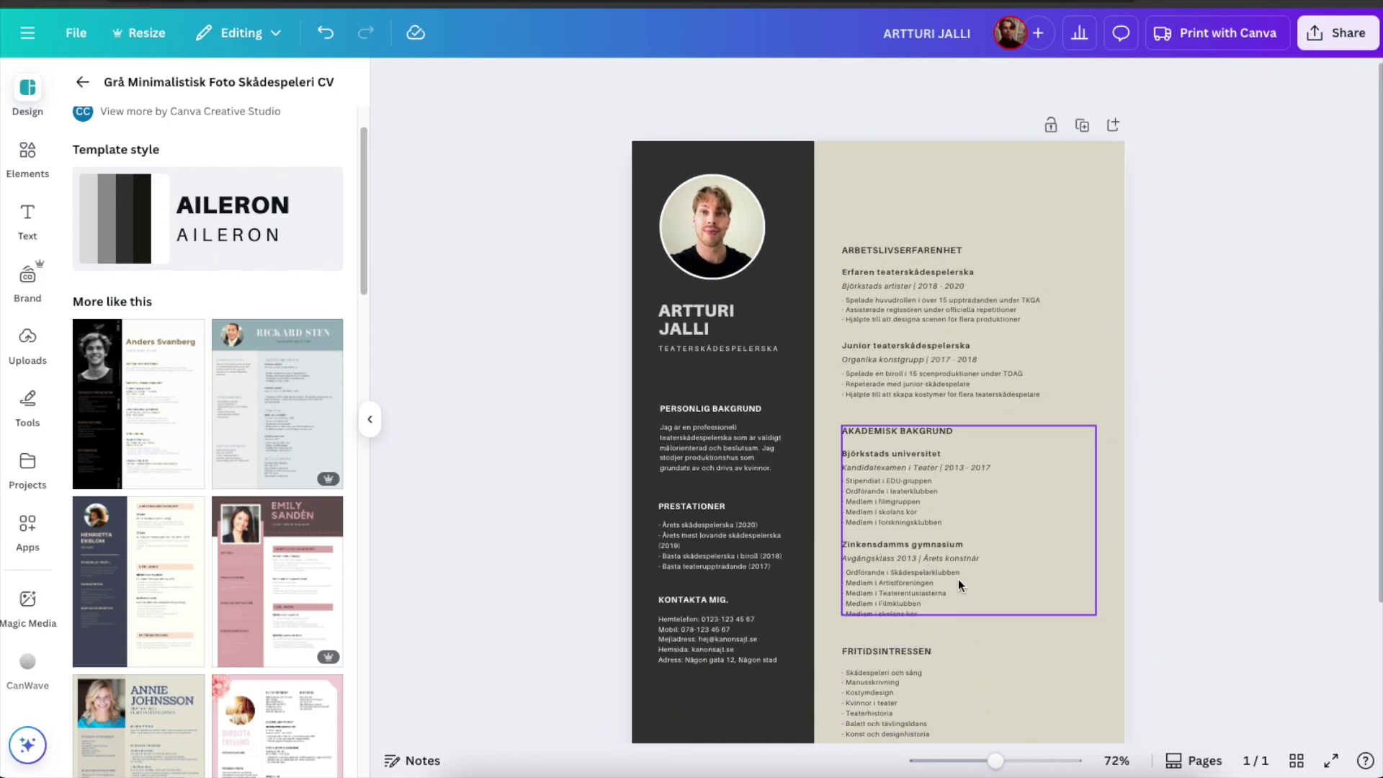
pyautogui.scroll(-1, 958, 521)
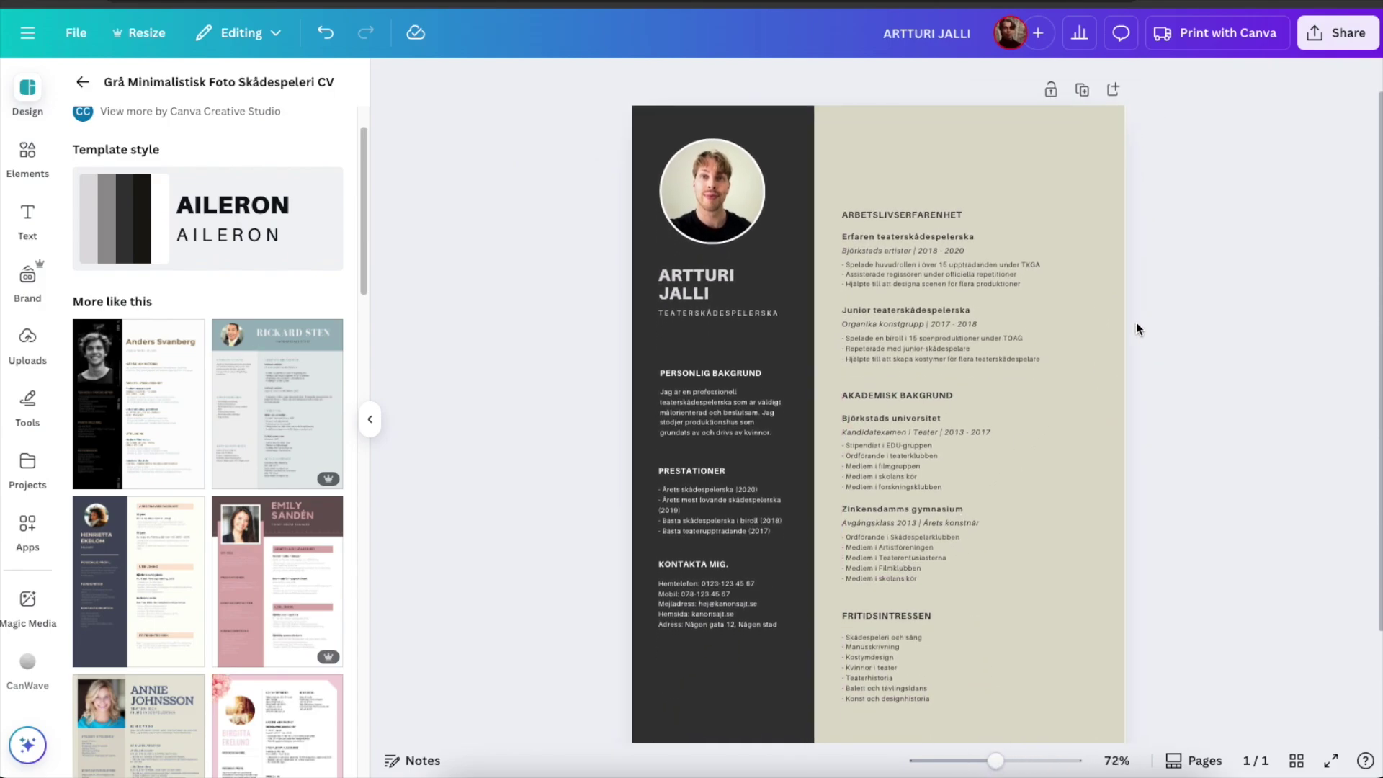
pyautogui.scroll(-1, 1127, 323)
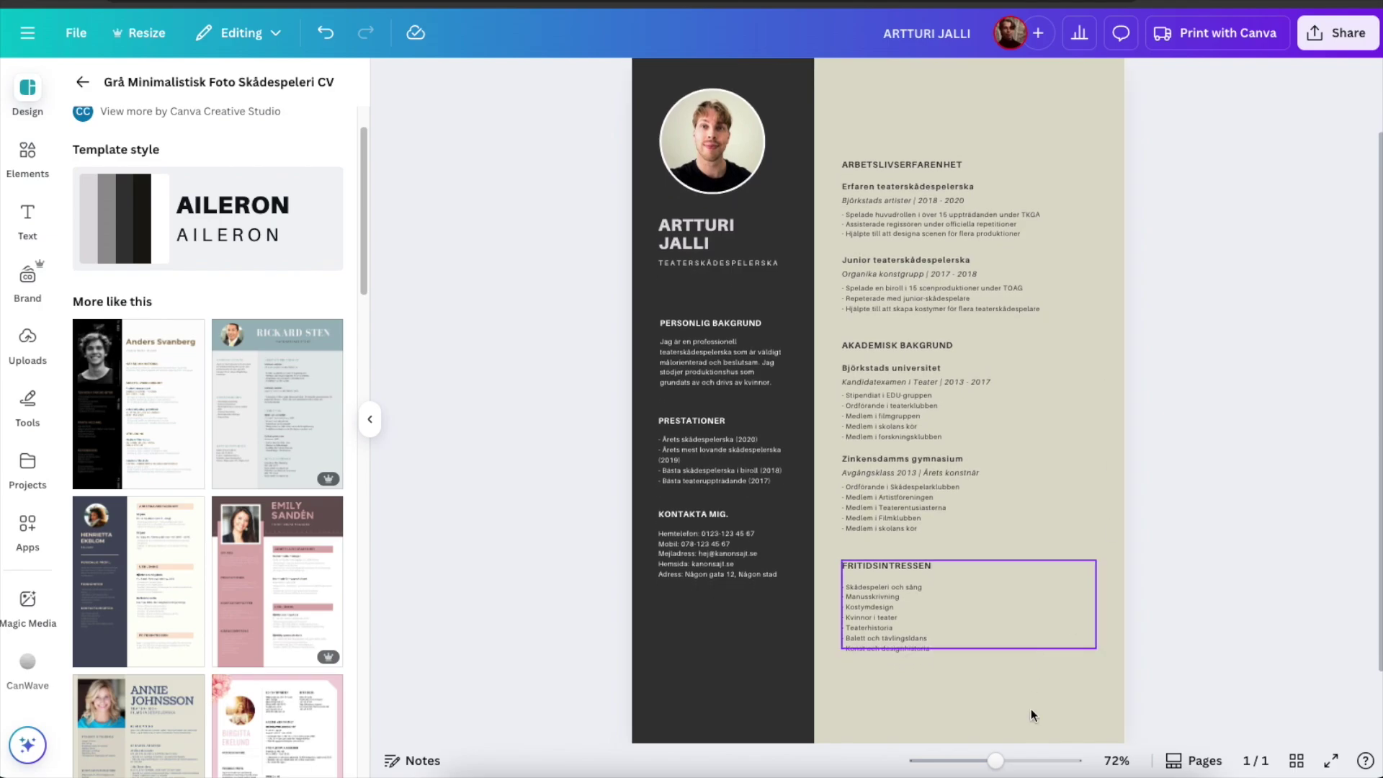
pyautogui.moveTo(997, 761); pyautogui.dragTo(989, 761)
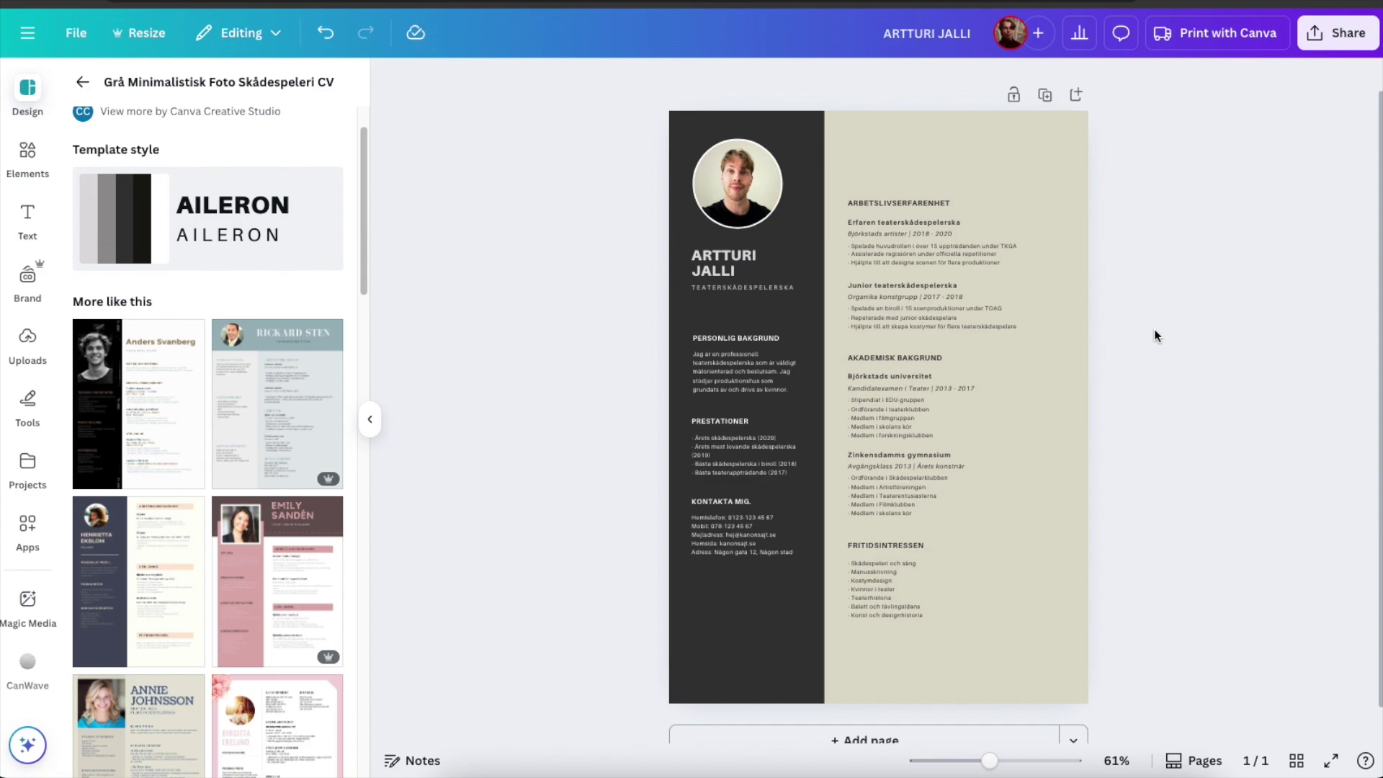
pyautogui.scroll(1, 1047, 333)
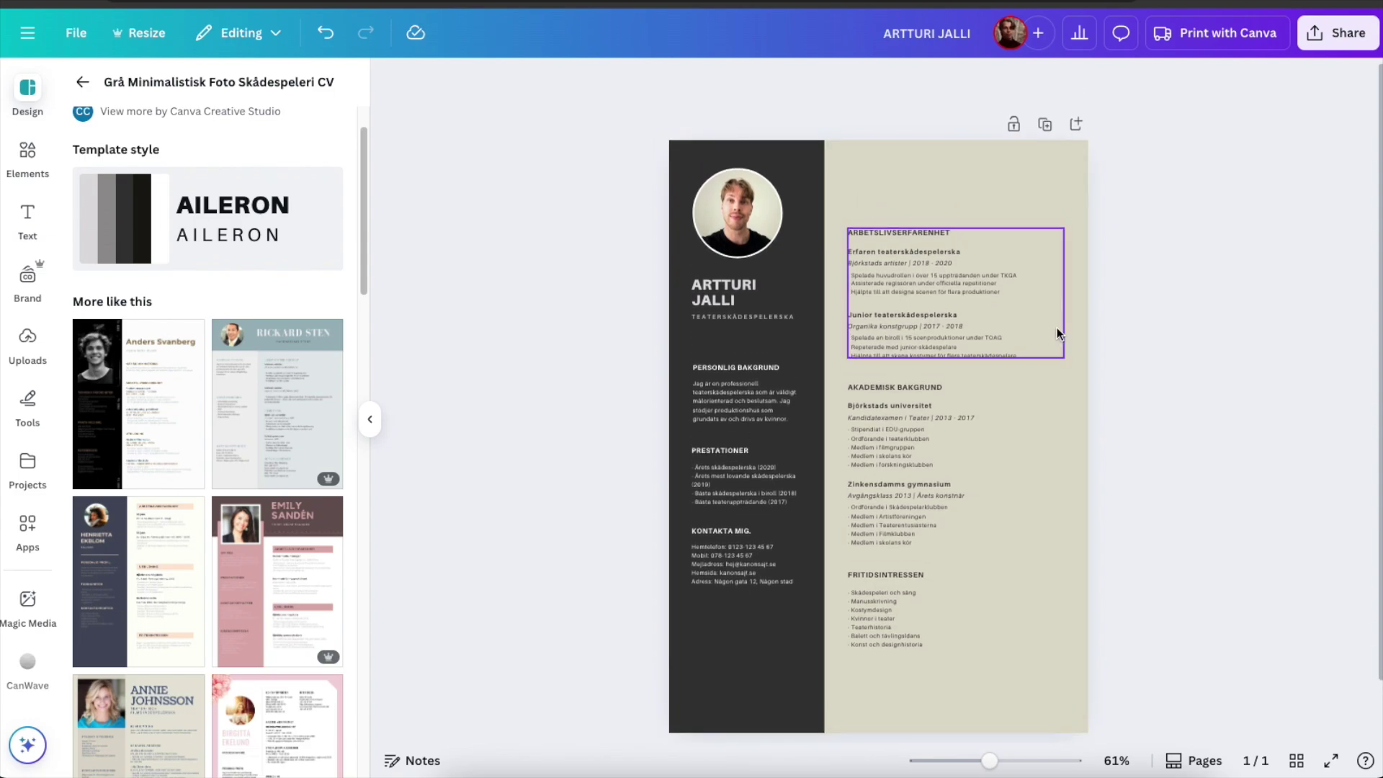
pyautogui.scroll(-1, 1056, 332)
pyautogui.scroll(1, 900, 231)
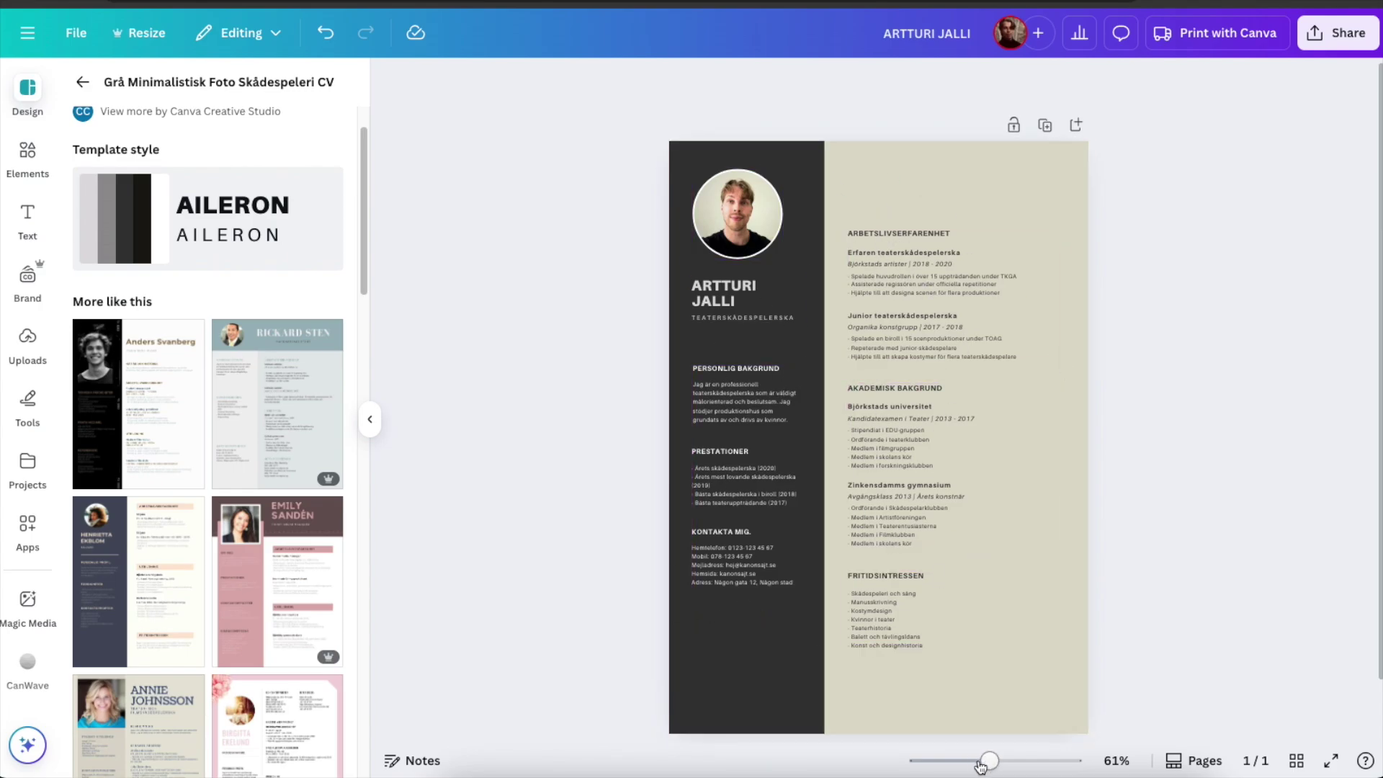
pyautogui.moveTo(988, 761); pyautogui.dragTo(1000, 761)
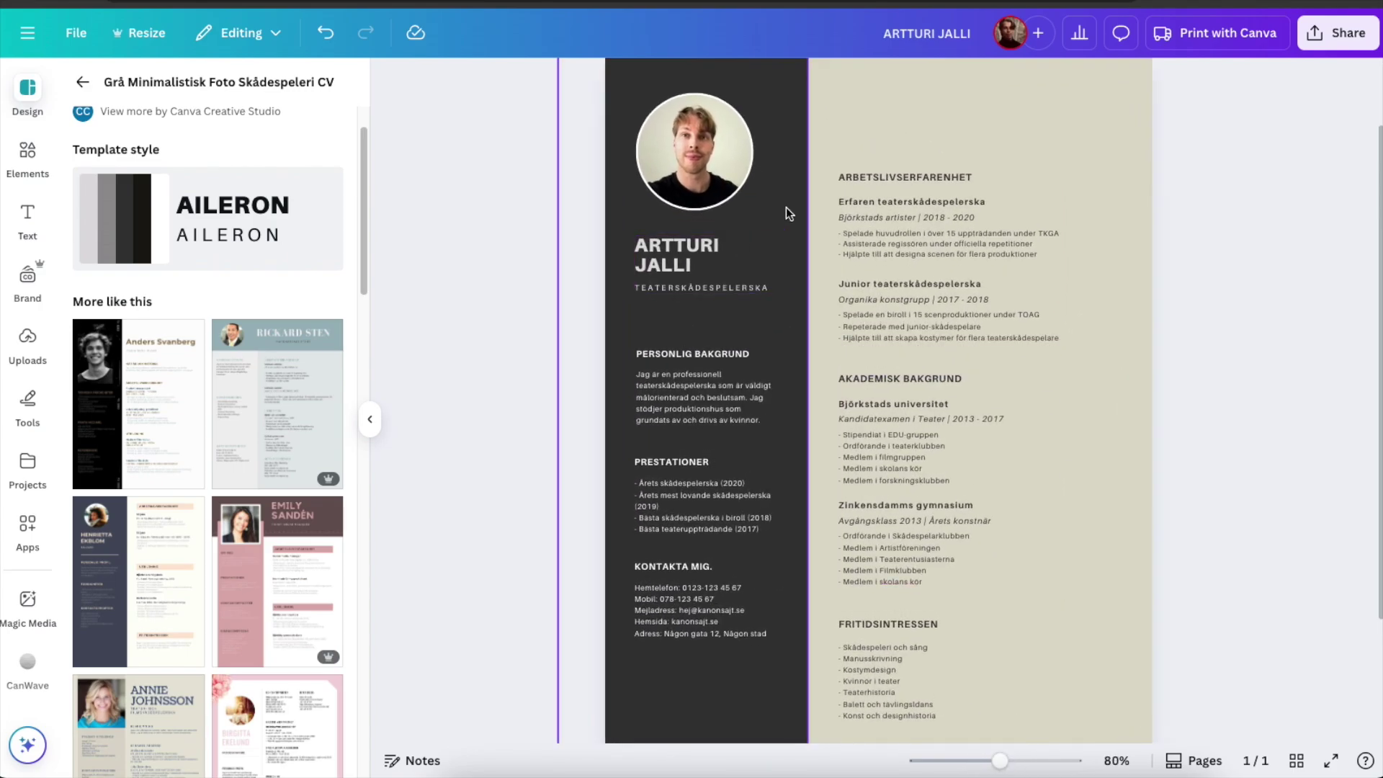
pyautogui.scroll(-2, 867, 187)
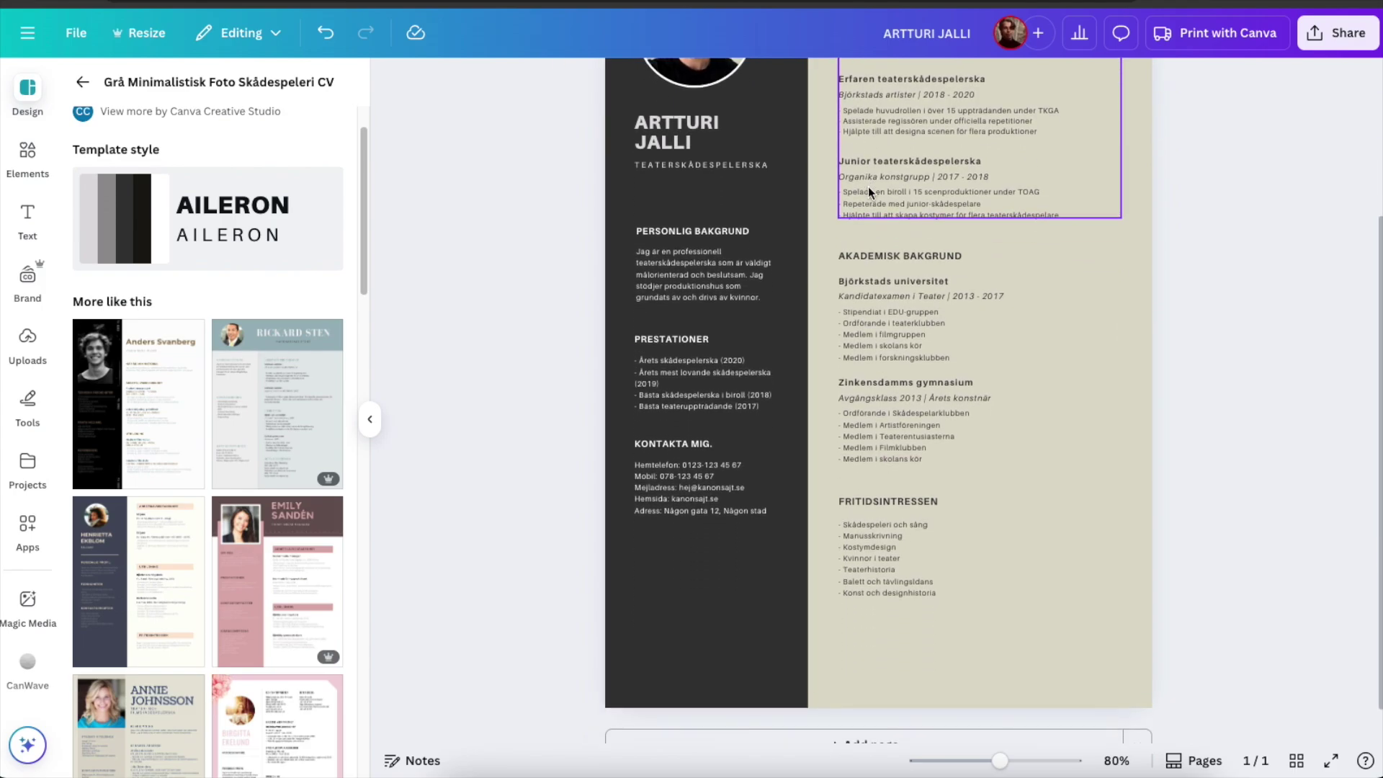
pyautogui.scroll(2, 900, 216)
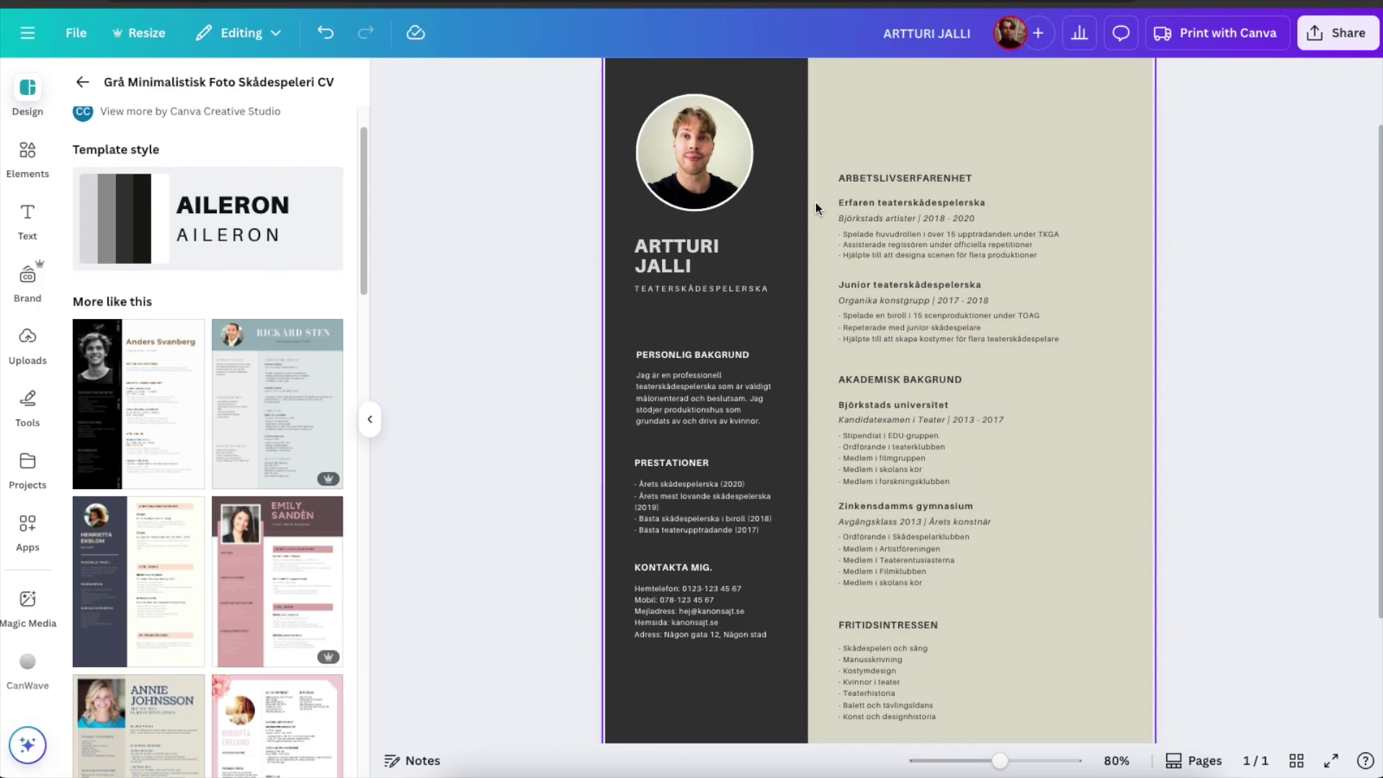
pyautogui.moveTo(998, 761); pyautogui.dragTo(992, 760)
pyautogui.scroll(1, 720, 410)
pyautogui.click(564, 288)
pyautogui.scroll(1, 566, 288)
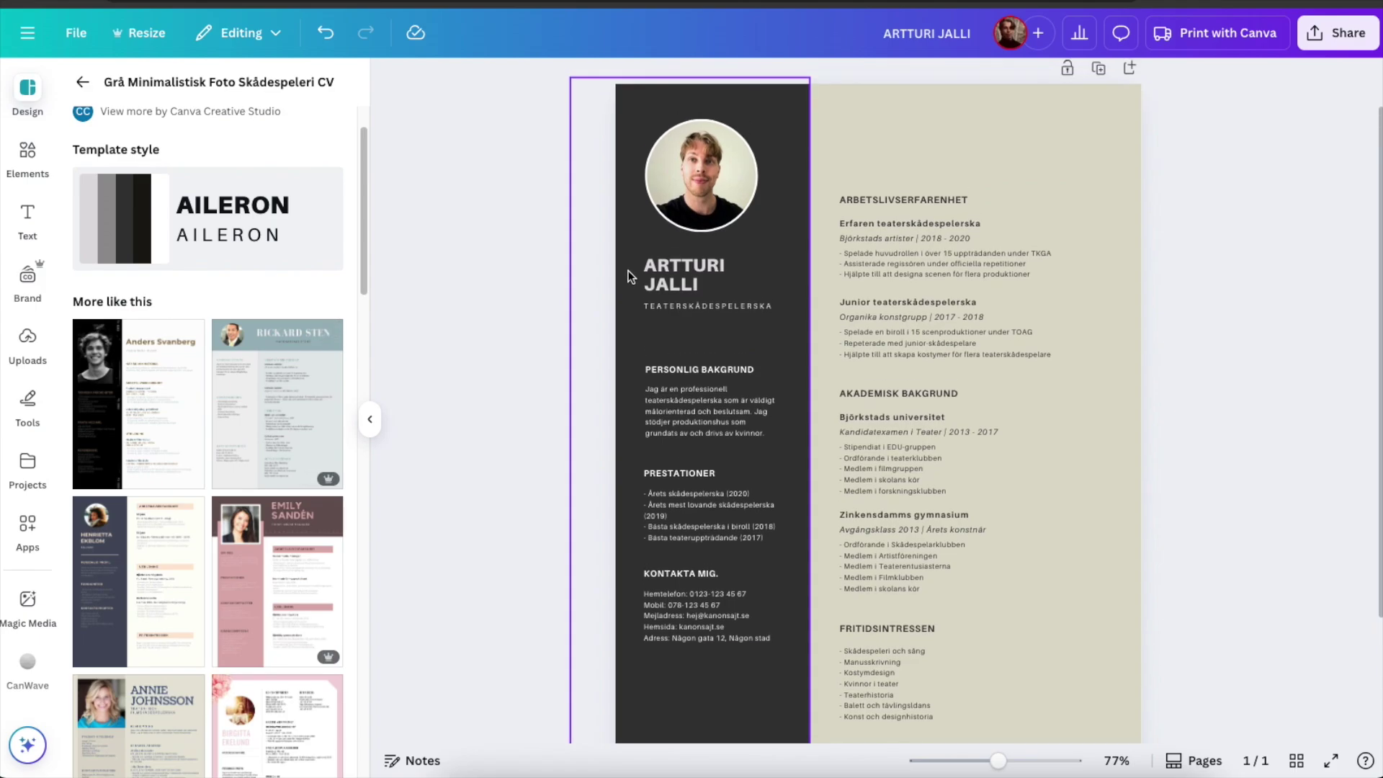
pyautogui.scroll(2, 566, 286)
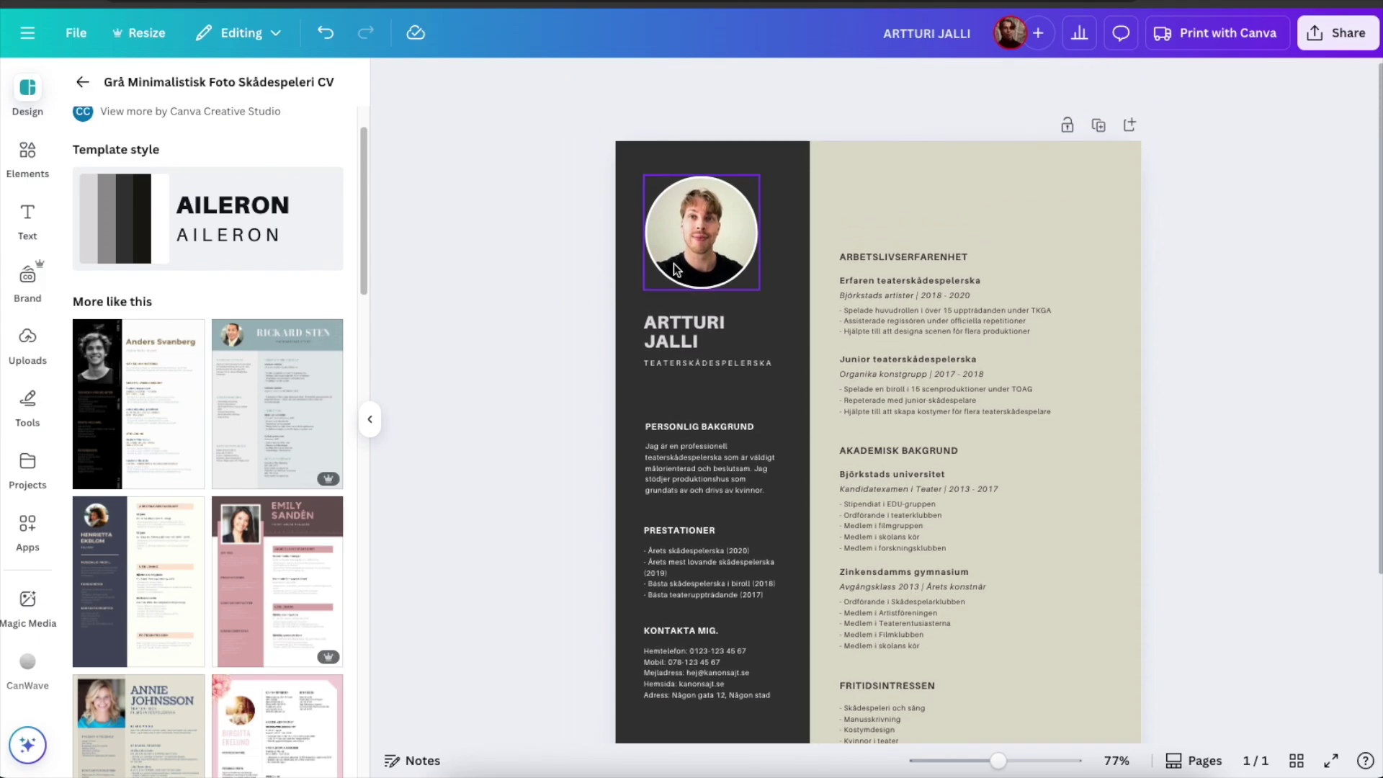
pyautogui.scroll(-1, 940, 309)
pyautogui.scroll(-2, 910, 378)
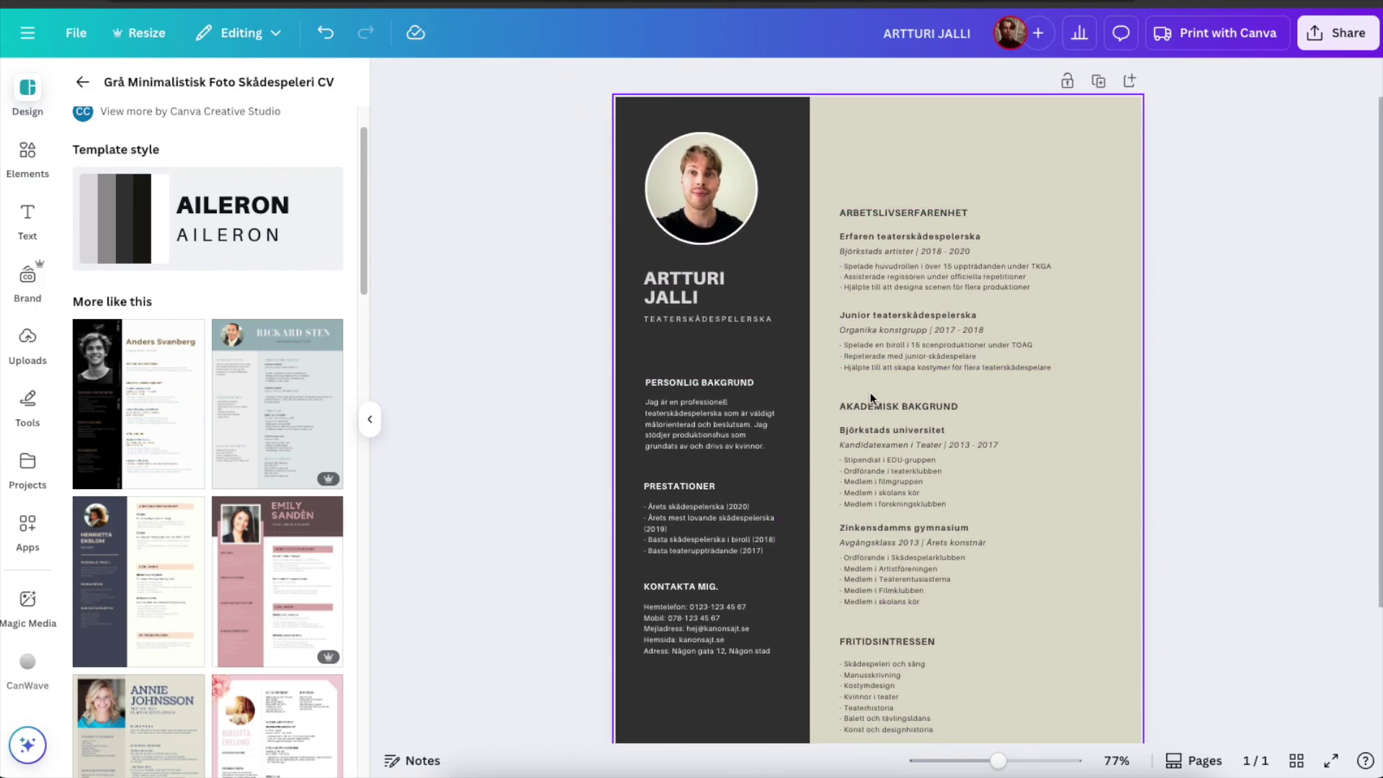
pyautogui.scroll(1, 922, 350)
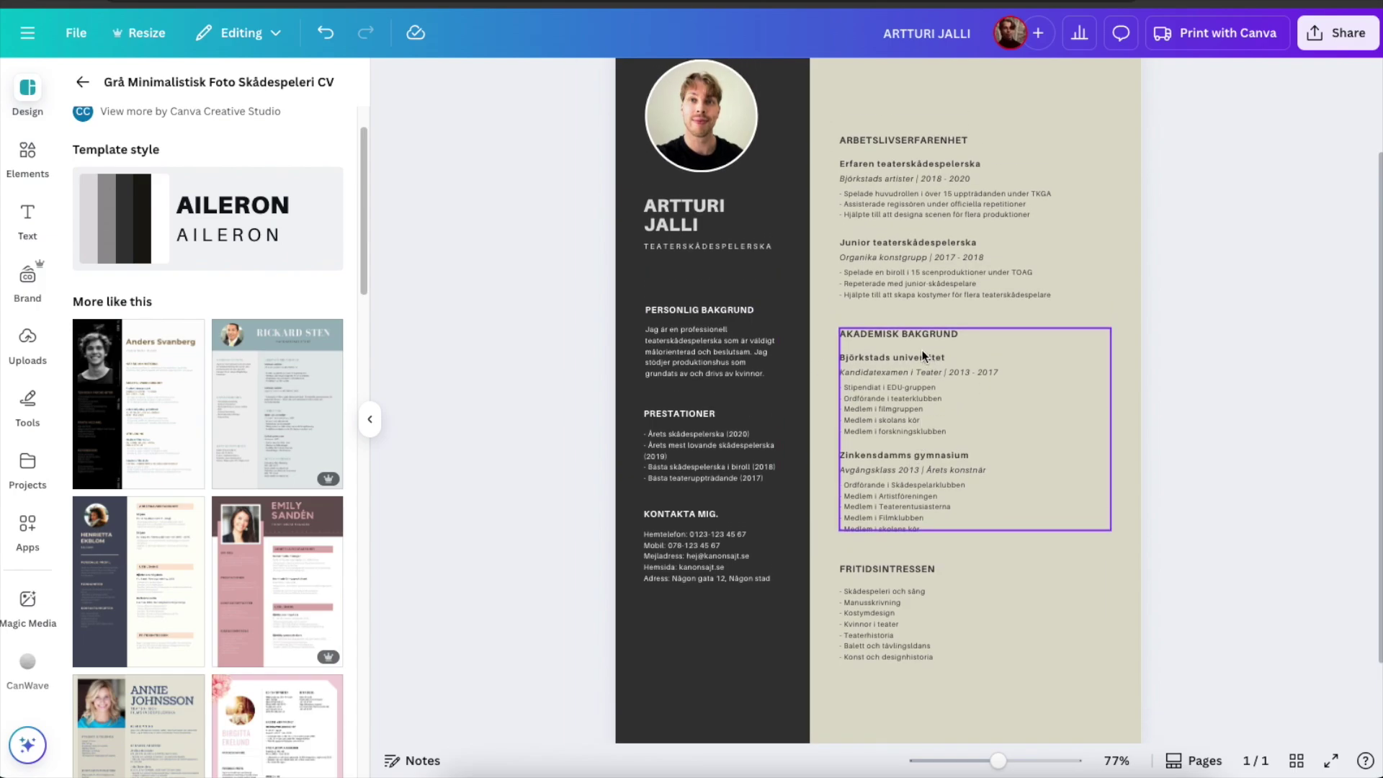
pyautogui.scroll(1, 906, 531)
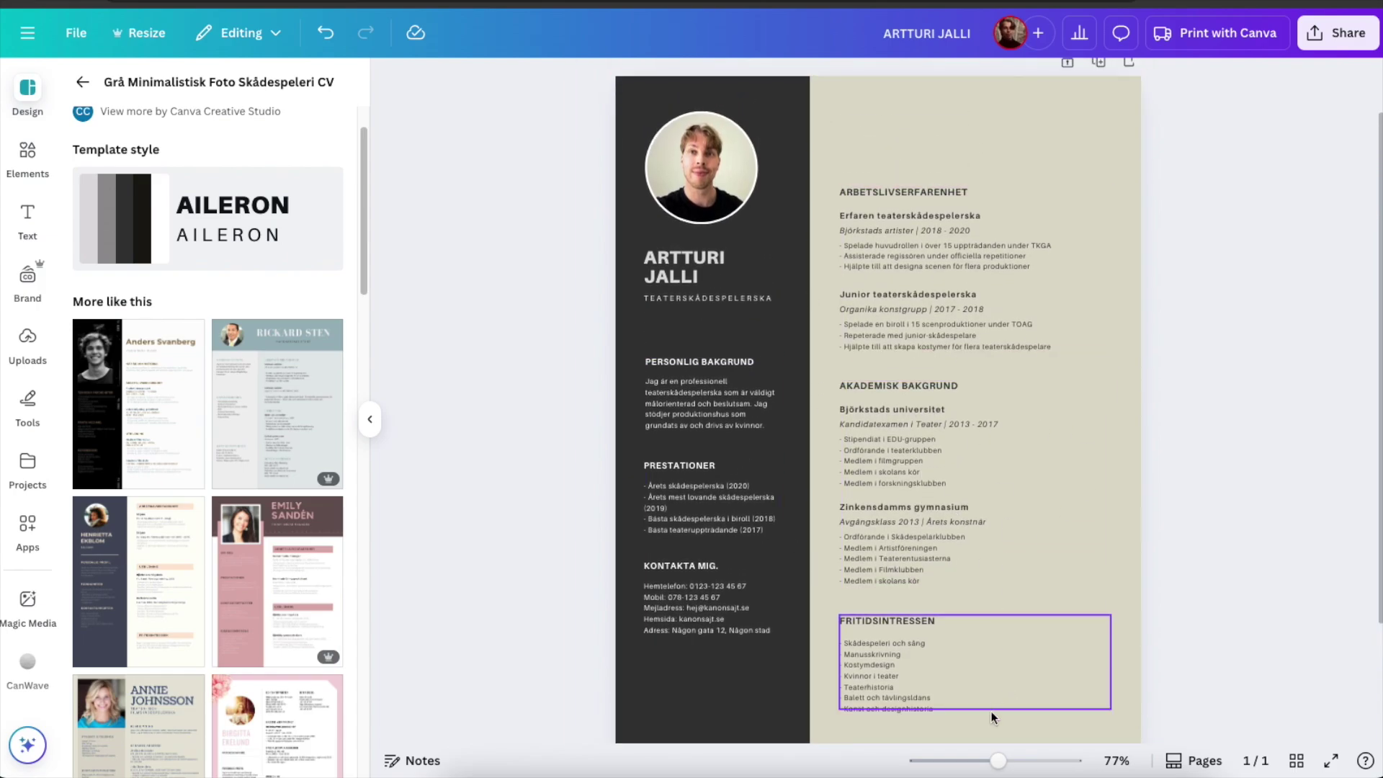
pyautogui.moveTo(992, 757); pyautogui.dragTo(983, 759)
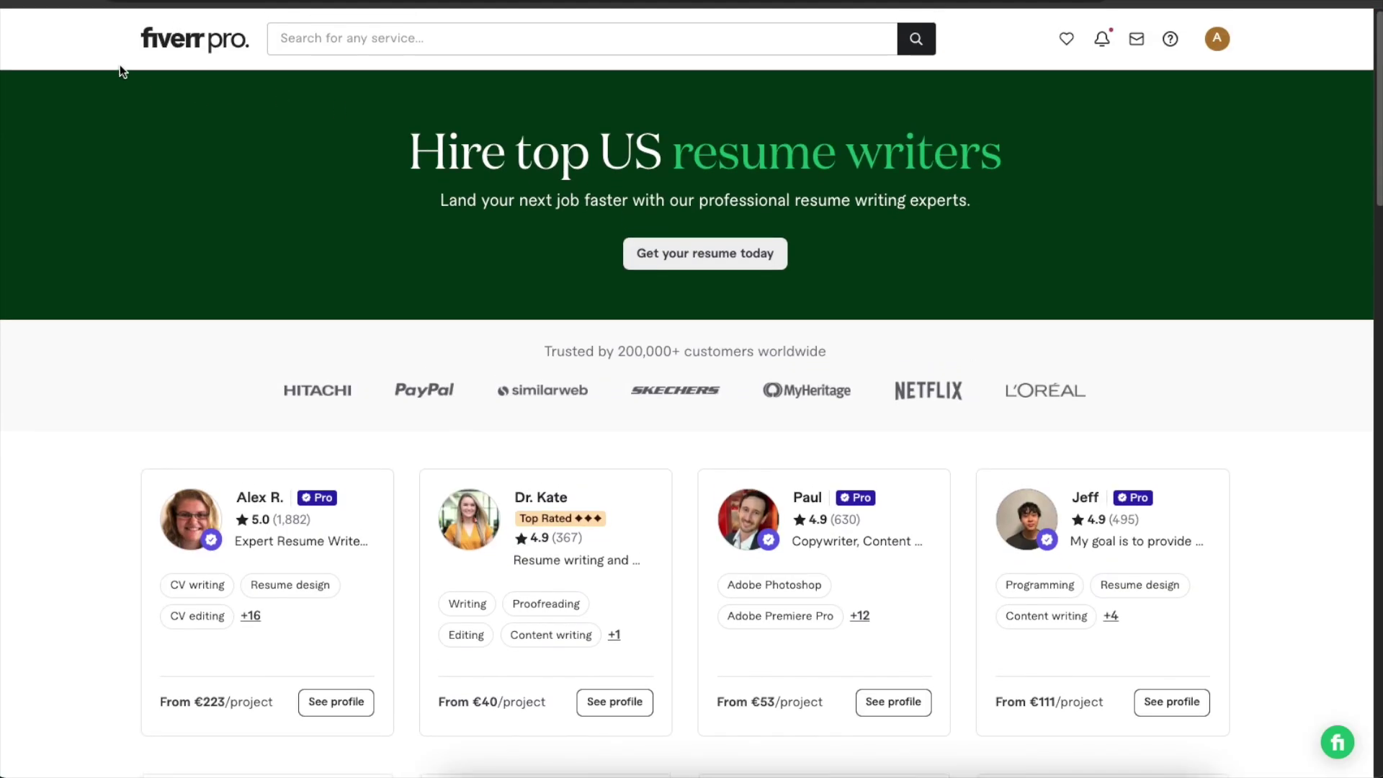
# Highlight the word 'resume' in the 'Hire top US resume writers' headline.
pyautogui.doubleClick(681, 155)
pyautogui.moveTo(884, 162); pyautogui.dragTo(1071, 160)
pyautogui.scroll(-3, 954, 195)
pyautogui.click(1130, 285)
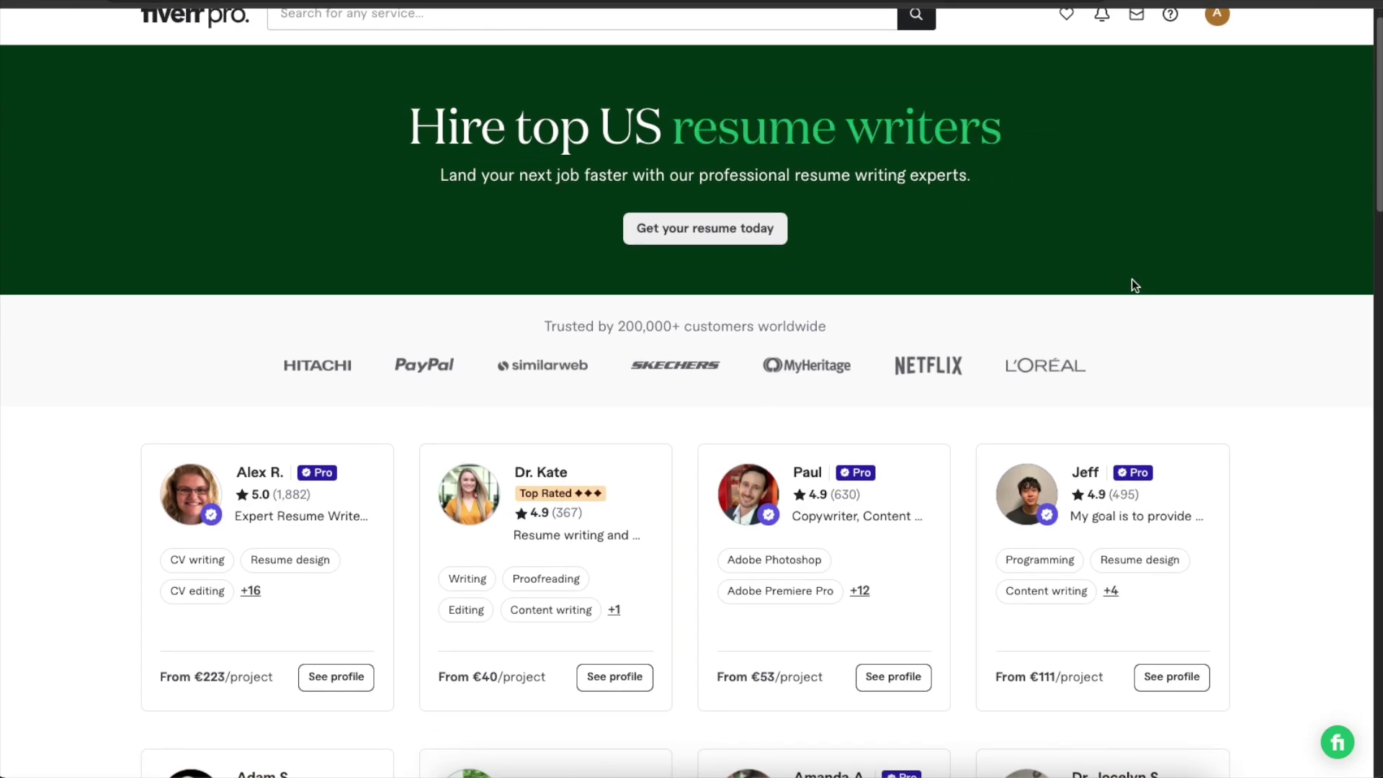
# Scroll through the writers' profile cards showing ratings, skills and starting prices.
pyautogui.scroll(1, 720, 353)
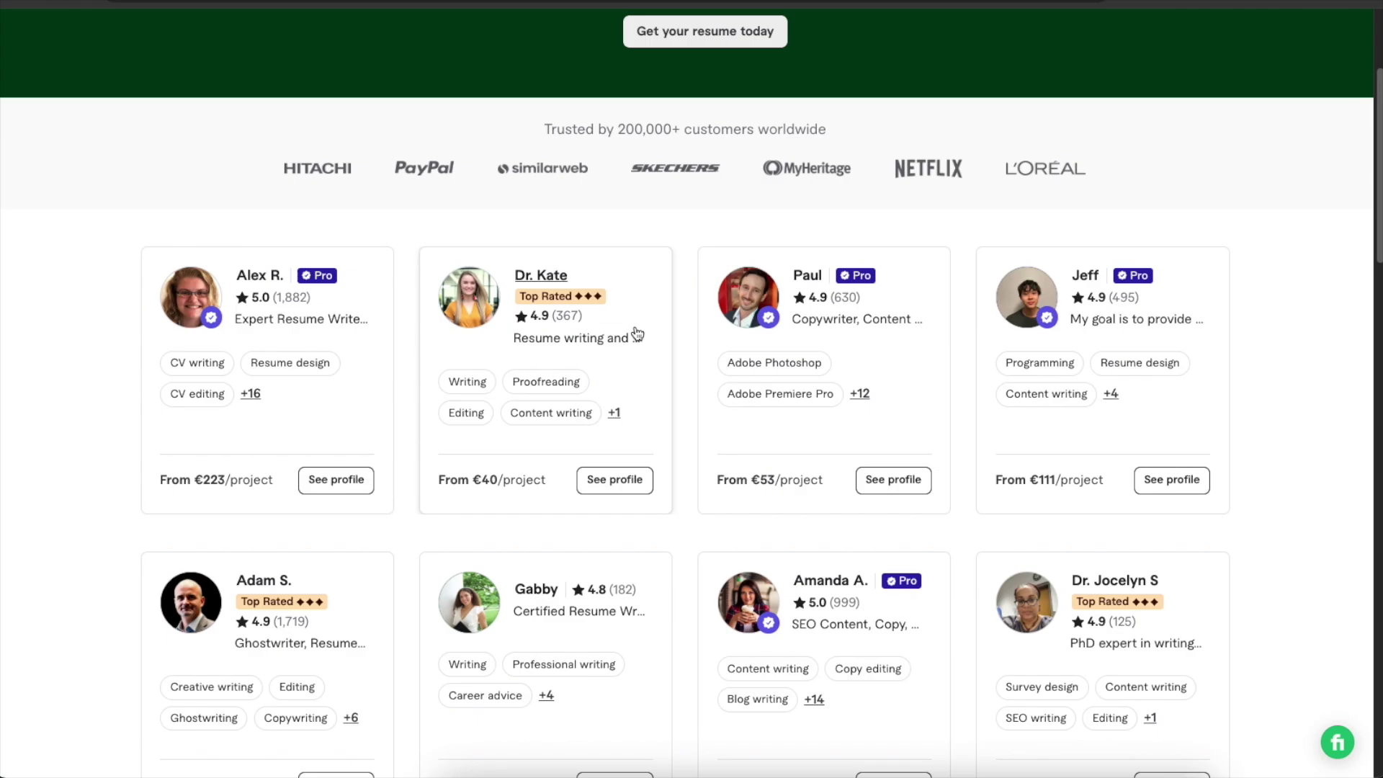
pyautogui.scroll(-1, 597, 263)
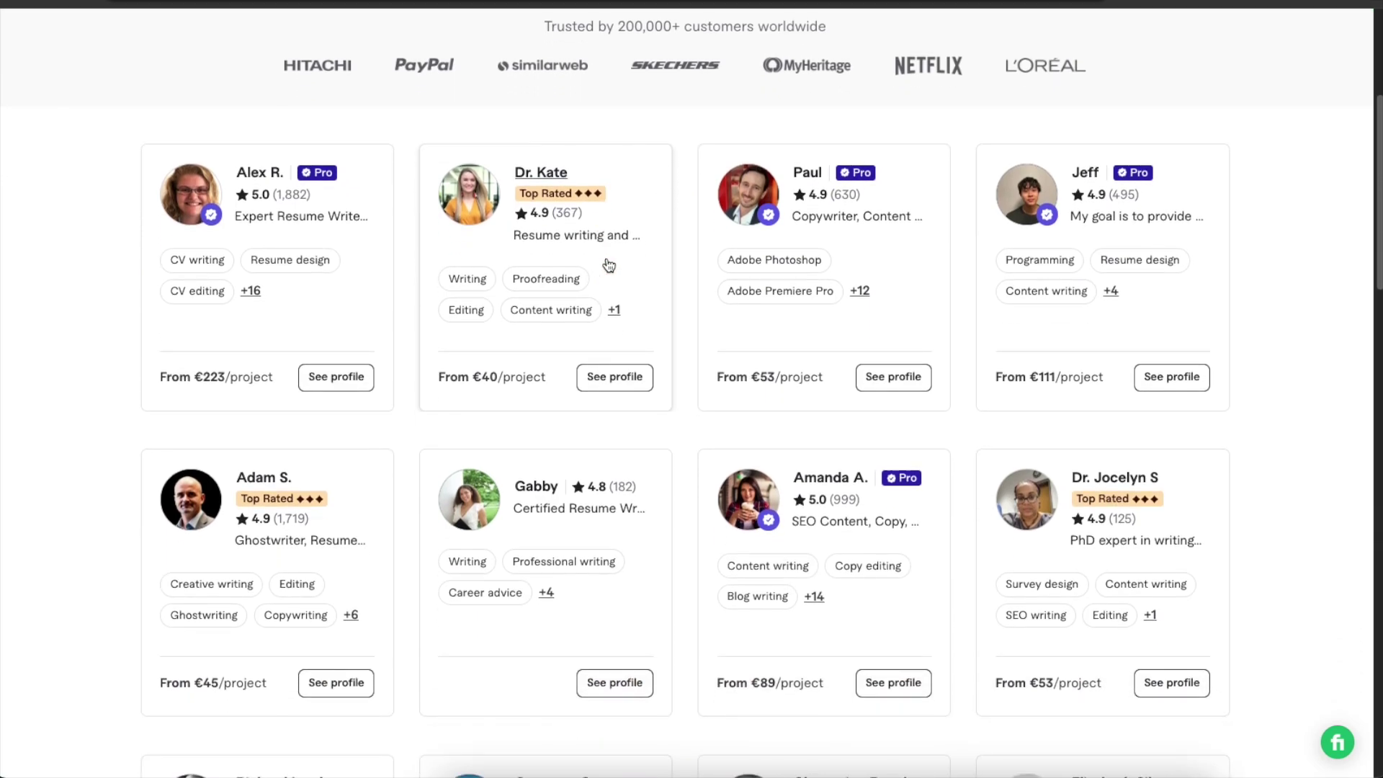
pyautogui.scroll(-1, 609, 266)
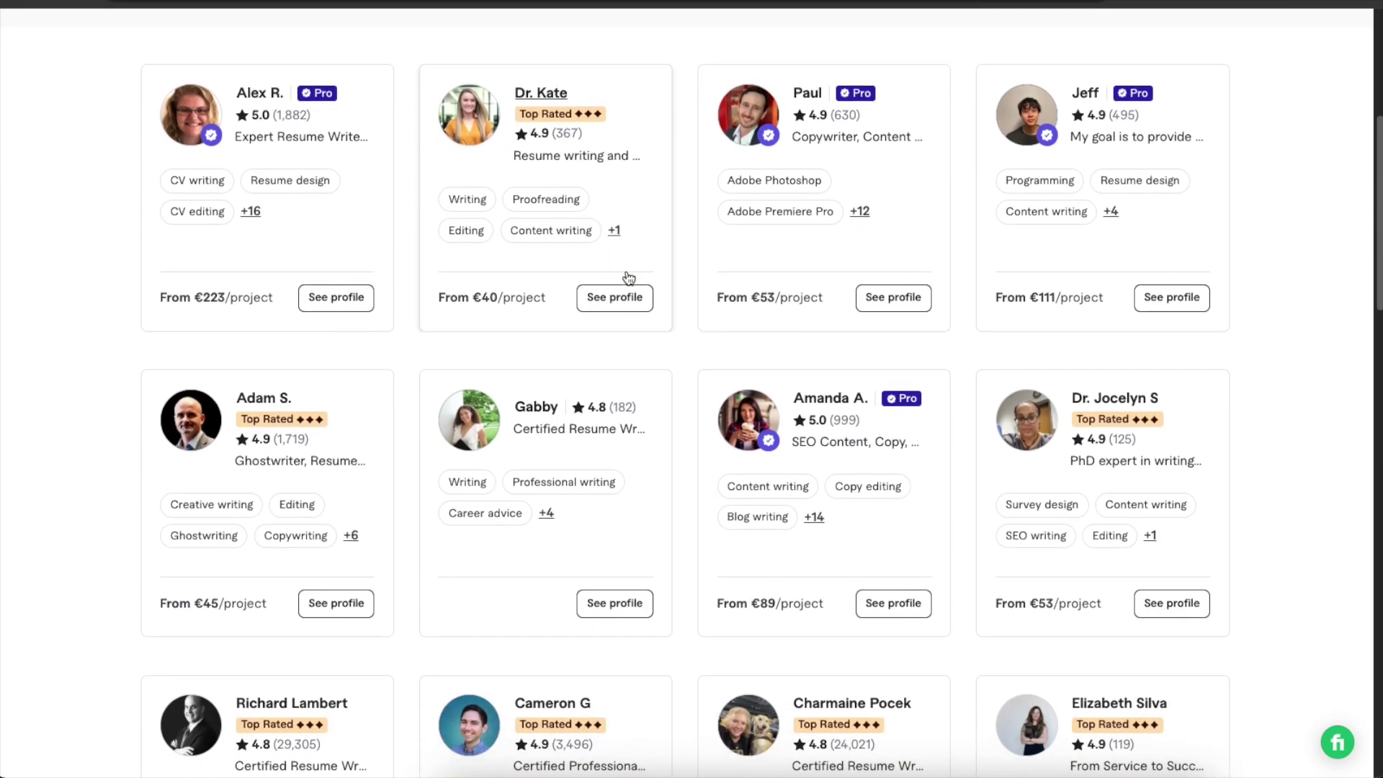
pyautogui.scroll(1, 628, 277)
pyautogui.scroll(2, 742, 310)
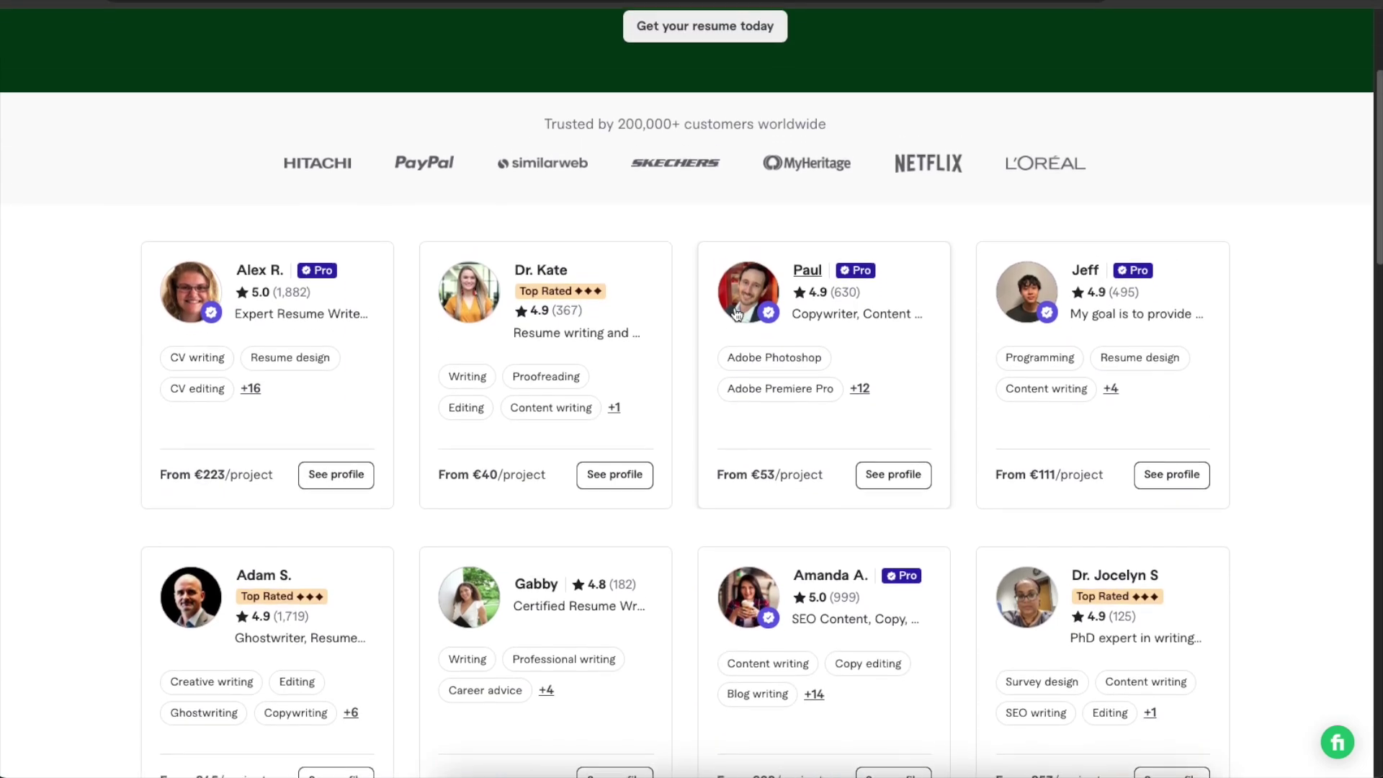
pyautogui.scroll(3, 691, 324)
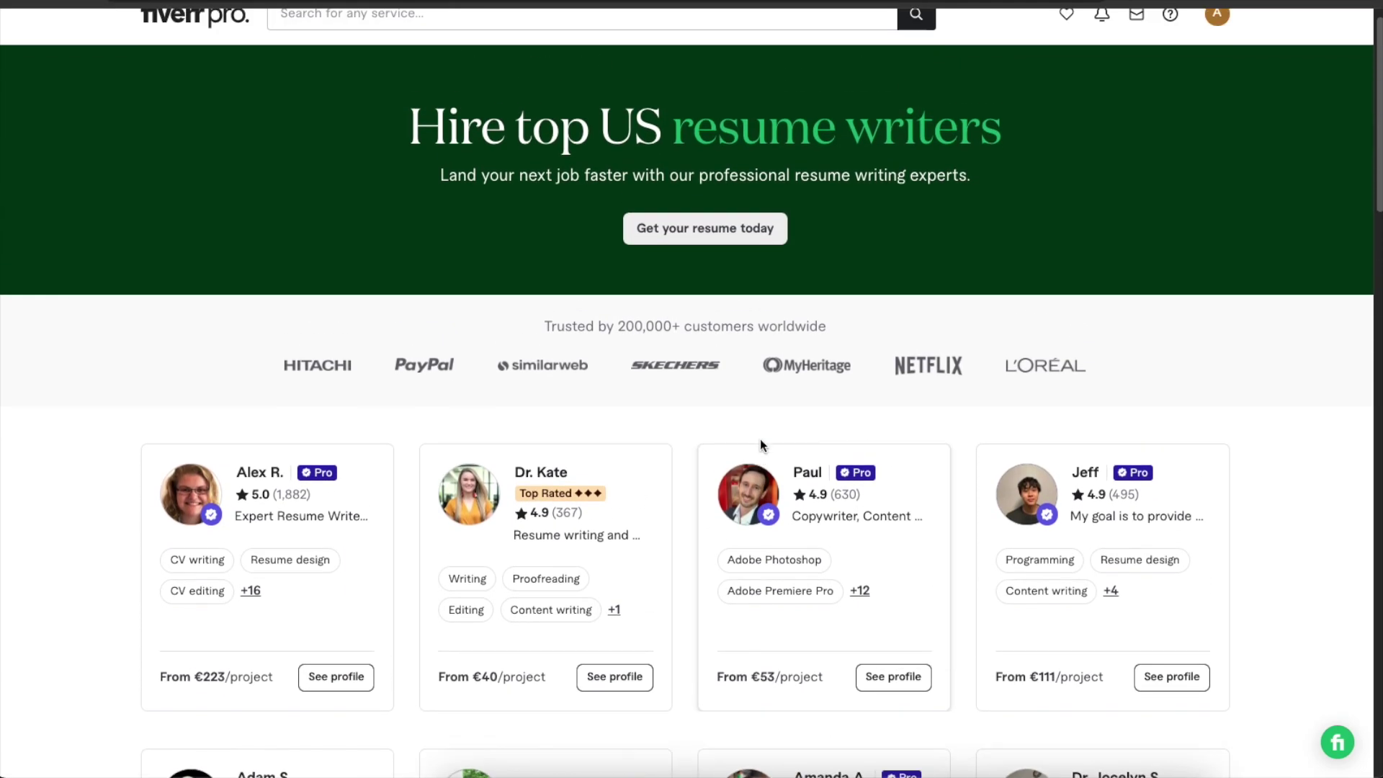
pyautogui.scroll(-2, 756, 441)
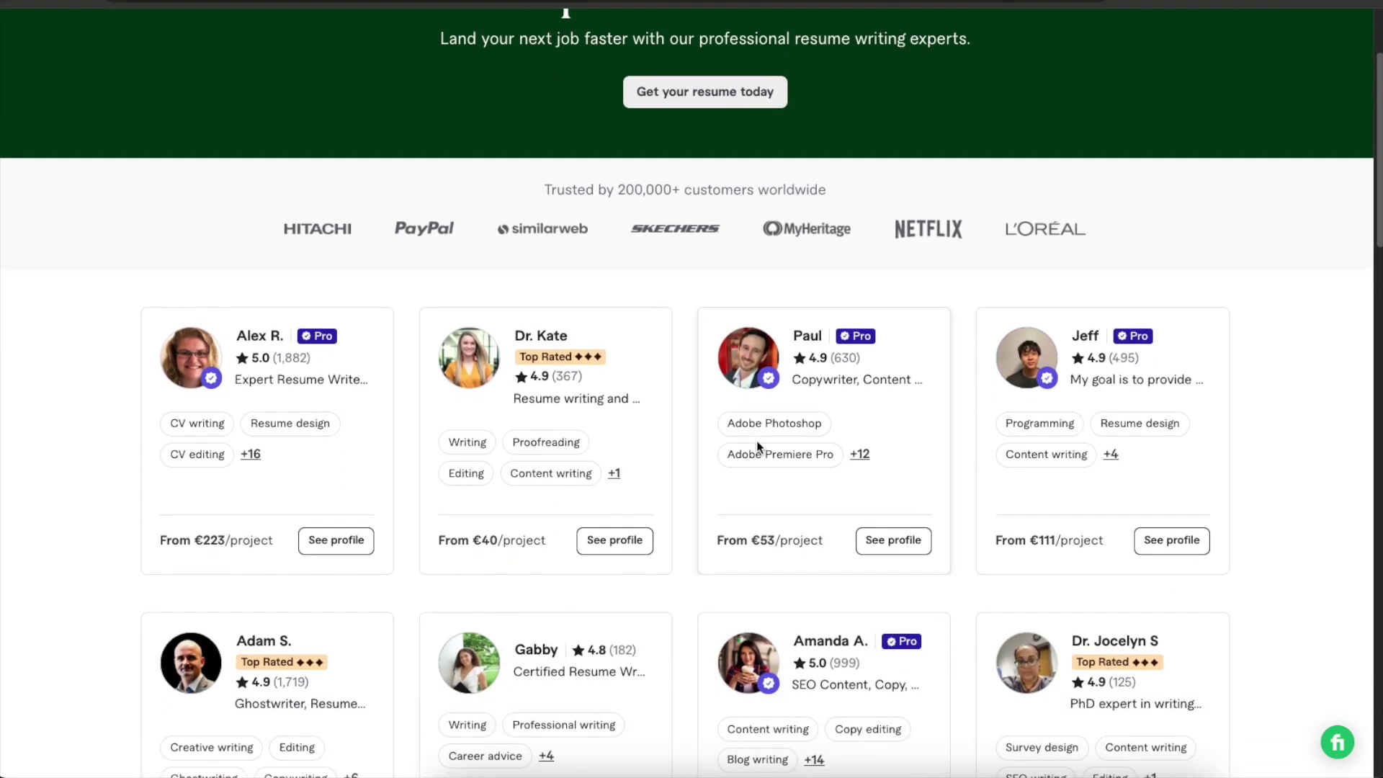
pyautogui.scroll(-2, 663, 436)
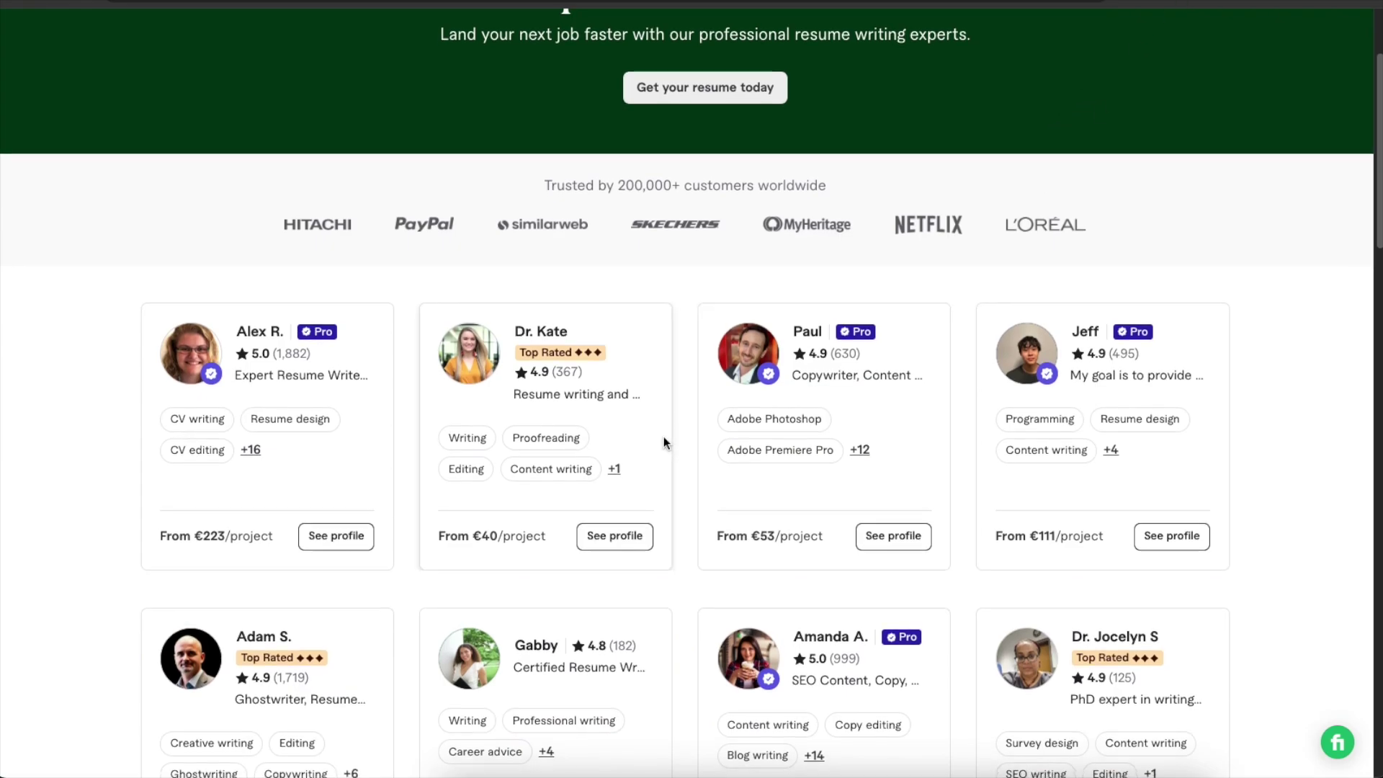
pyautogui.scroll(4, 683, 408)
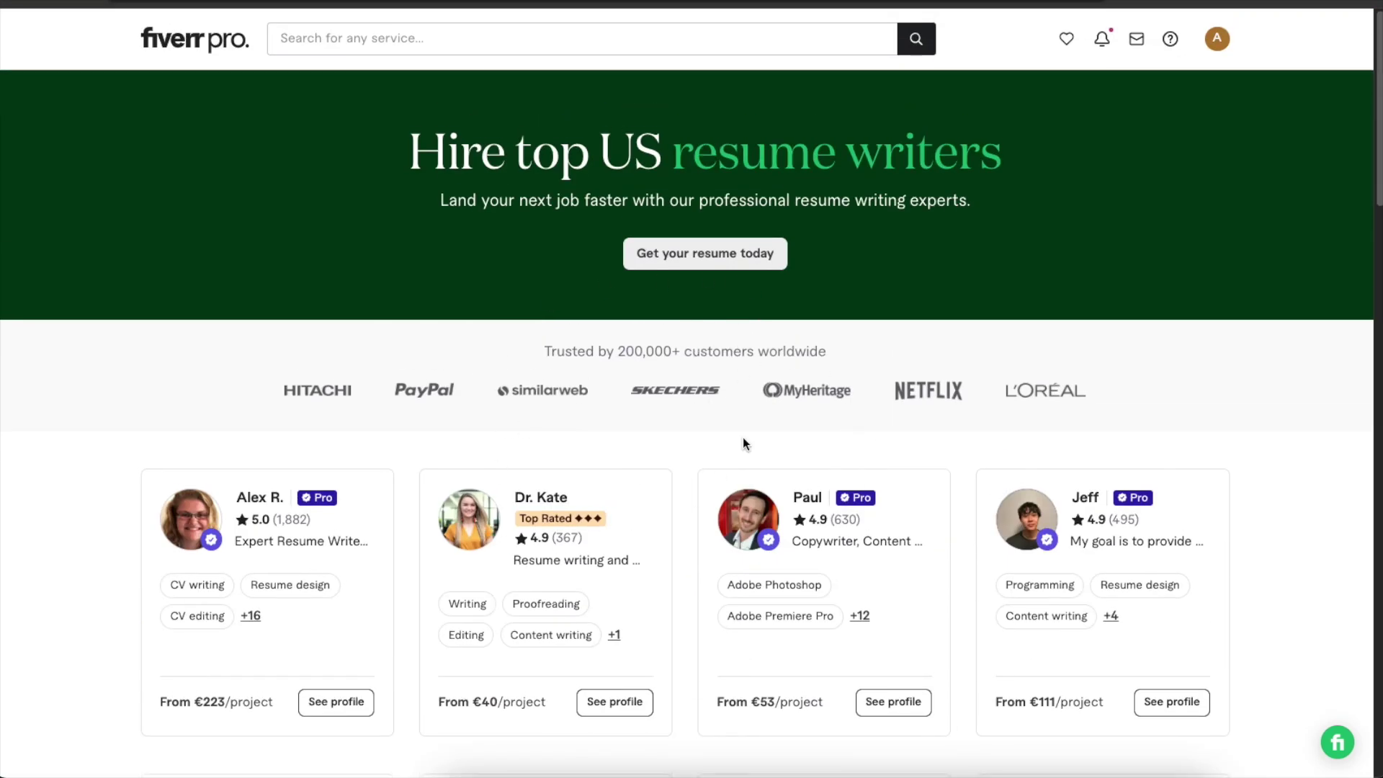
pyautogui.scroll(-2, 669, 396)
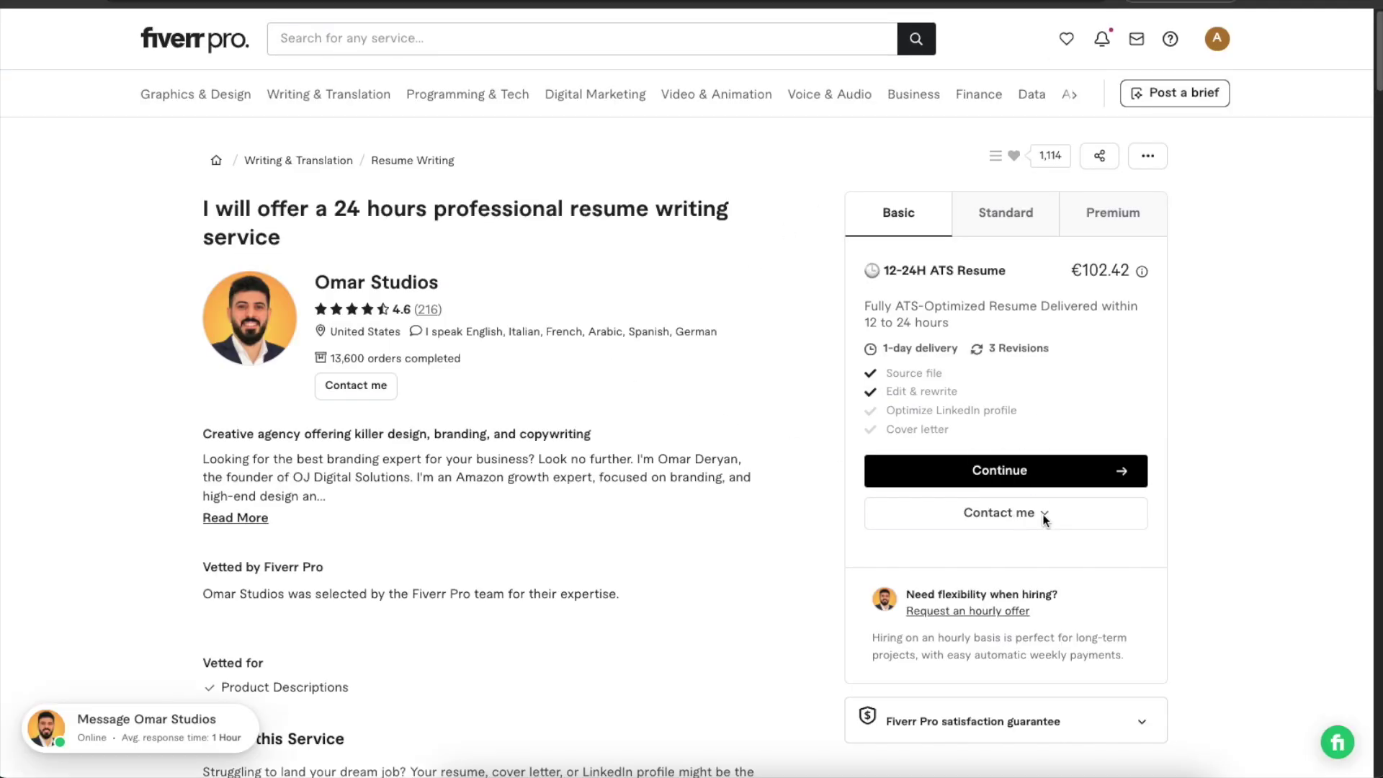
# Bring up the gig's Contact me options and highlight the seller's name.
pyautogui.click(1043, 516)
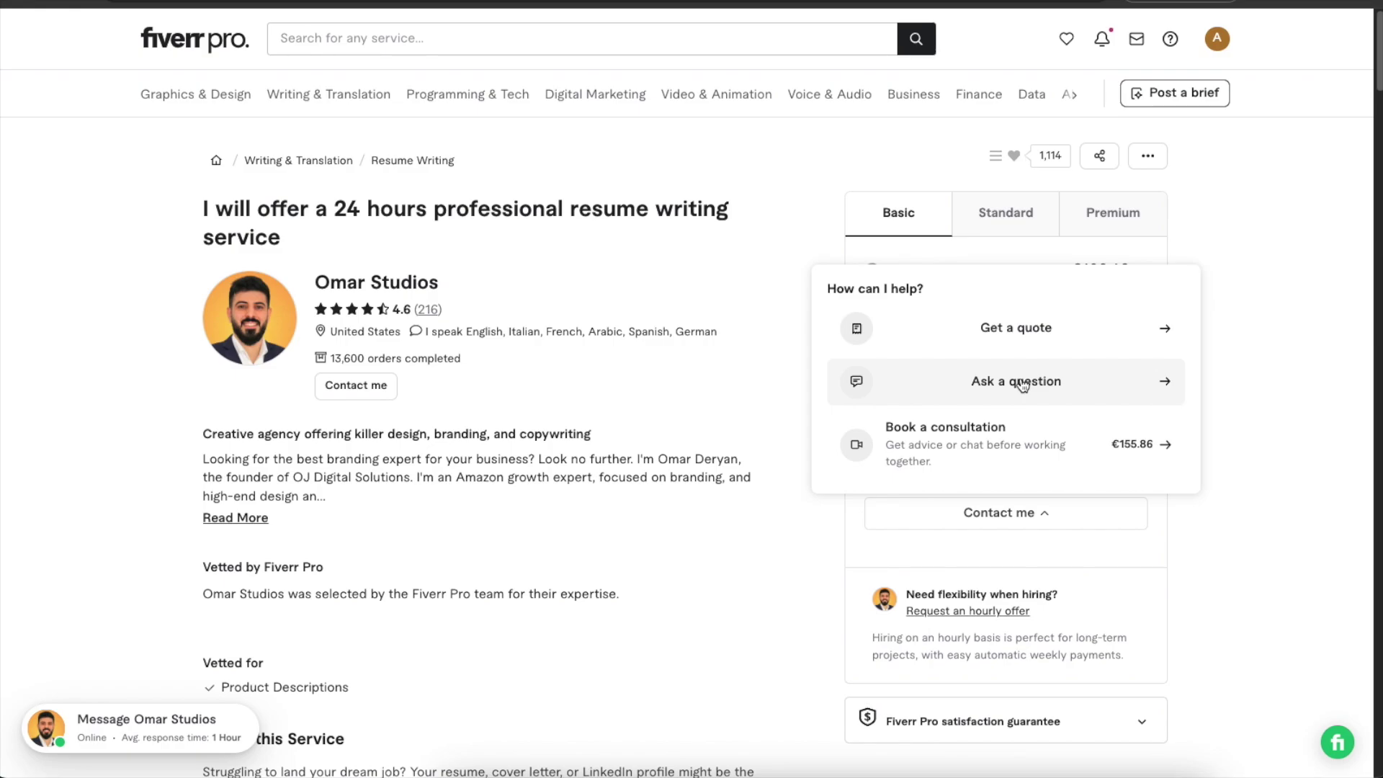
pyautogui.click(1281, 408)
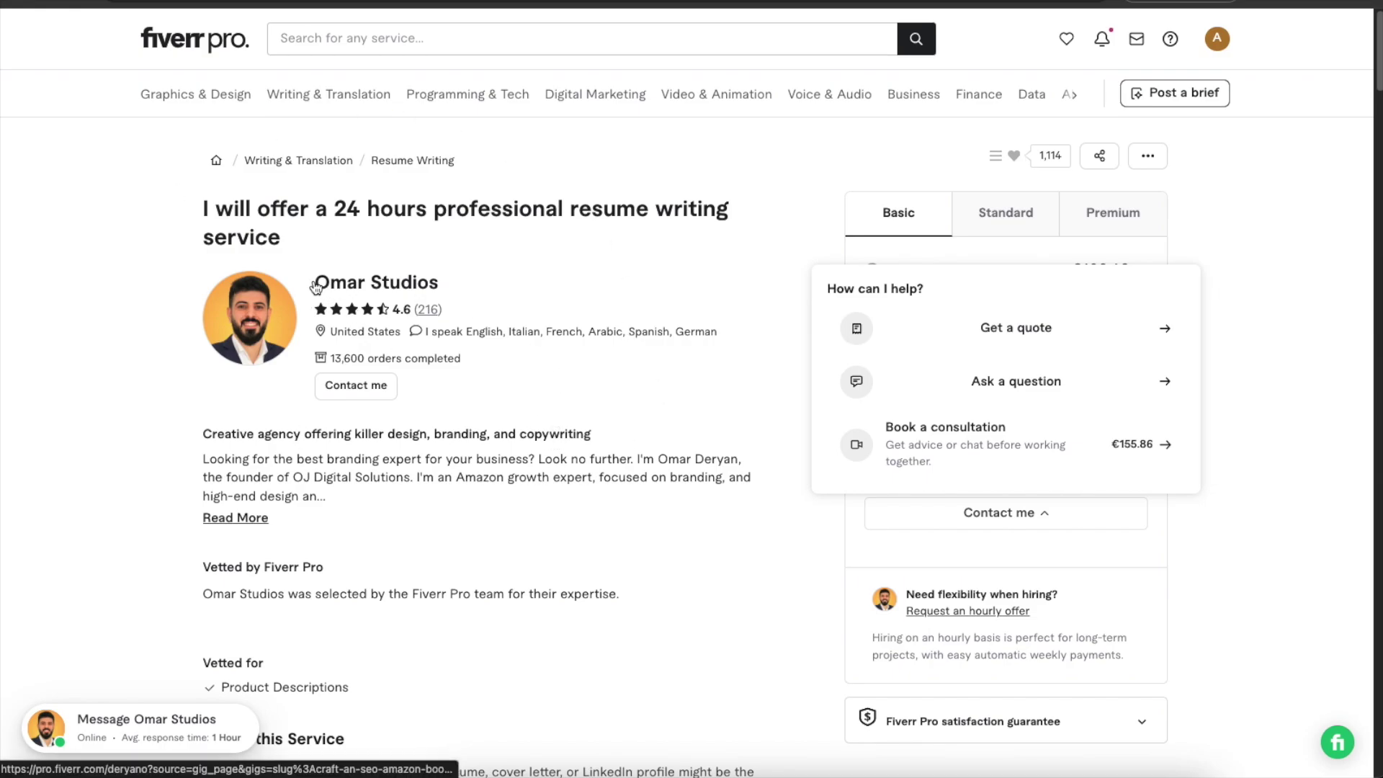
pyautogui.moveTo(439, 282); pyautogui.dragTo(312, 281)
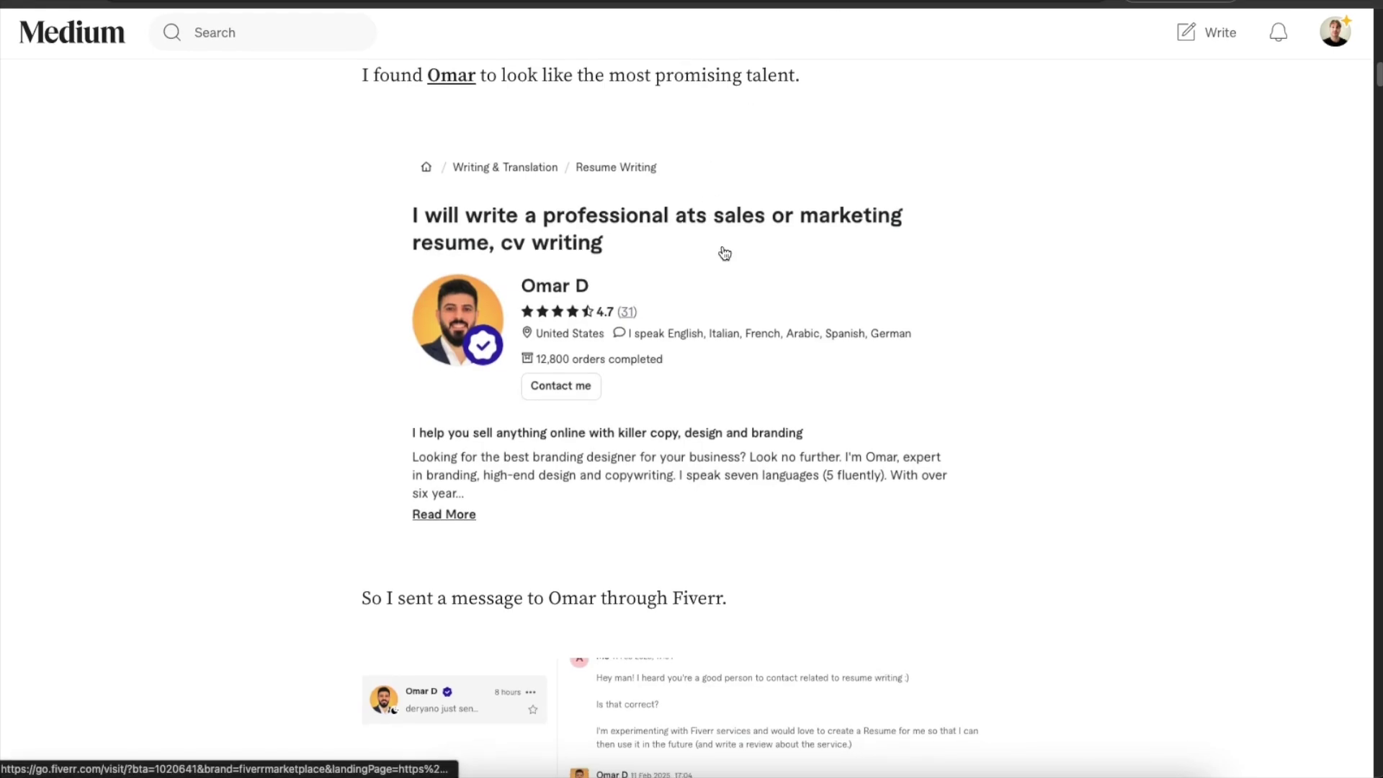
# Scroll past the custom offer card and questionnaire screenshot to the delivered résumé image.
pyautogui.scroll(15, 722, 211)
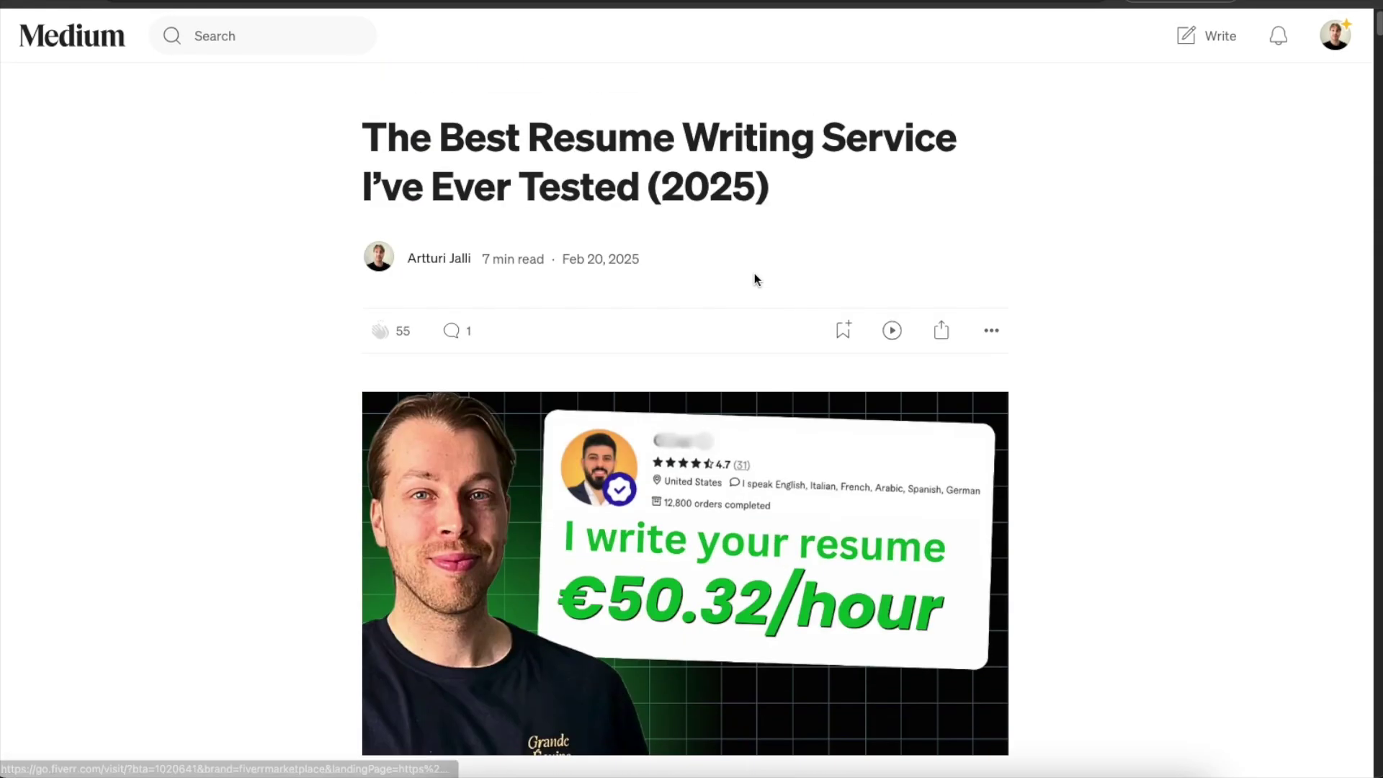
pyautogui.scroll(-10, 808, 236)
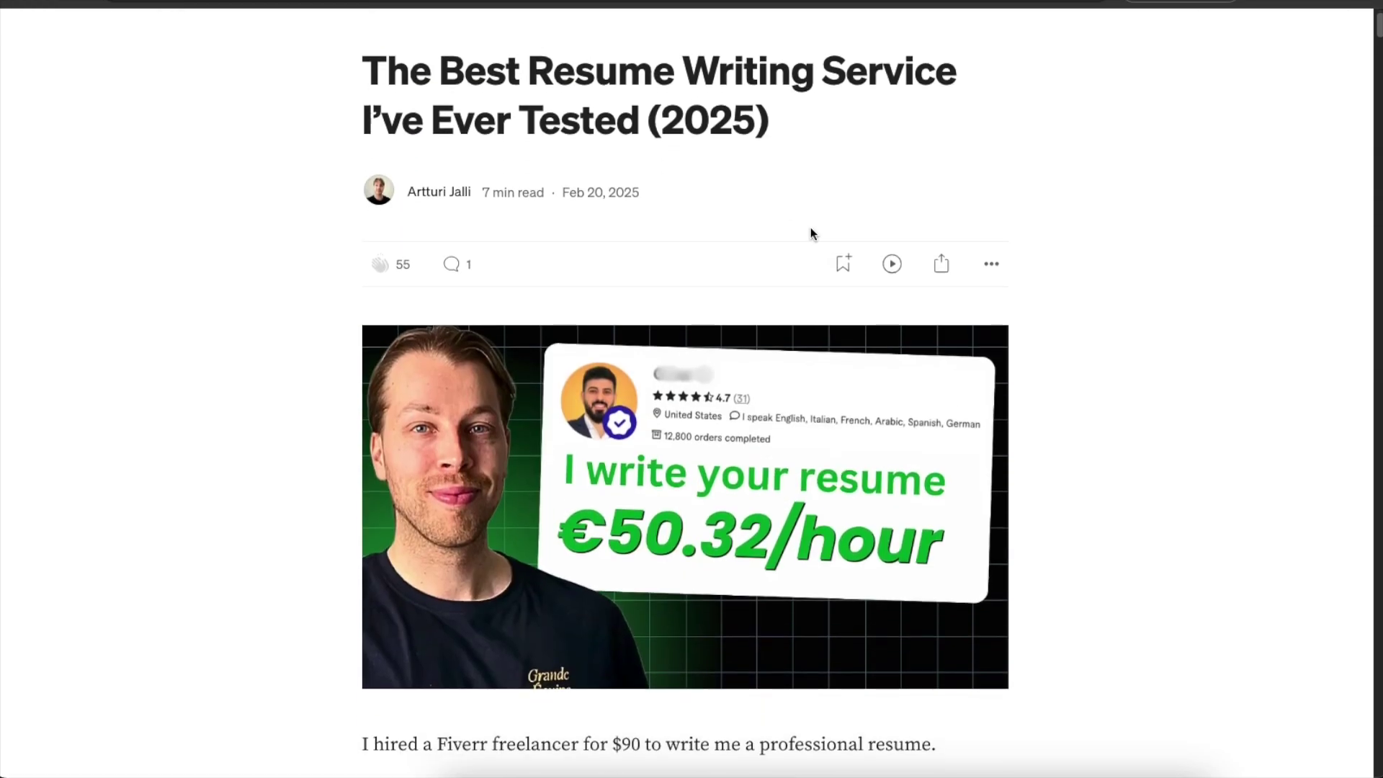
pyautogui.scroll(-12, 810, 236)
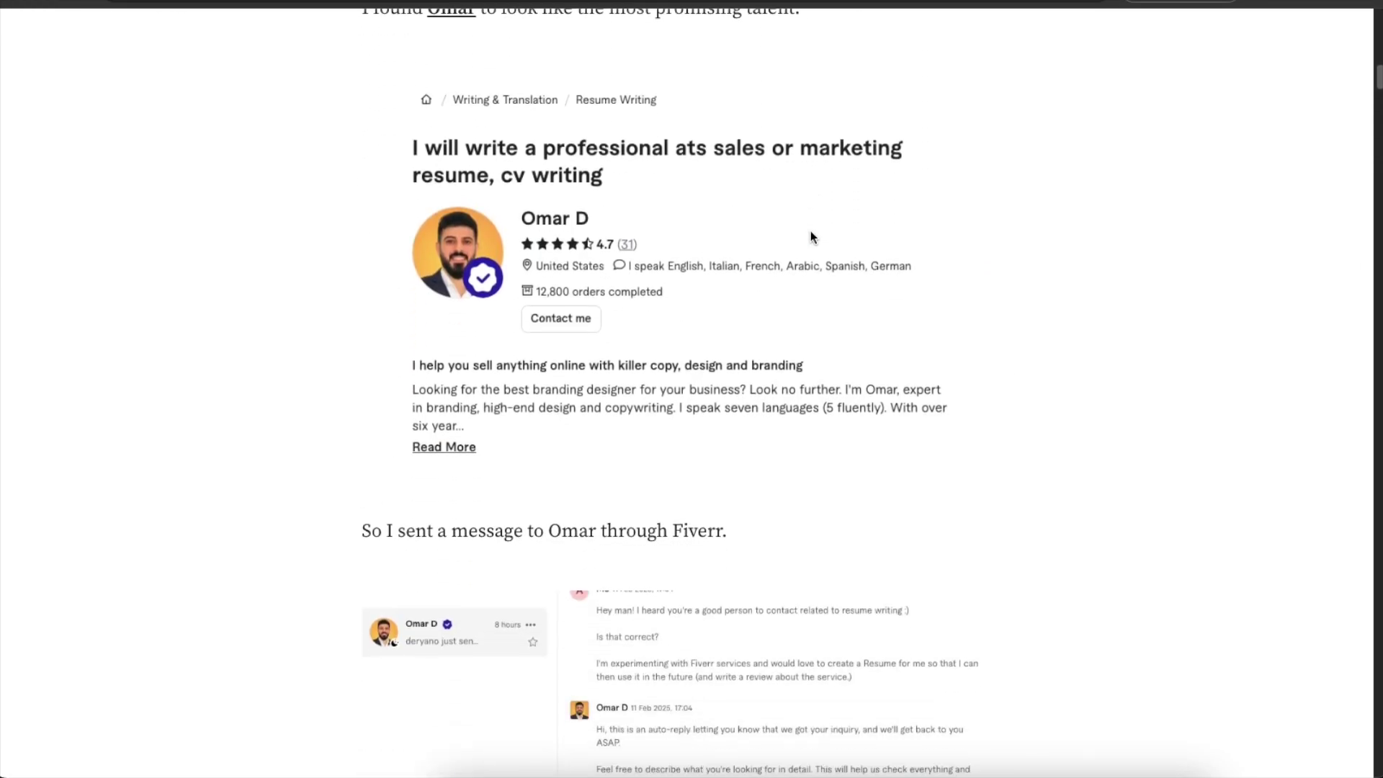
pyautogui.scroll(-7, 713, 216)
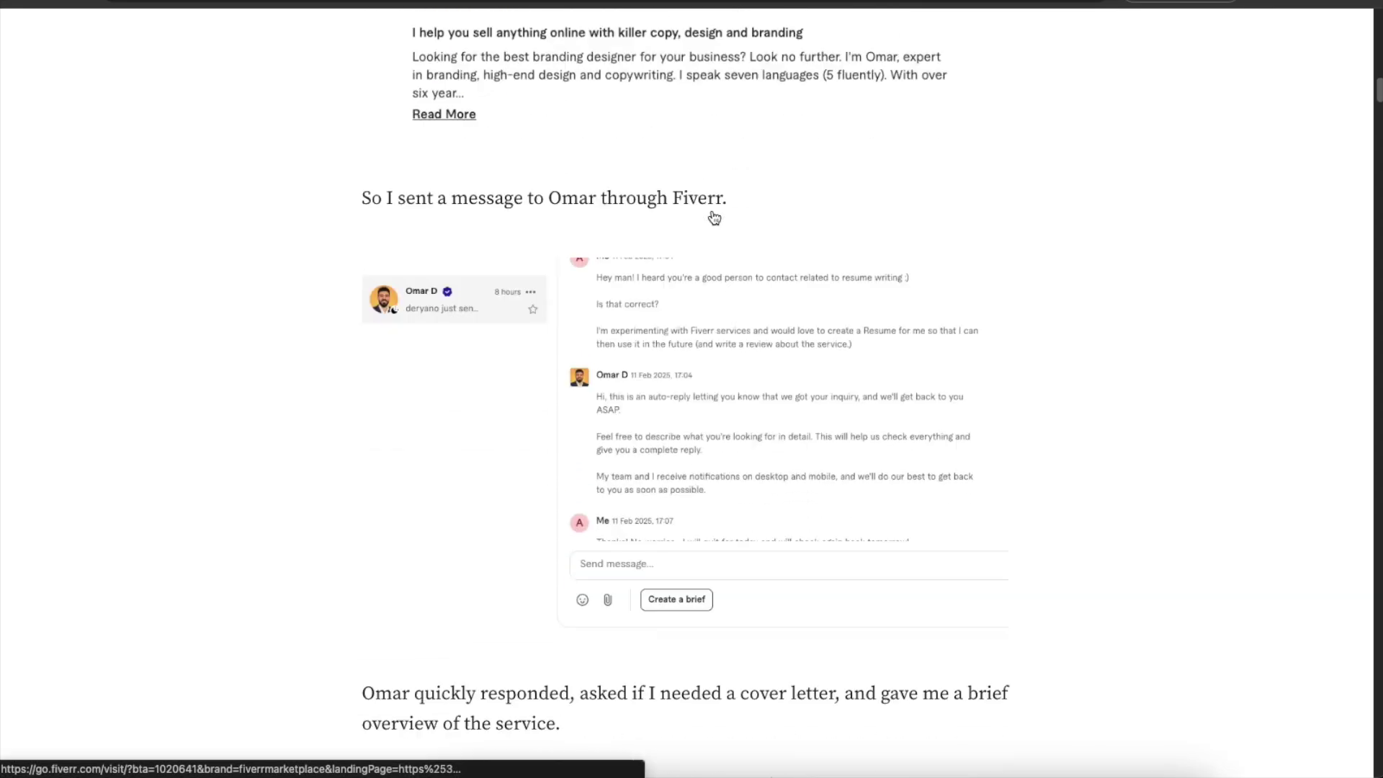
pyautogui.scroll(1, 735, 209)
pyautogui.scroll(1, 688, 246)
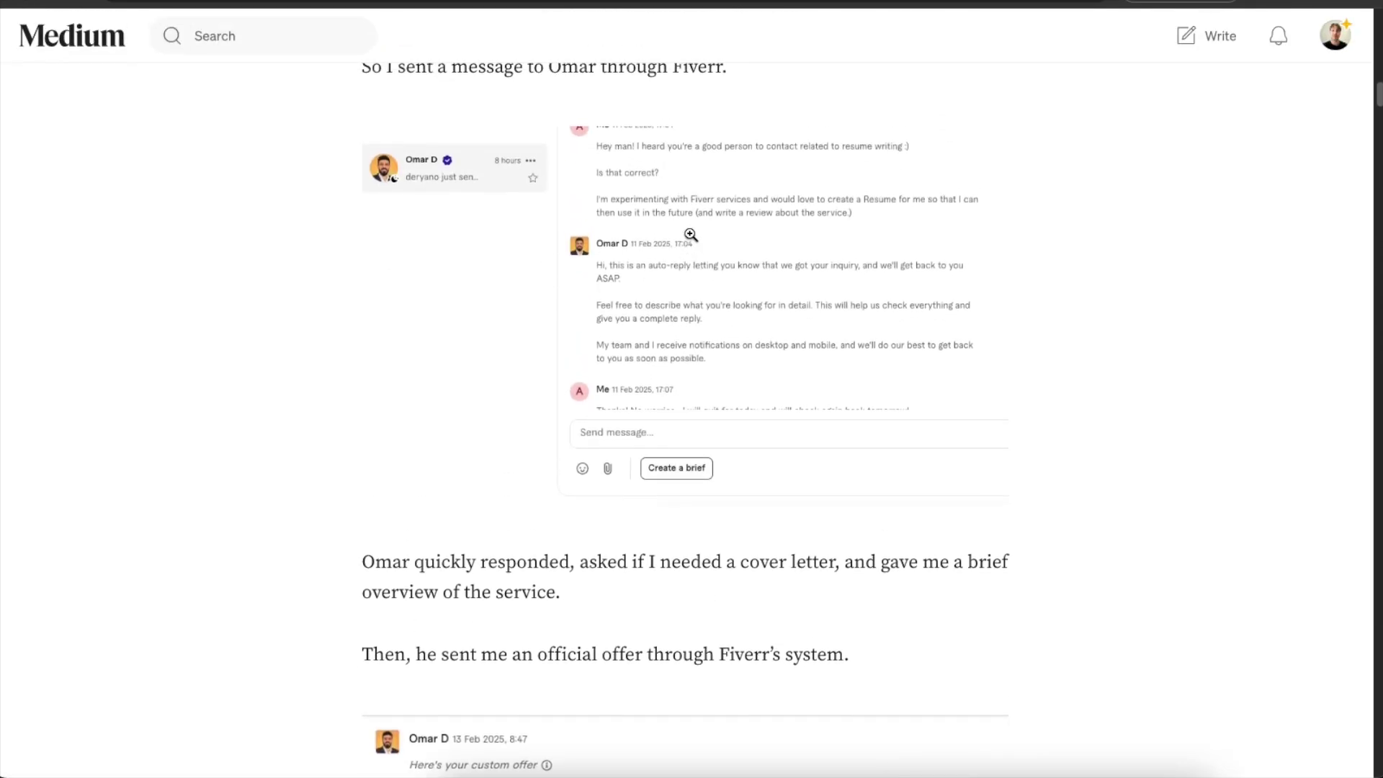
pyautogui.scroll(-3, 713, 290)
pyautogui.scroll(-7, 713, 290)
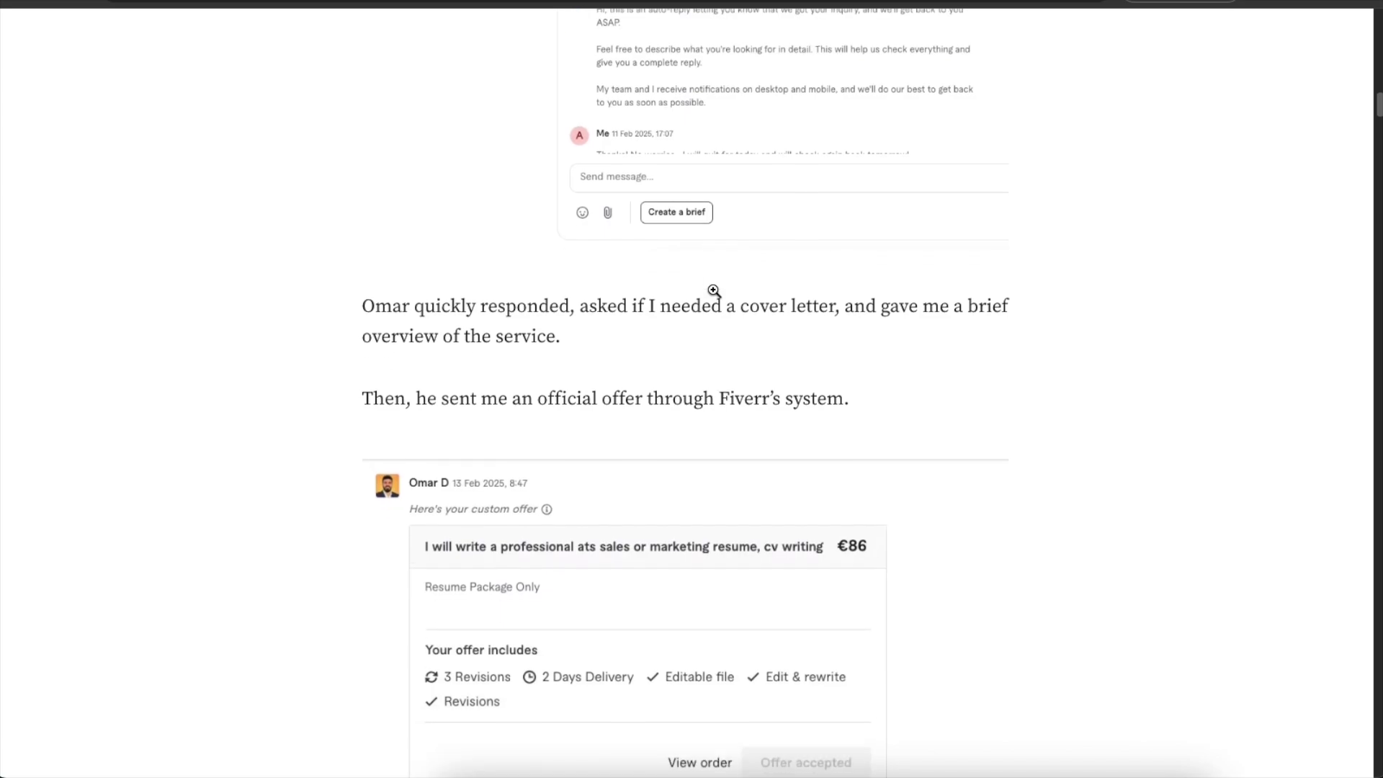
pyautogui.scroll(1, 735, 166)
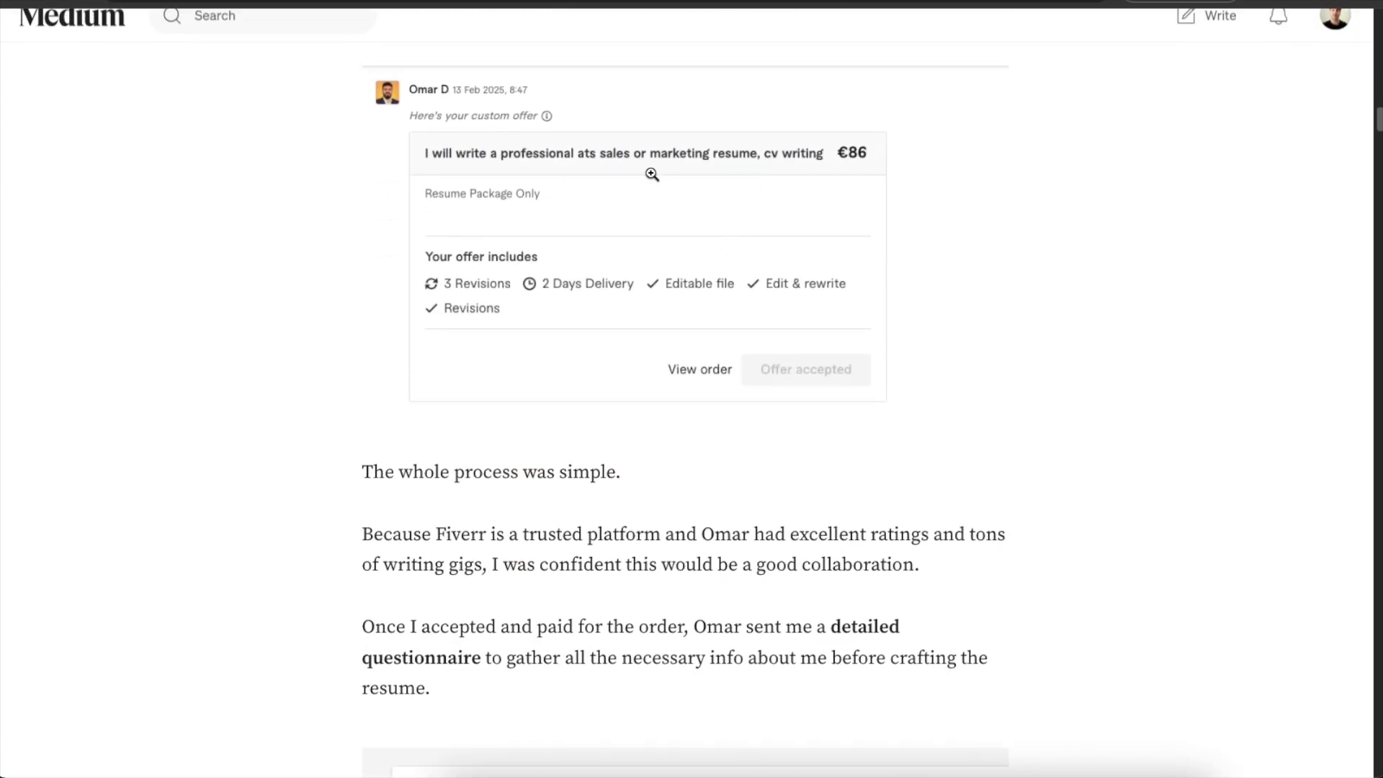
pyautogui.scroll(1, 712, 222)
pyautogui.scroll(-1, 668, 306)
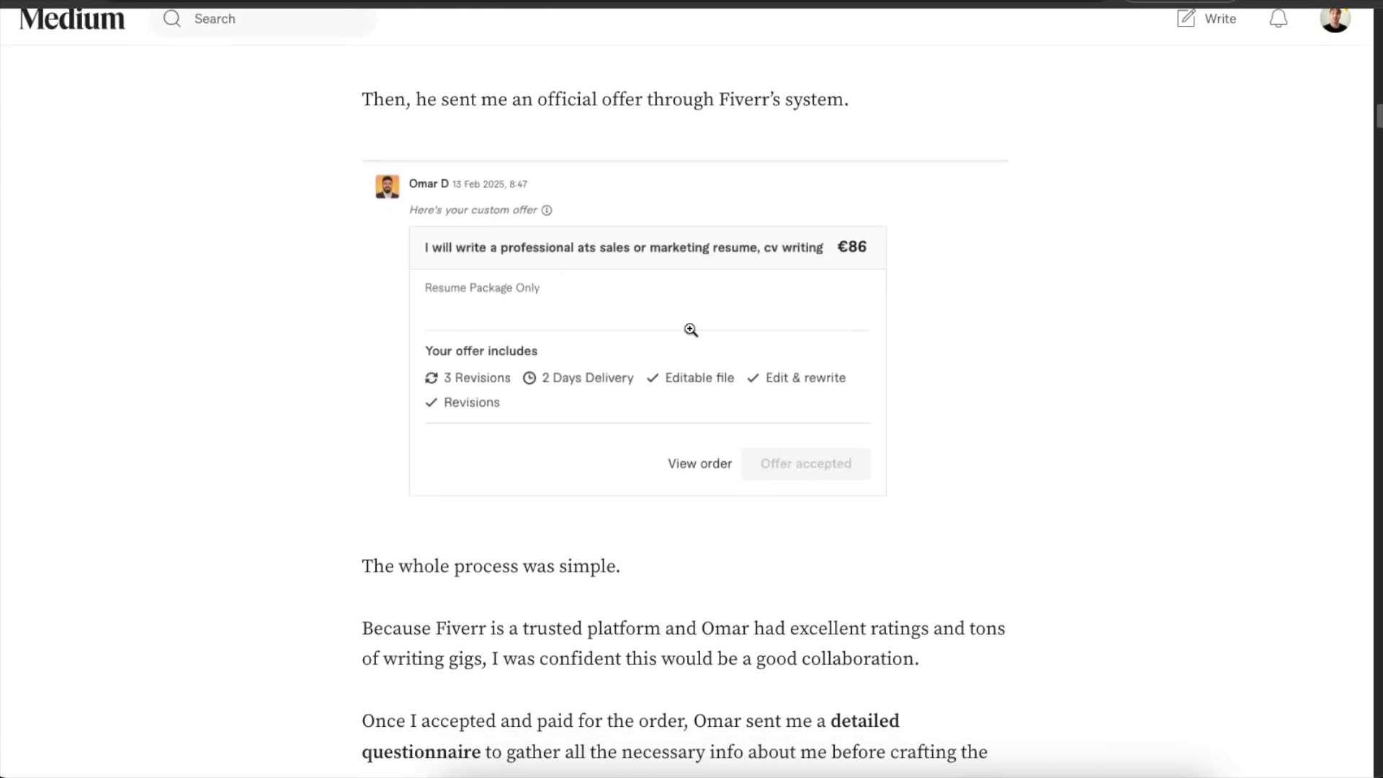
pyautogui.scroll(-6, 627, 310)
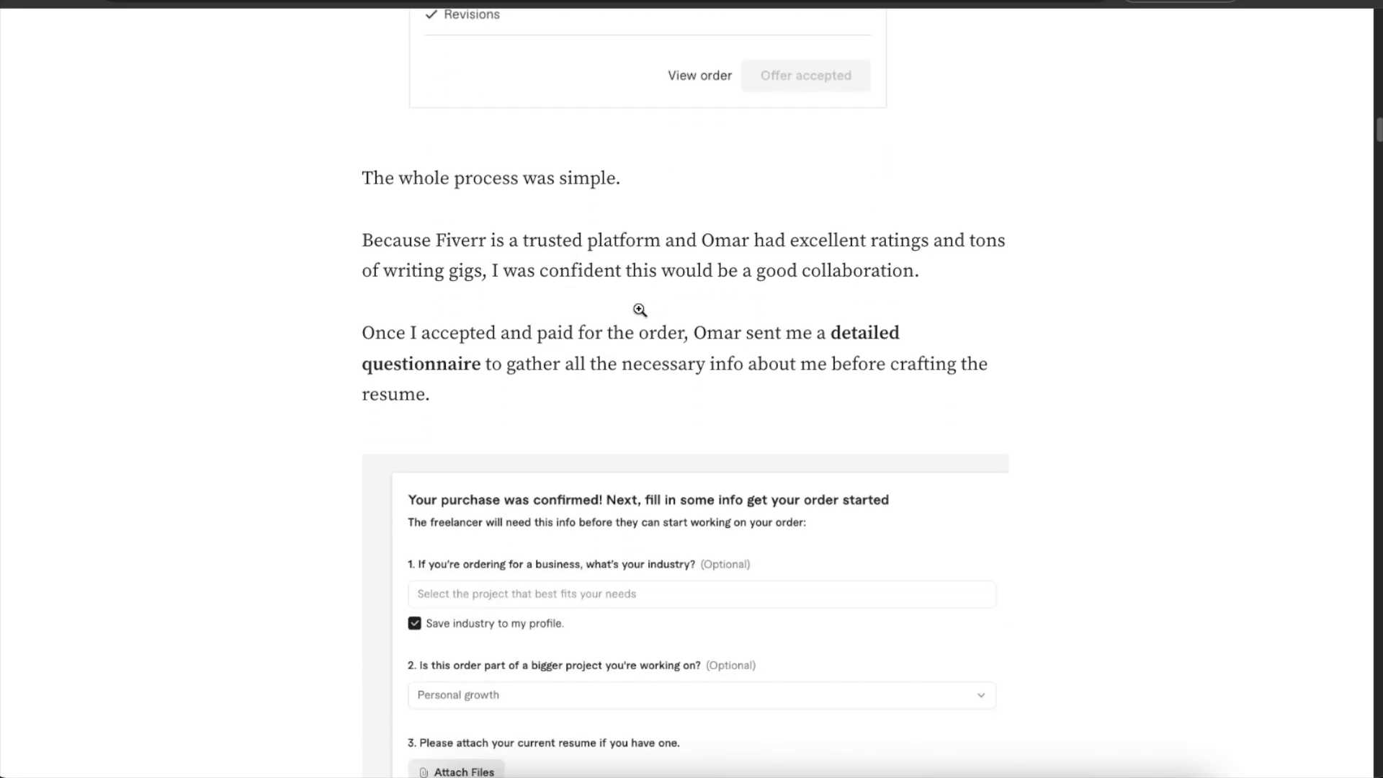
pyautogui.scroll(-3, 639, 310)
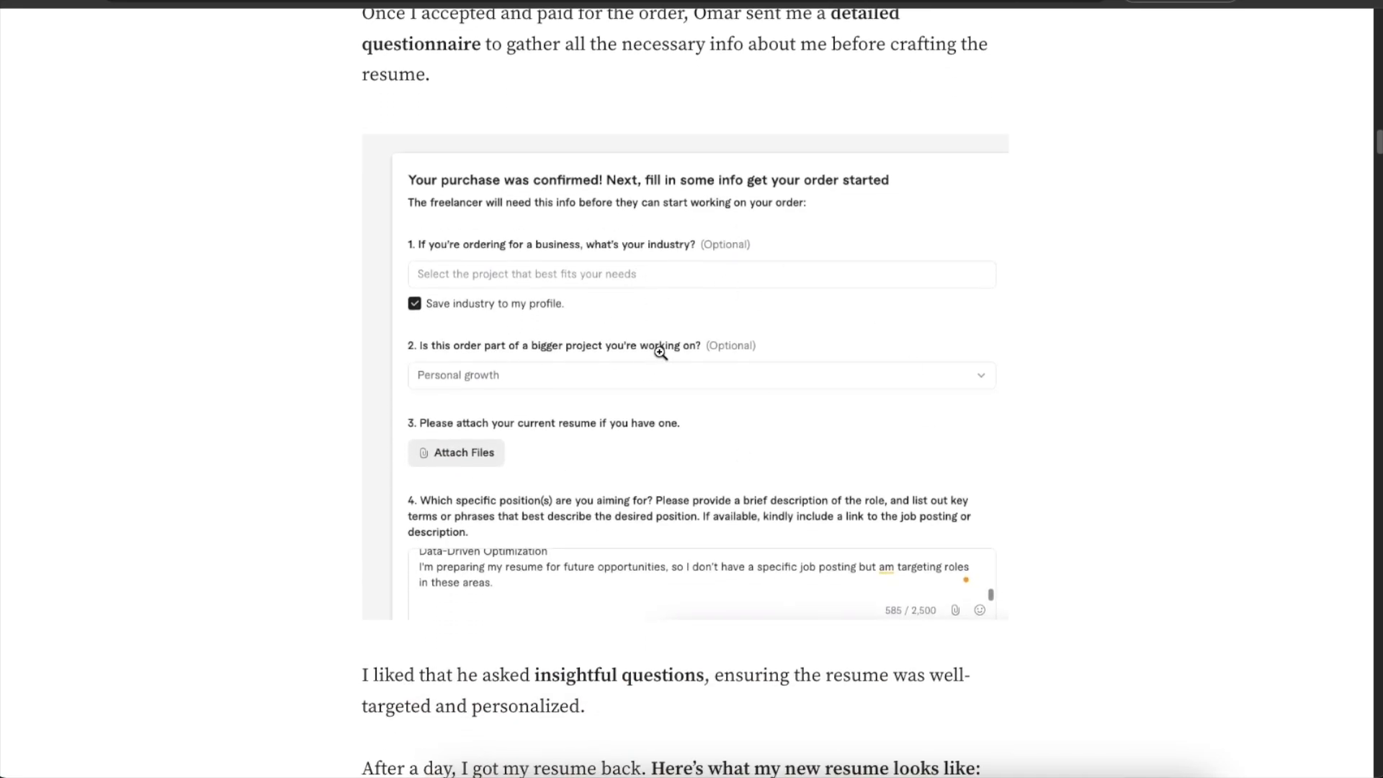
pyautogui.scroll(-1, 660, 350)
pyautogui.scroll(-1, 673, 339)
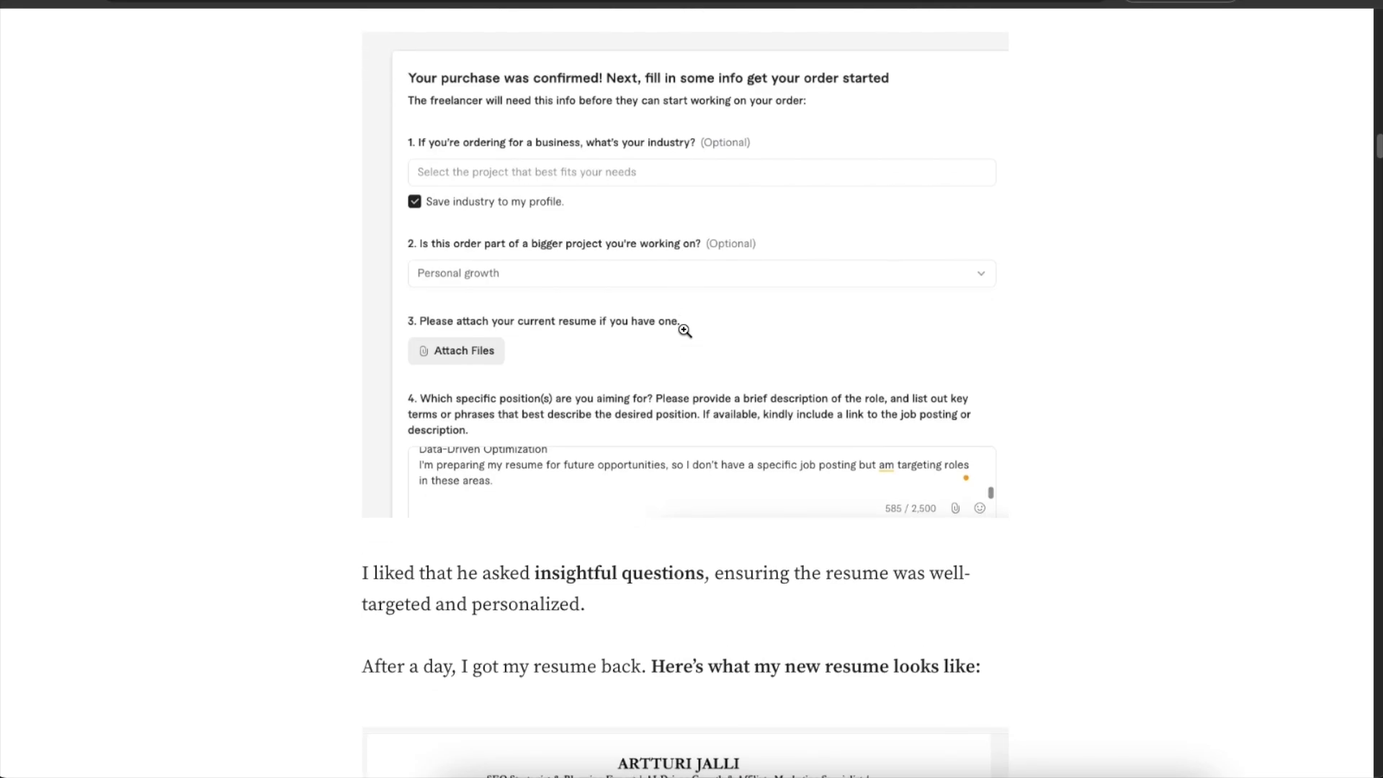
pyautogui.scroll(-1, 684, 329)
pyautogui.scroll(-1, 726, 288)
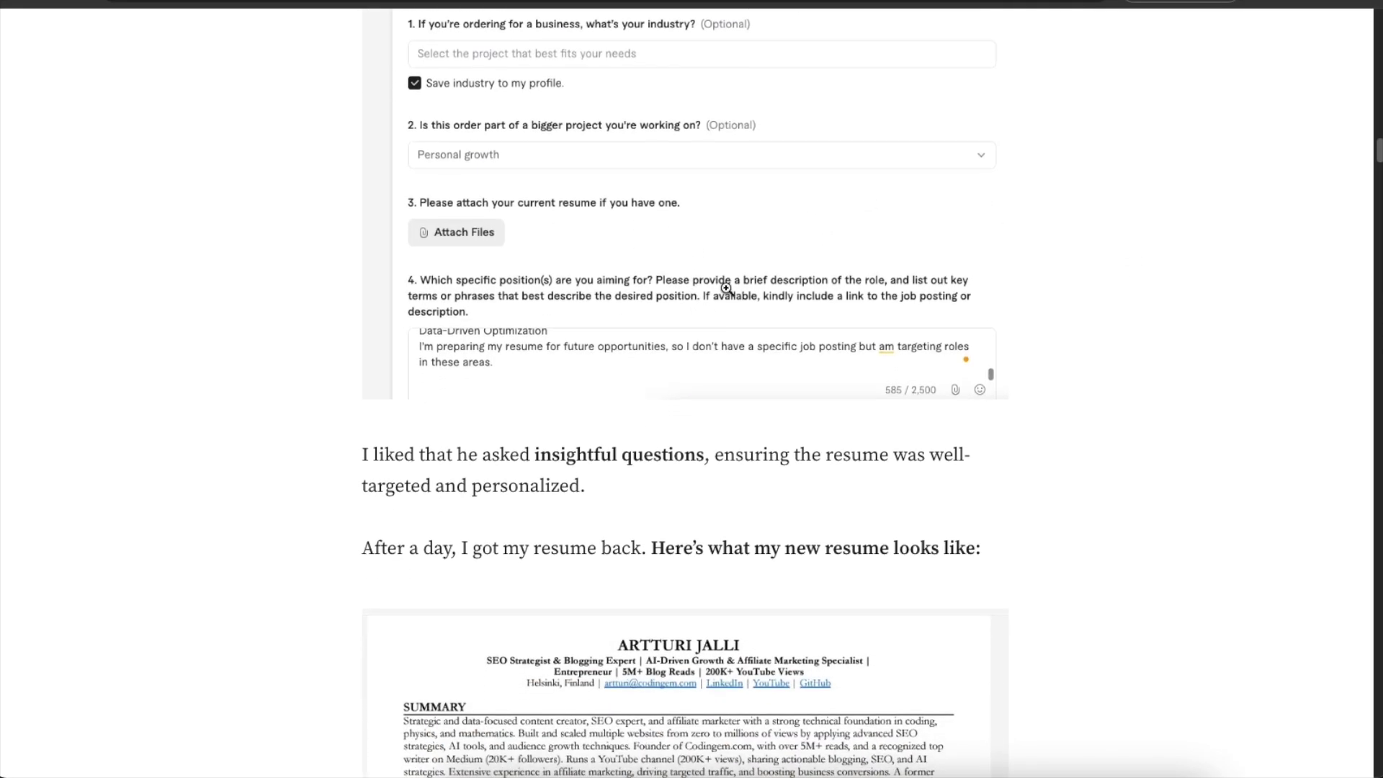
pyautogui.scroll(-7, 785, 310)
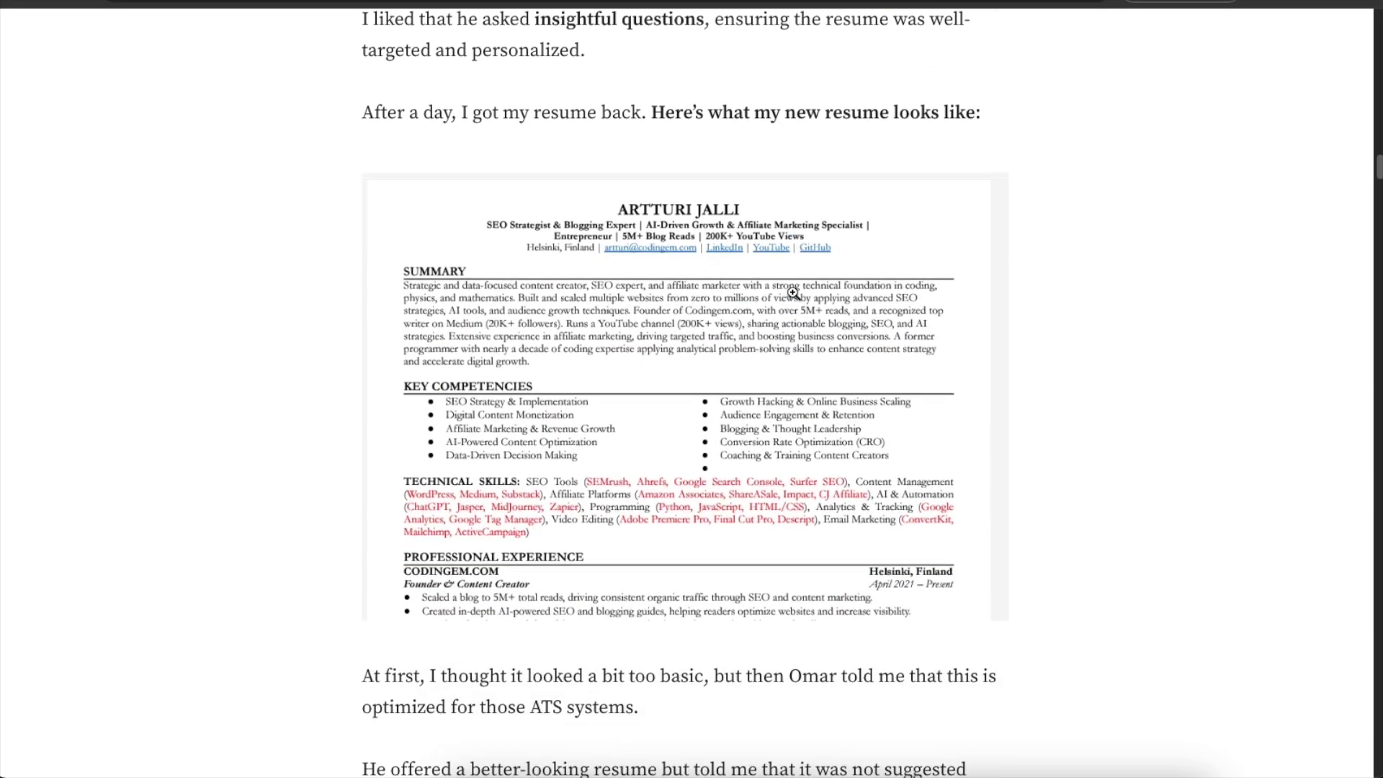
pyautogui.click(755, 283)
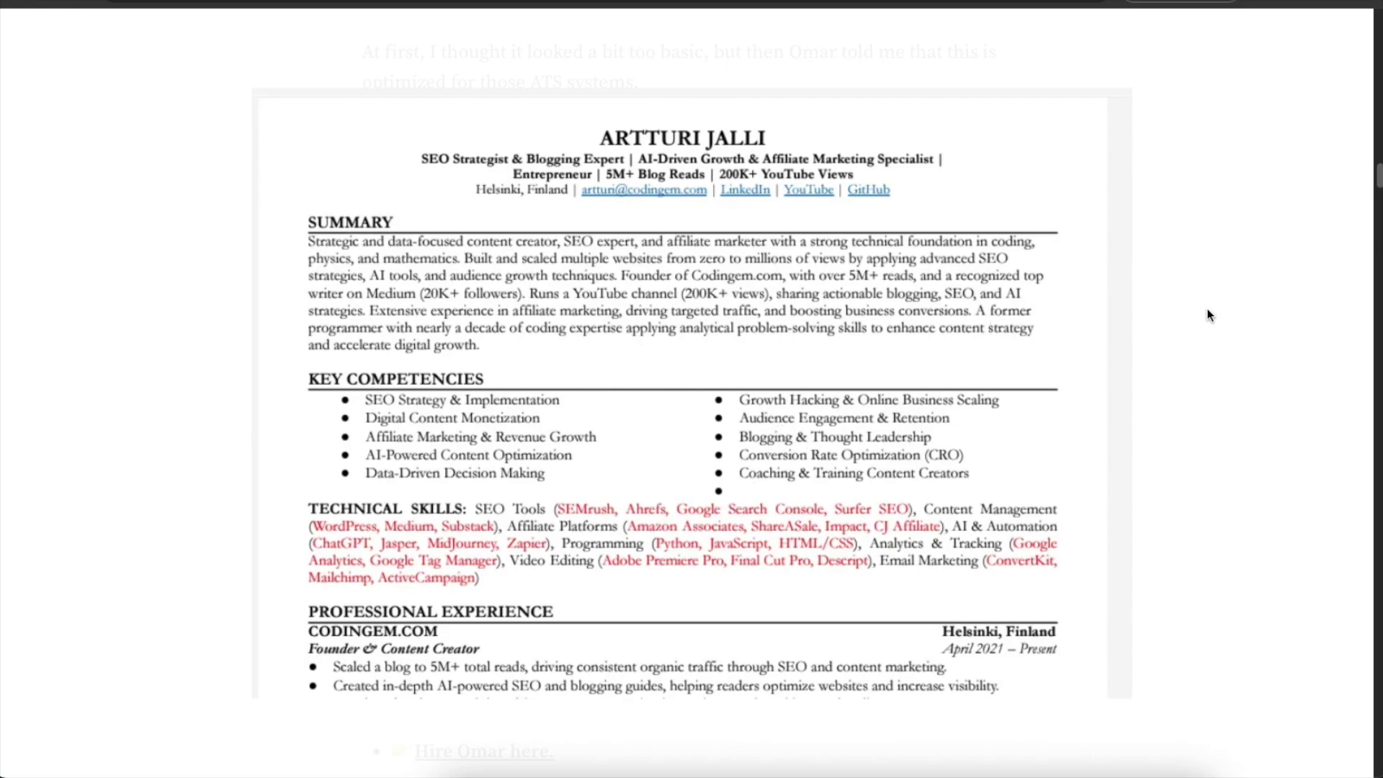
pyautogui.scroll(6, 1208, 315)
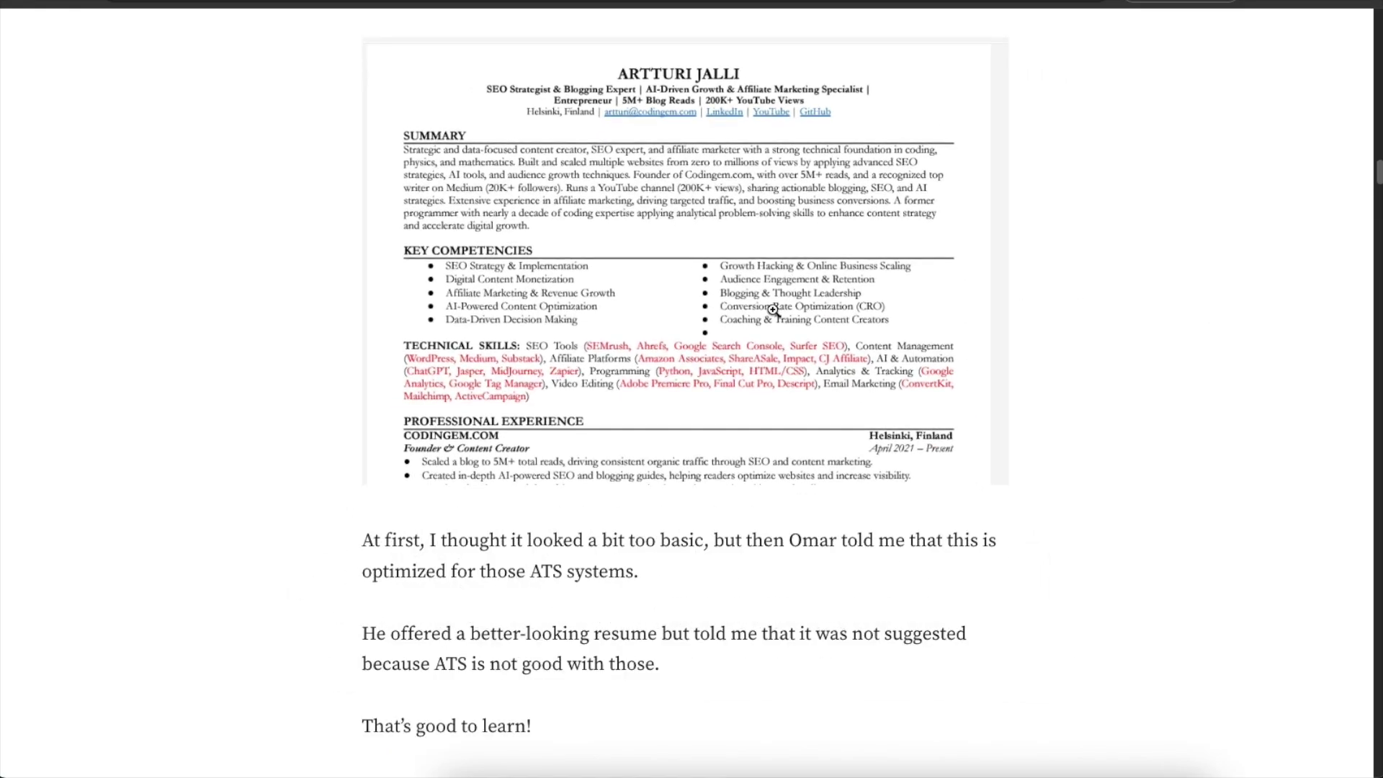
pyautogui.moveTo(531, 547)
pyautogui.mouseDown()
pyautogui.moveTo(639, 549)
pyautogui.moveTo(533, 549)
pyautogui.mouseUp()
pyautogui.click(628, 549)
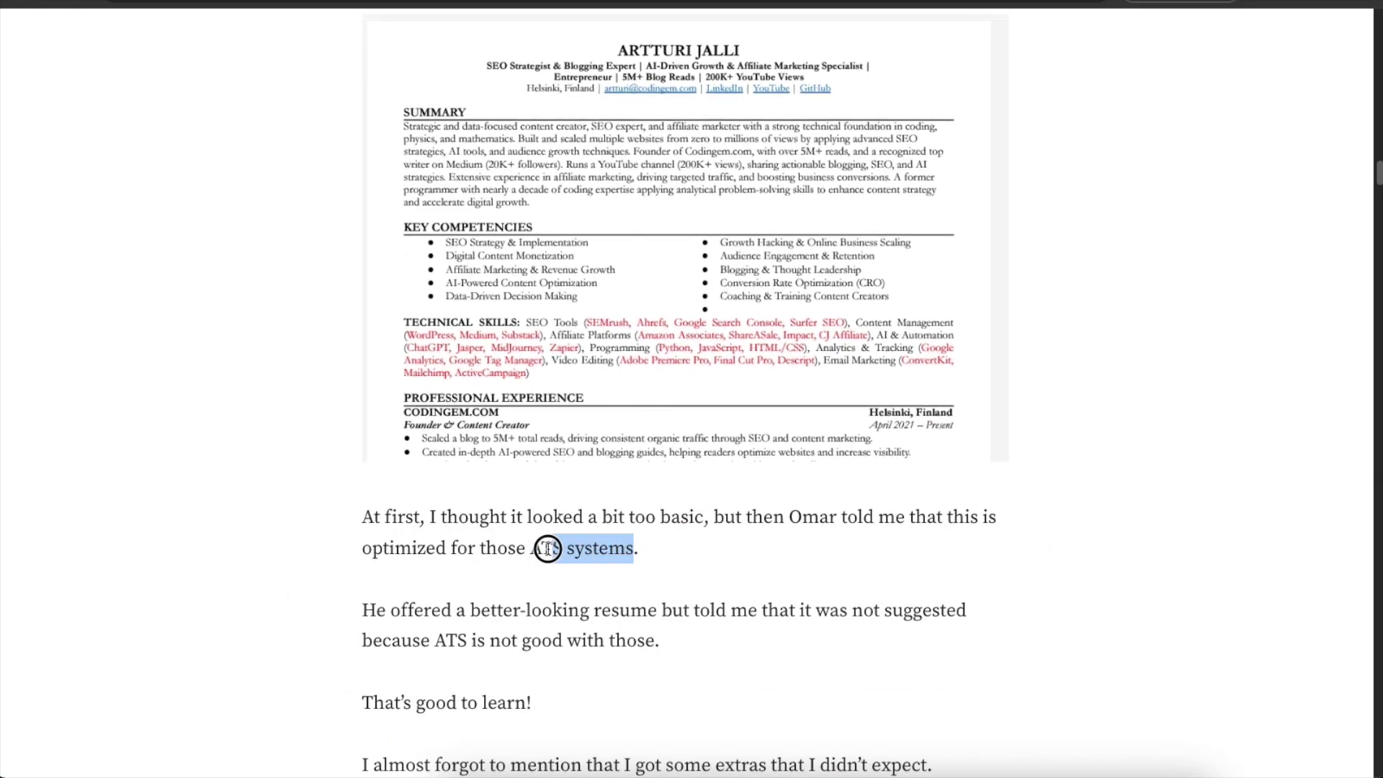
pyautogui.click(703, 551)
pyautogui.scroll(-1, 771, 463)
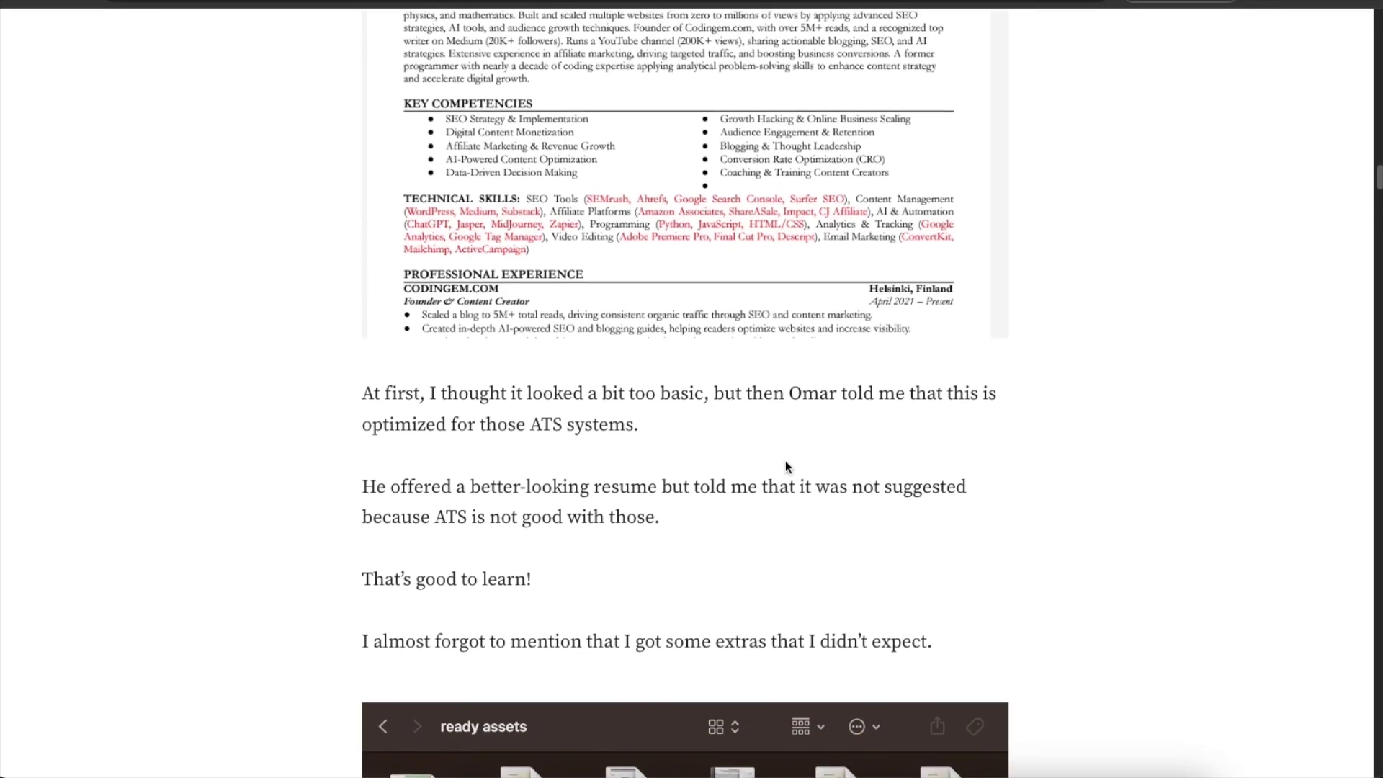
pyautogui.scroll(1, 786, 466)
pyautogui.scroll(-1, 787, 454)
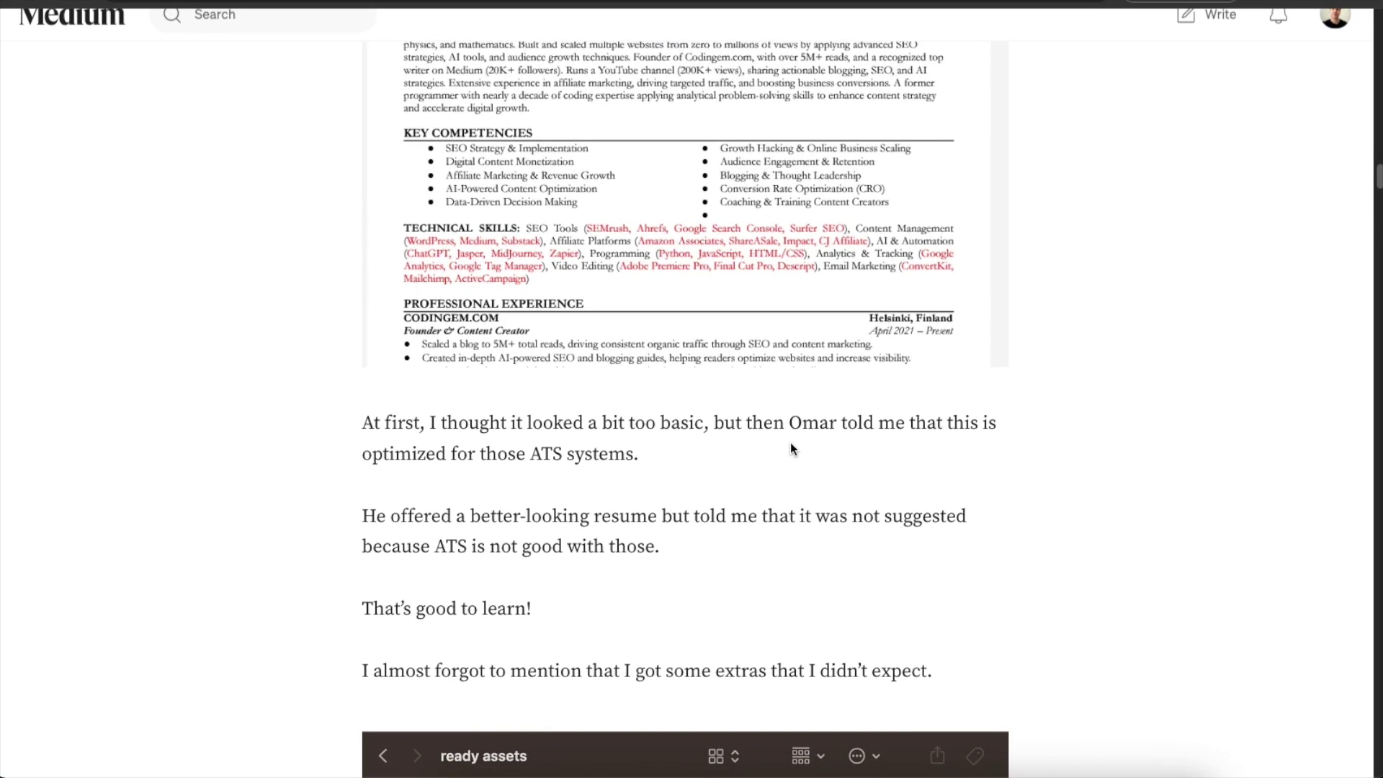
pyautogui.scroll(2, 790, 448)
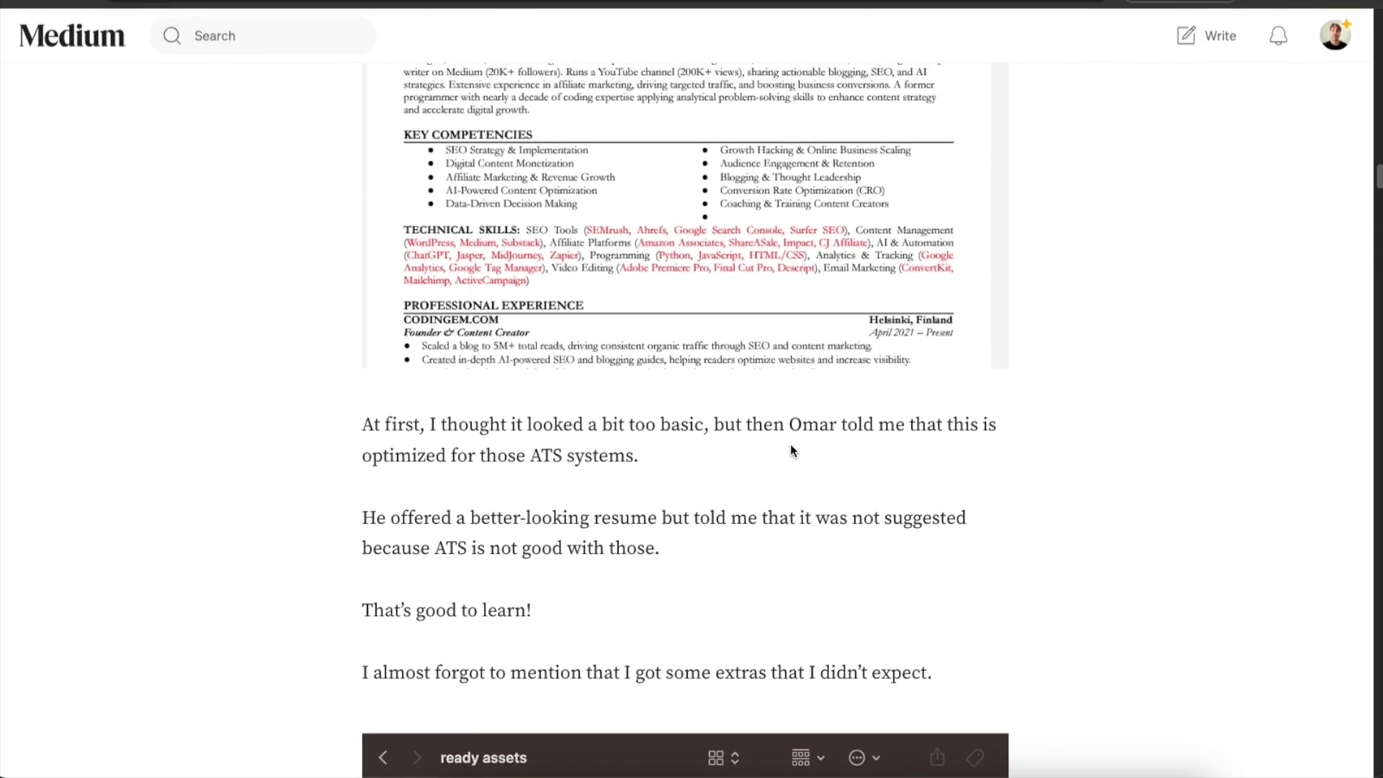
pyautogui.scroll(1, 791, 448)
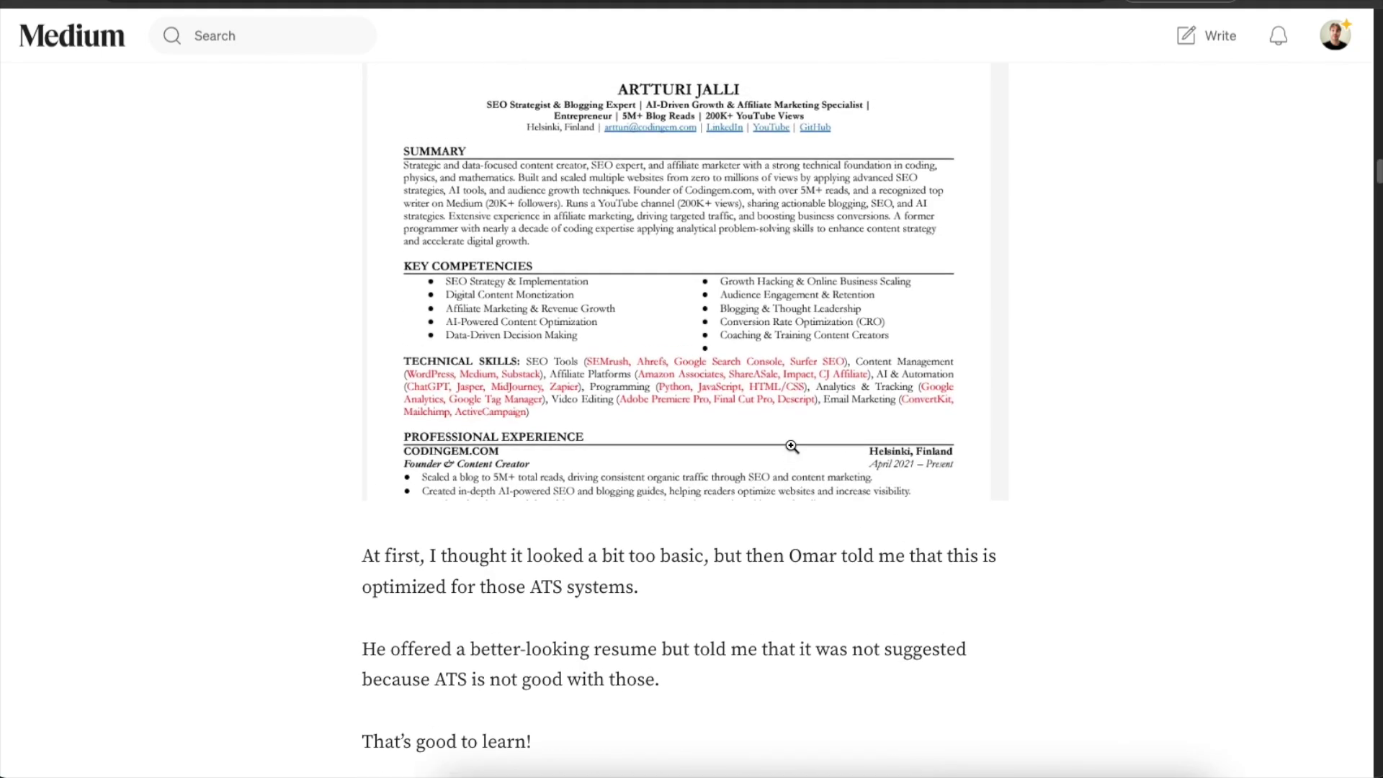
pyautogui.scroll(-1, 824, 436)
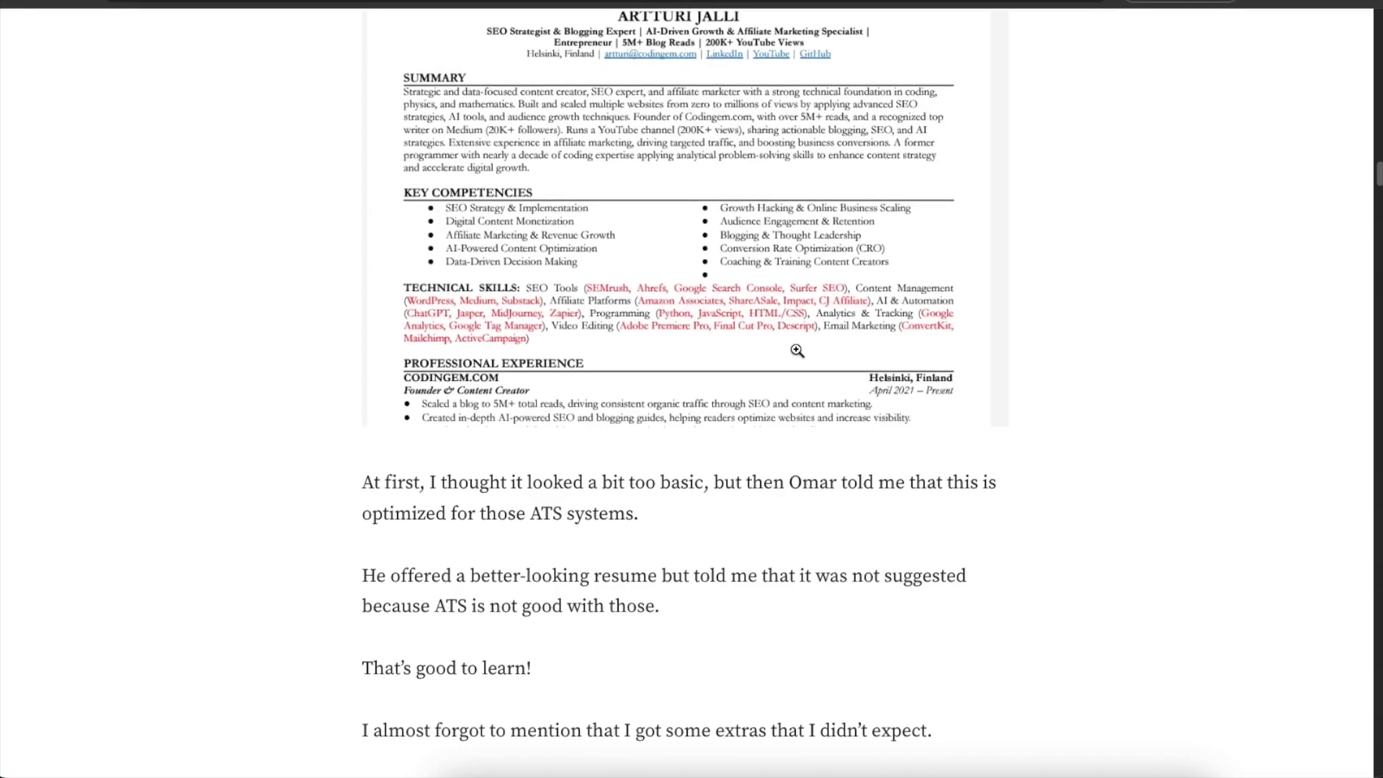
pyautogui.scroll(2, 756, 267)
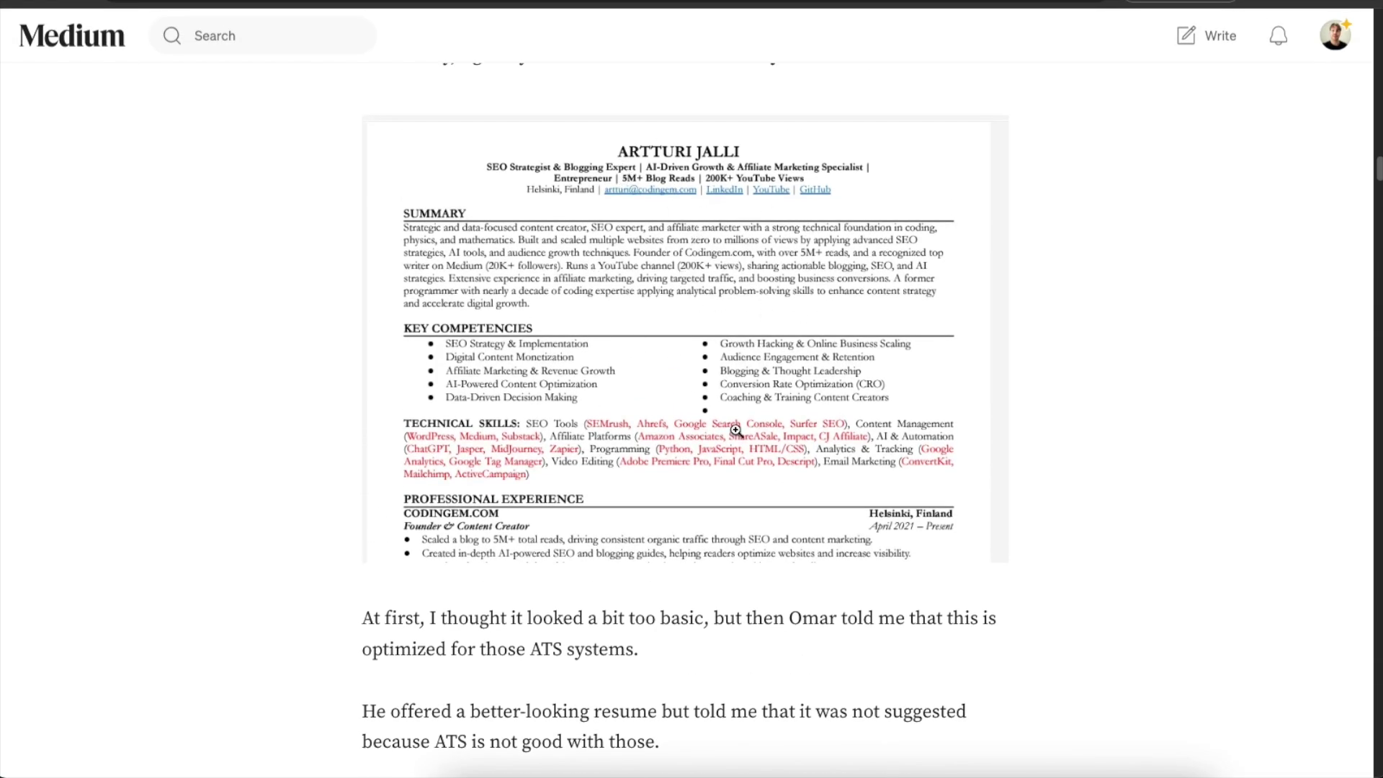
# Scroll past the 'ready assets' screenshot and links to 'The Resume Writing Service' heading.
pyautogui.scroll(-7, 741, 418)
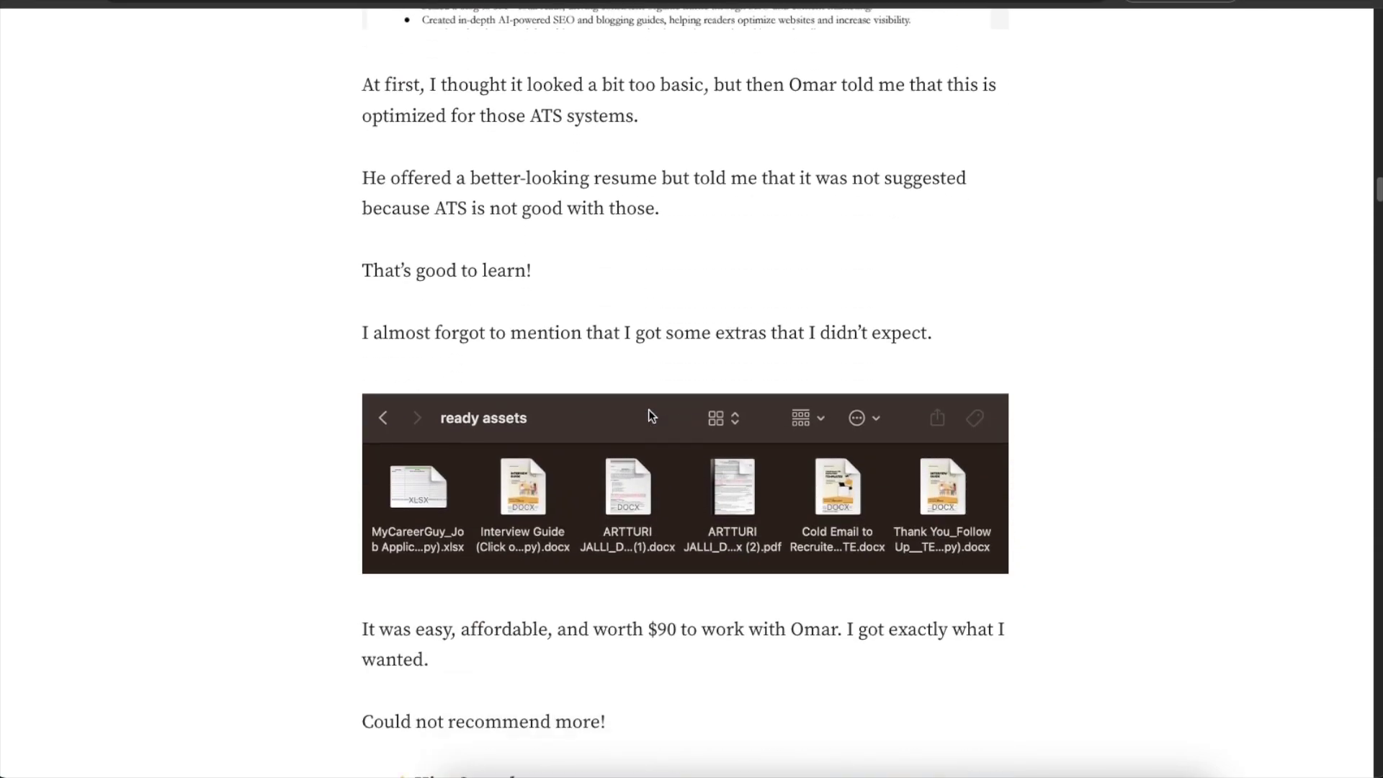
pyautogui.scroll(-1, 649, 414)
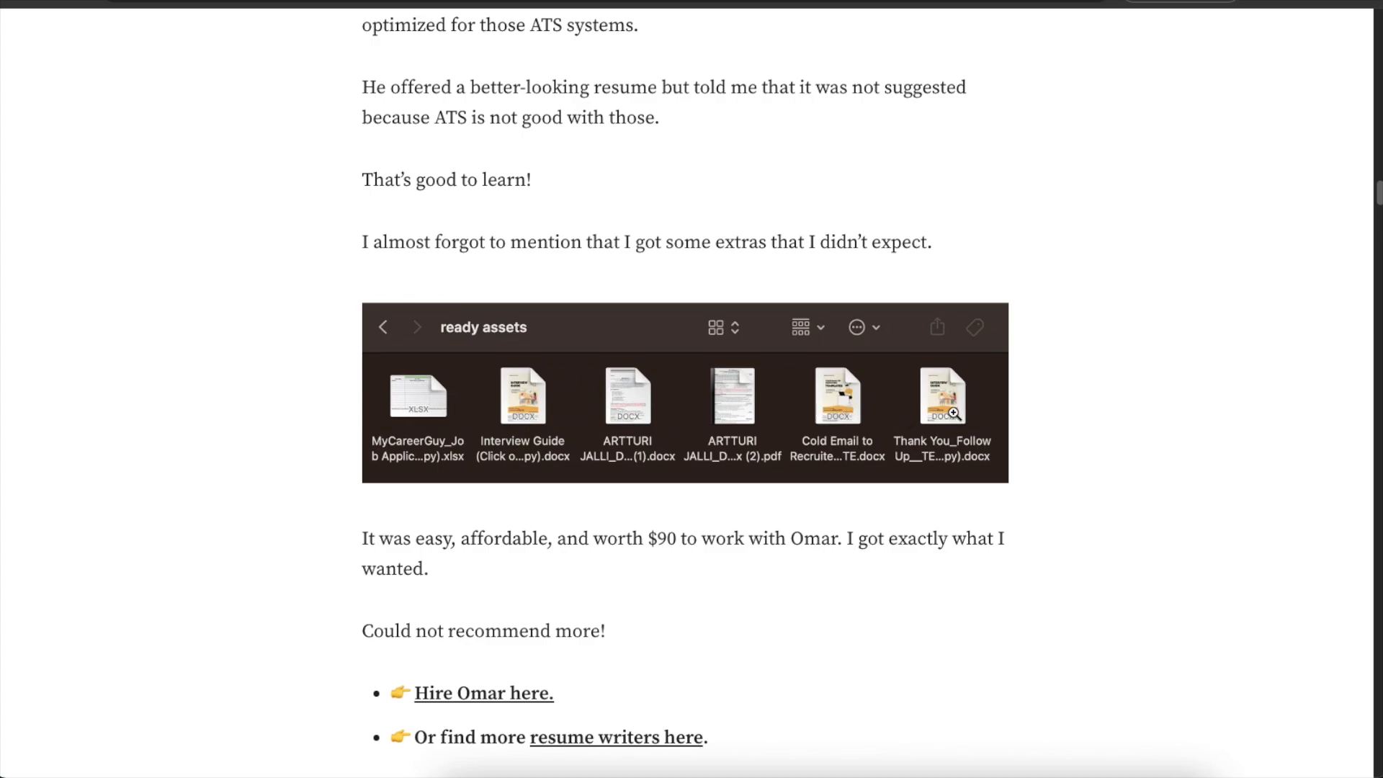
pyautogui.scroll(-1, 910, 406)
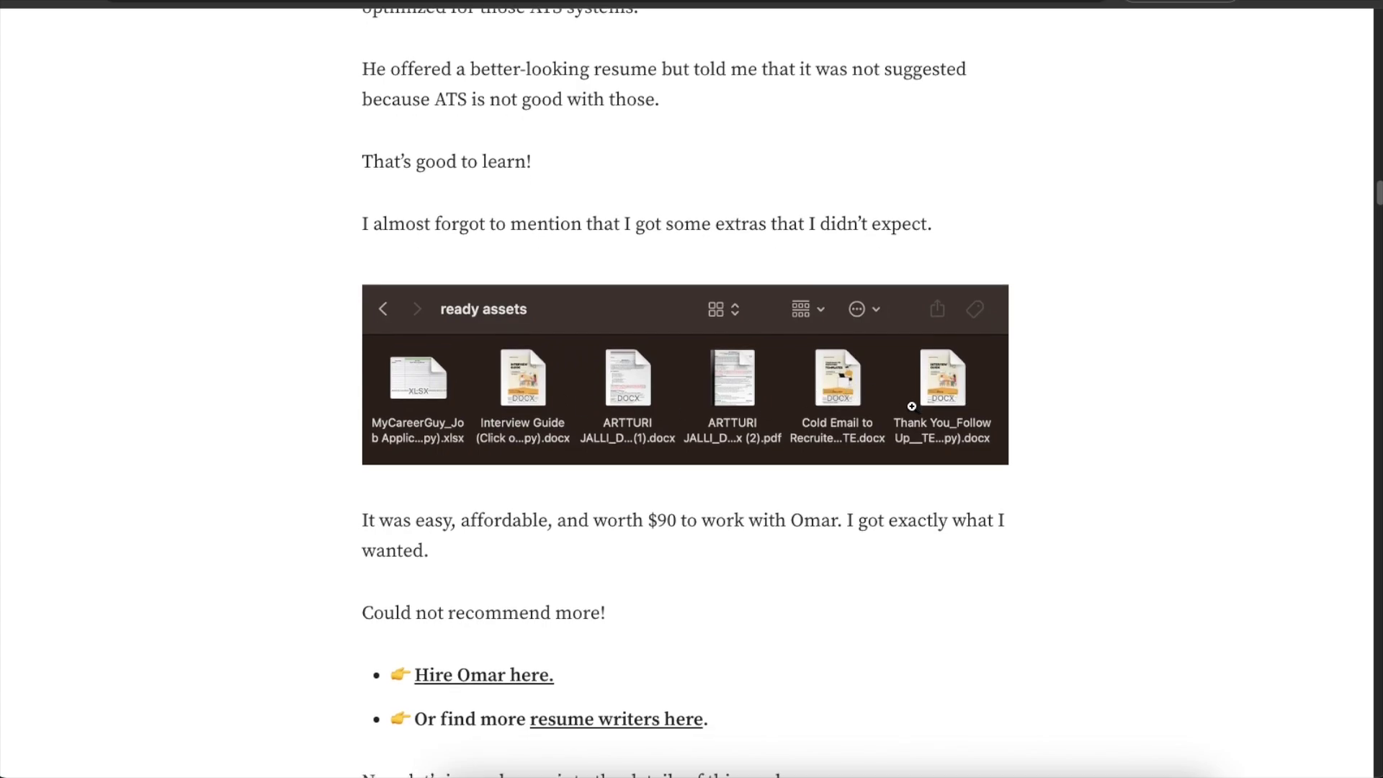
pyautogui.scroll(1, 908, 406)
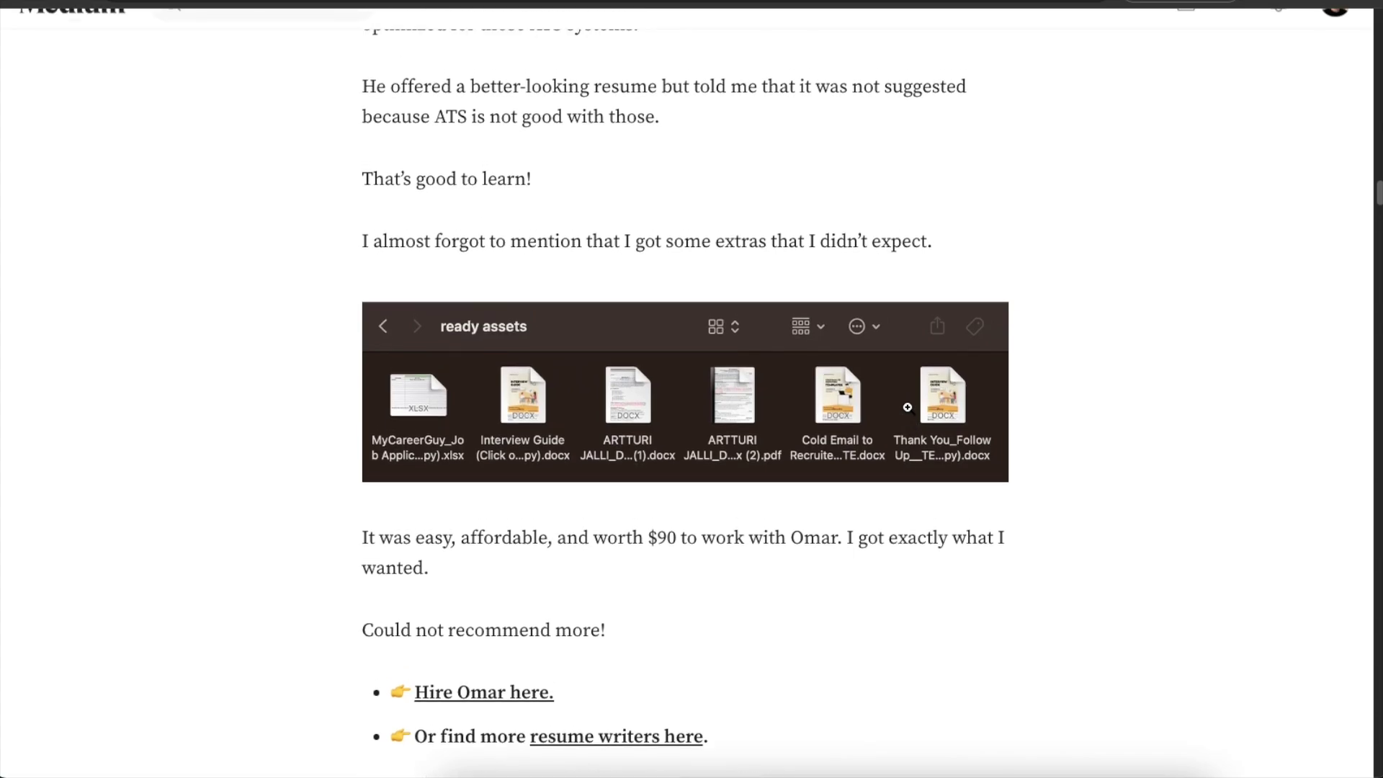
pyautogui.scroll(-1, 907, 407)
pyautogui.scroll(-5, 907, 407)
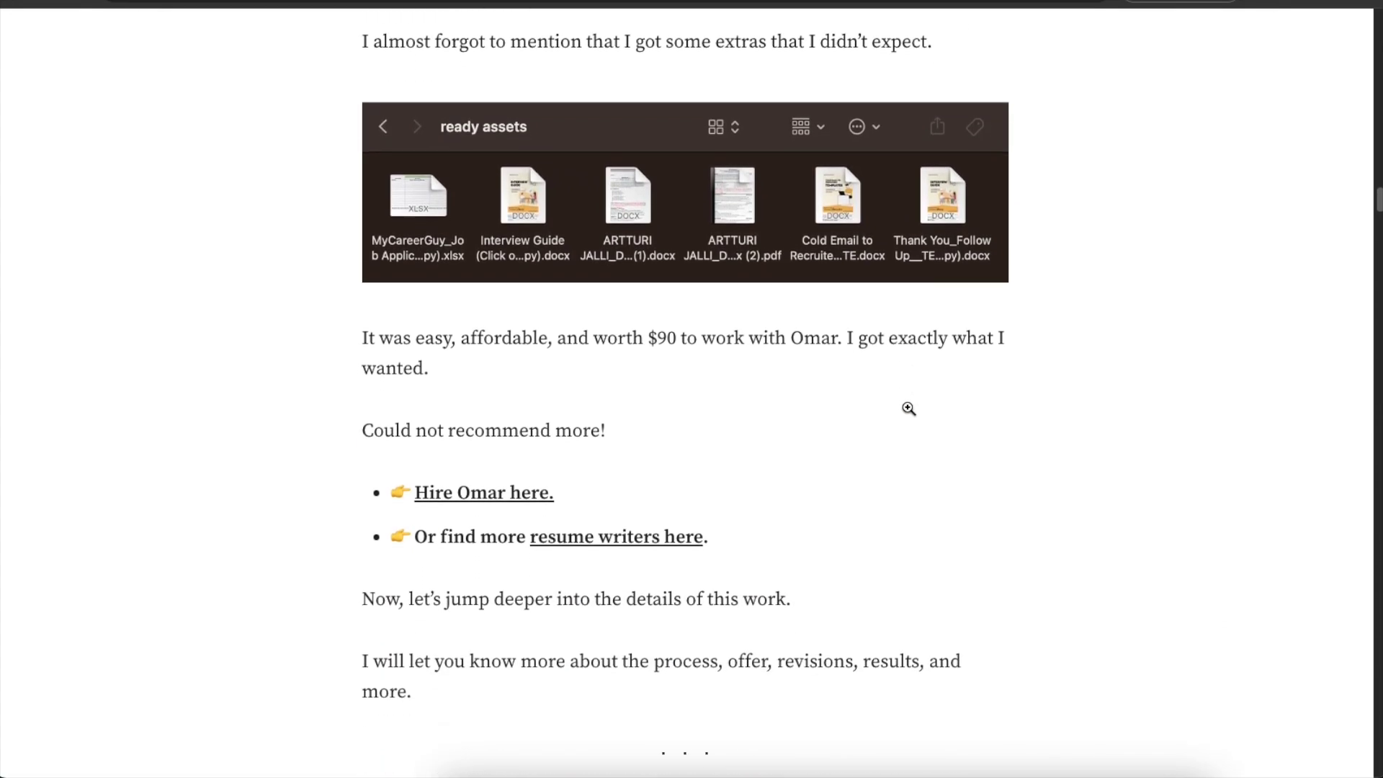
pyautogui.scroll(15, 902, 400)
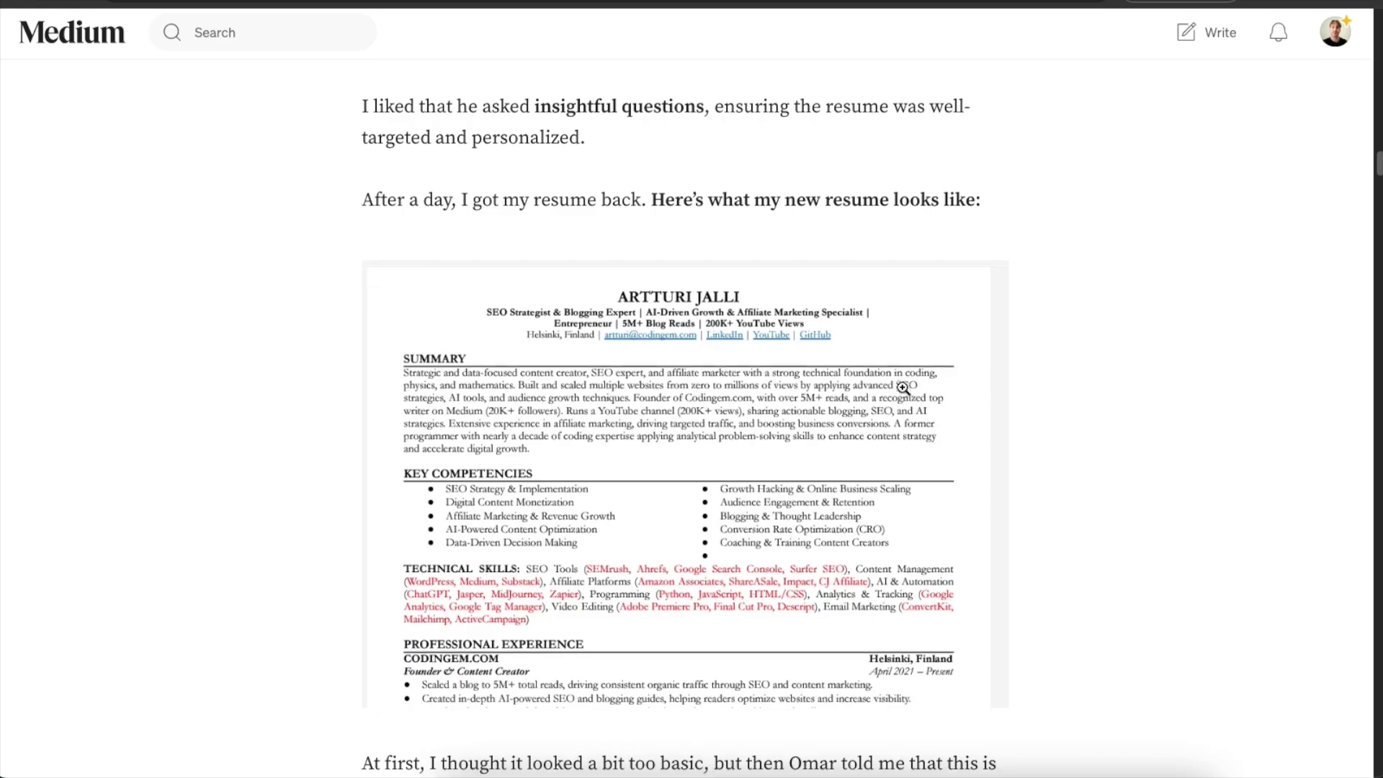
pyautogui.scroll(-6, 902, 392)
pyautogui.scroll(6, 901, 383)
pyautogui.scroll(-3, 902, 382)
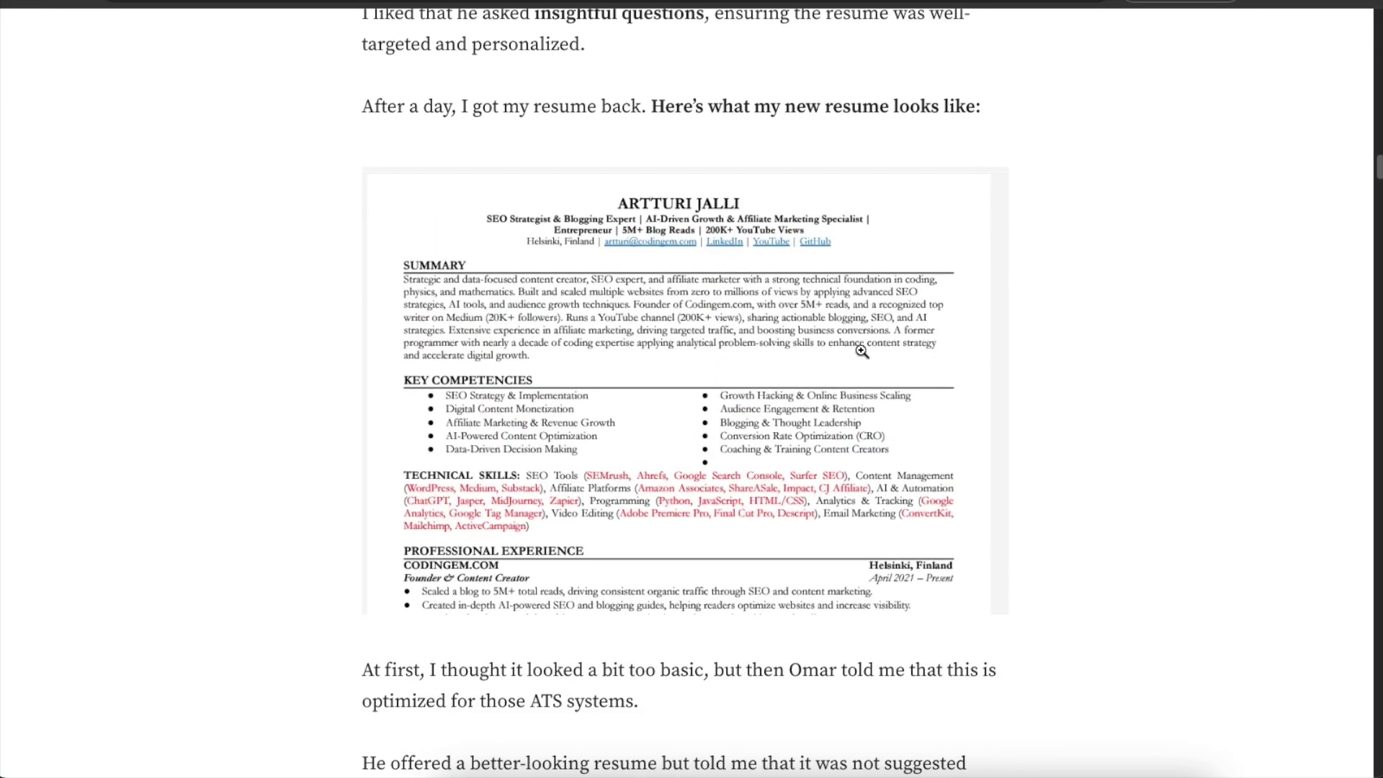
pyautogui.scroll(-2, 799, 374)
pyautogui.scroll(-14, 833, 340)
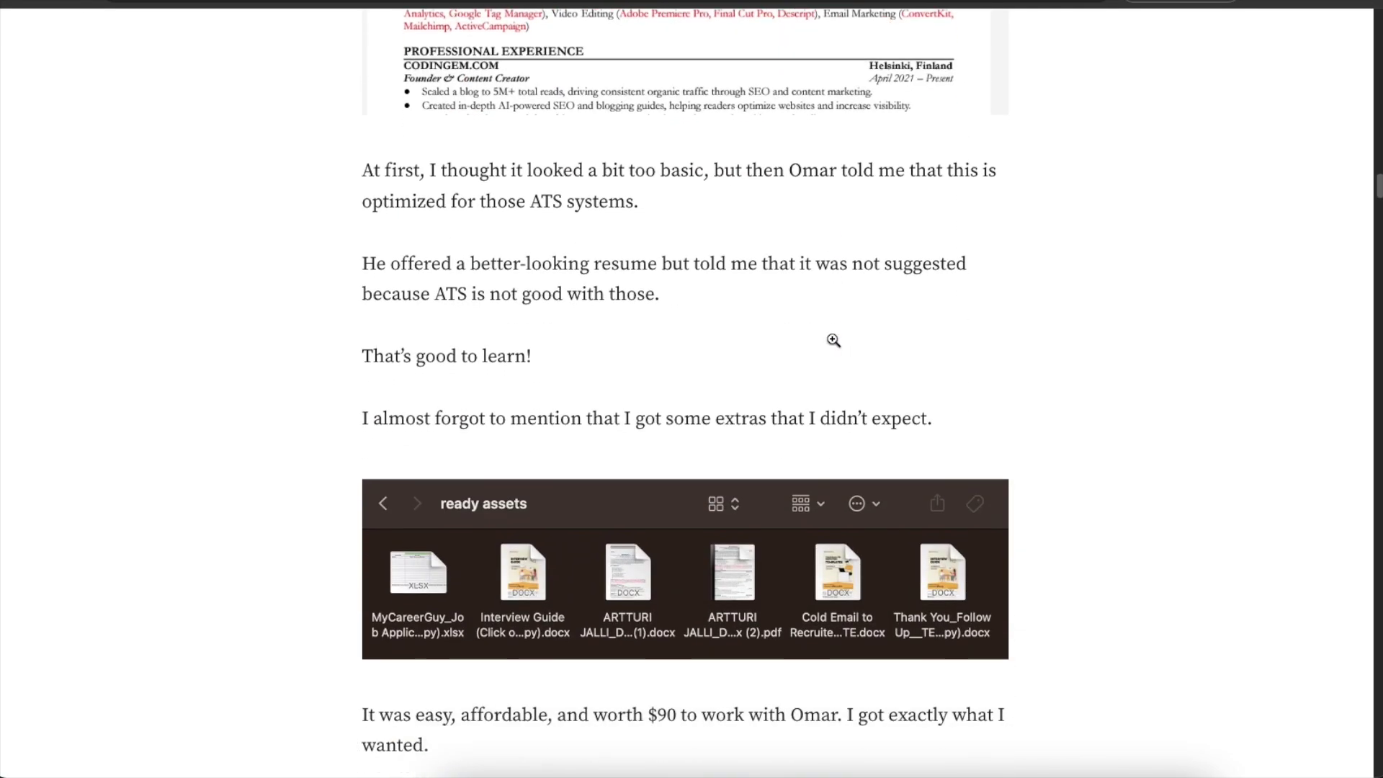
pyautogui.scroll(-4, 834, 340)
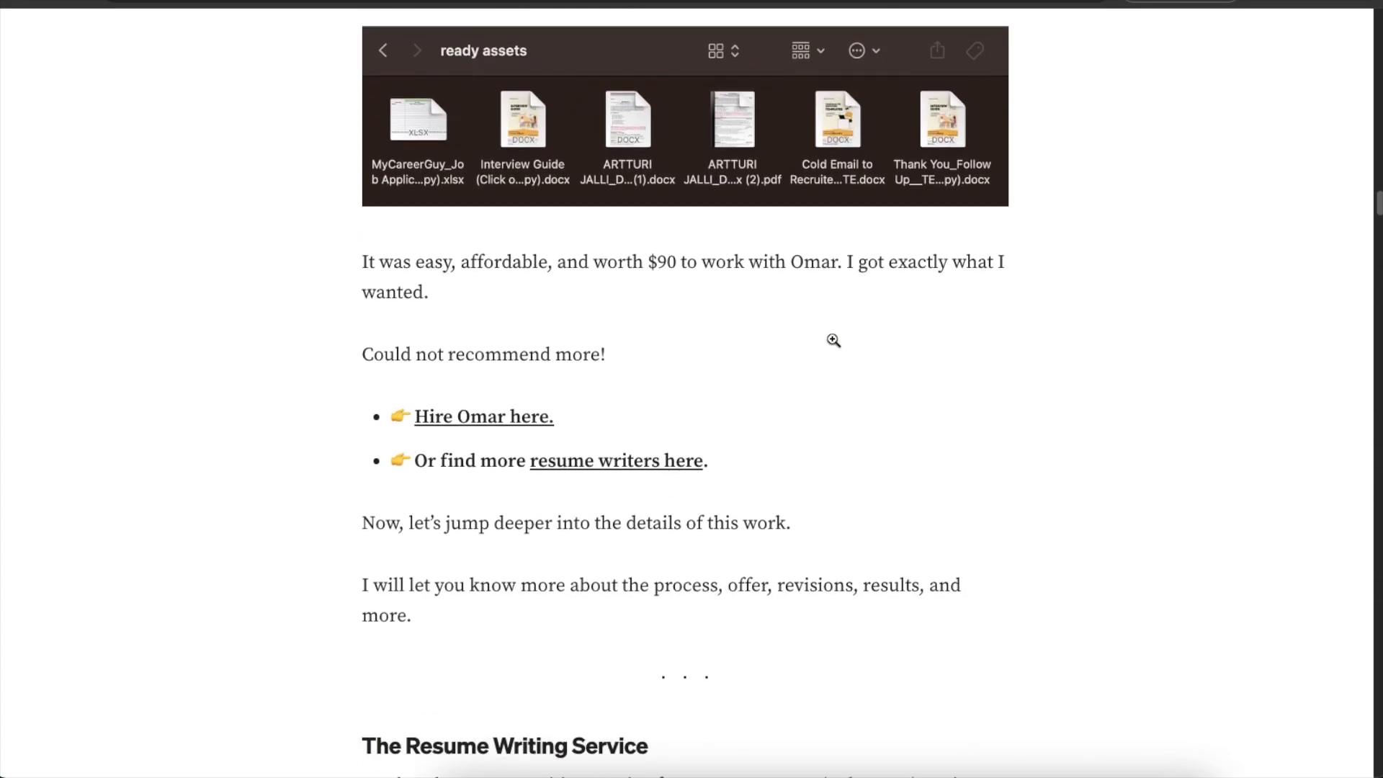
pyautogui.scroll(13, 833, 340)
pyautogui.scroll(-12, 833, 340)
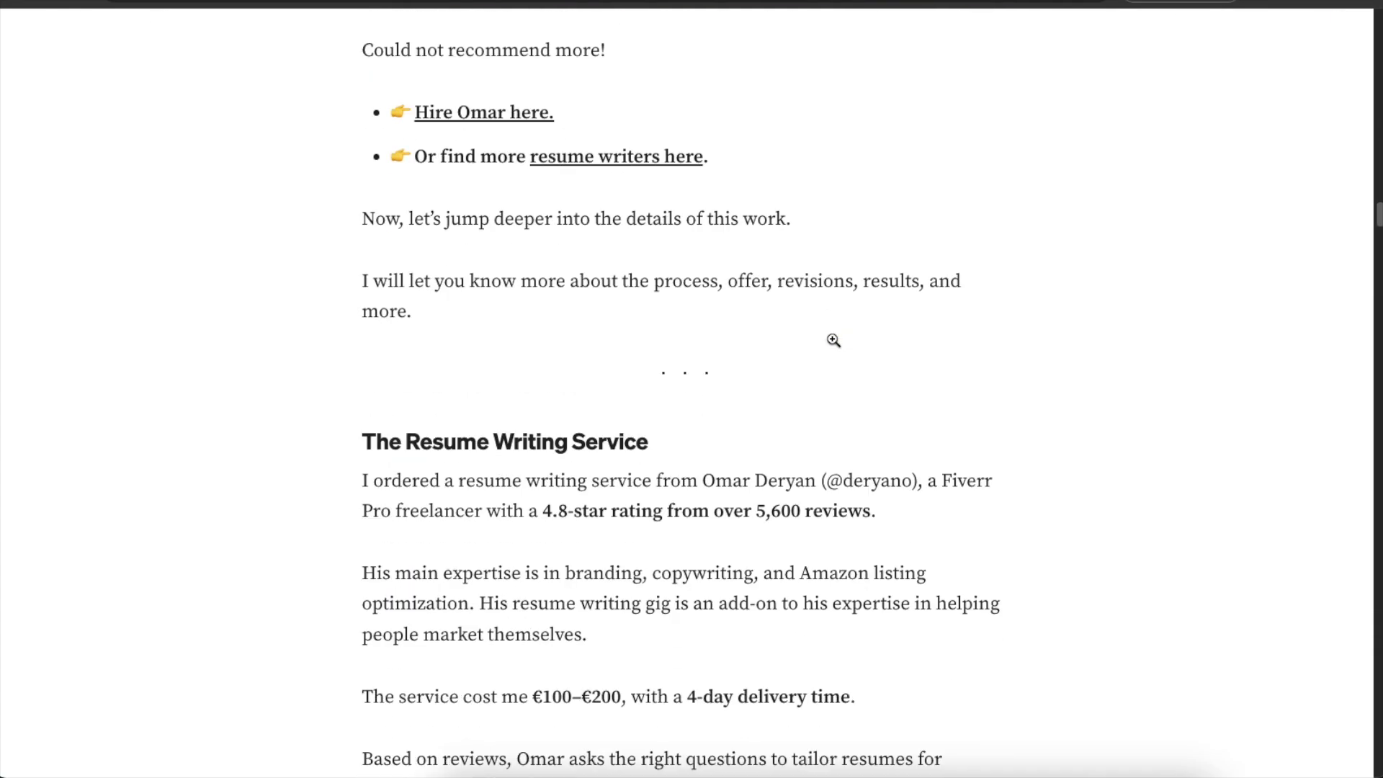